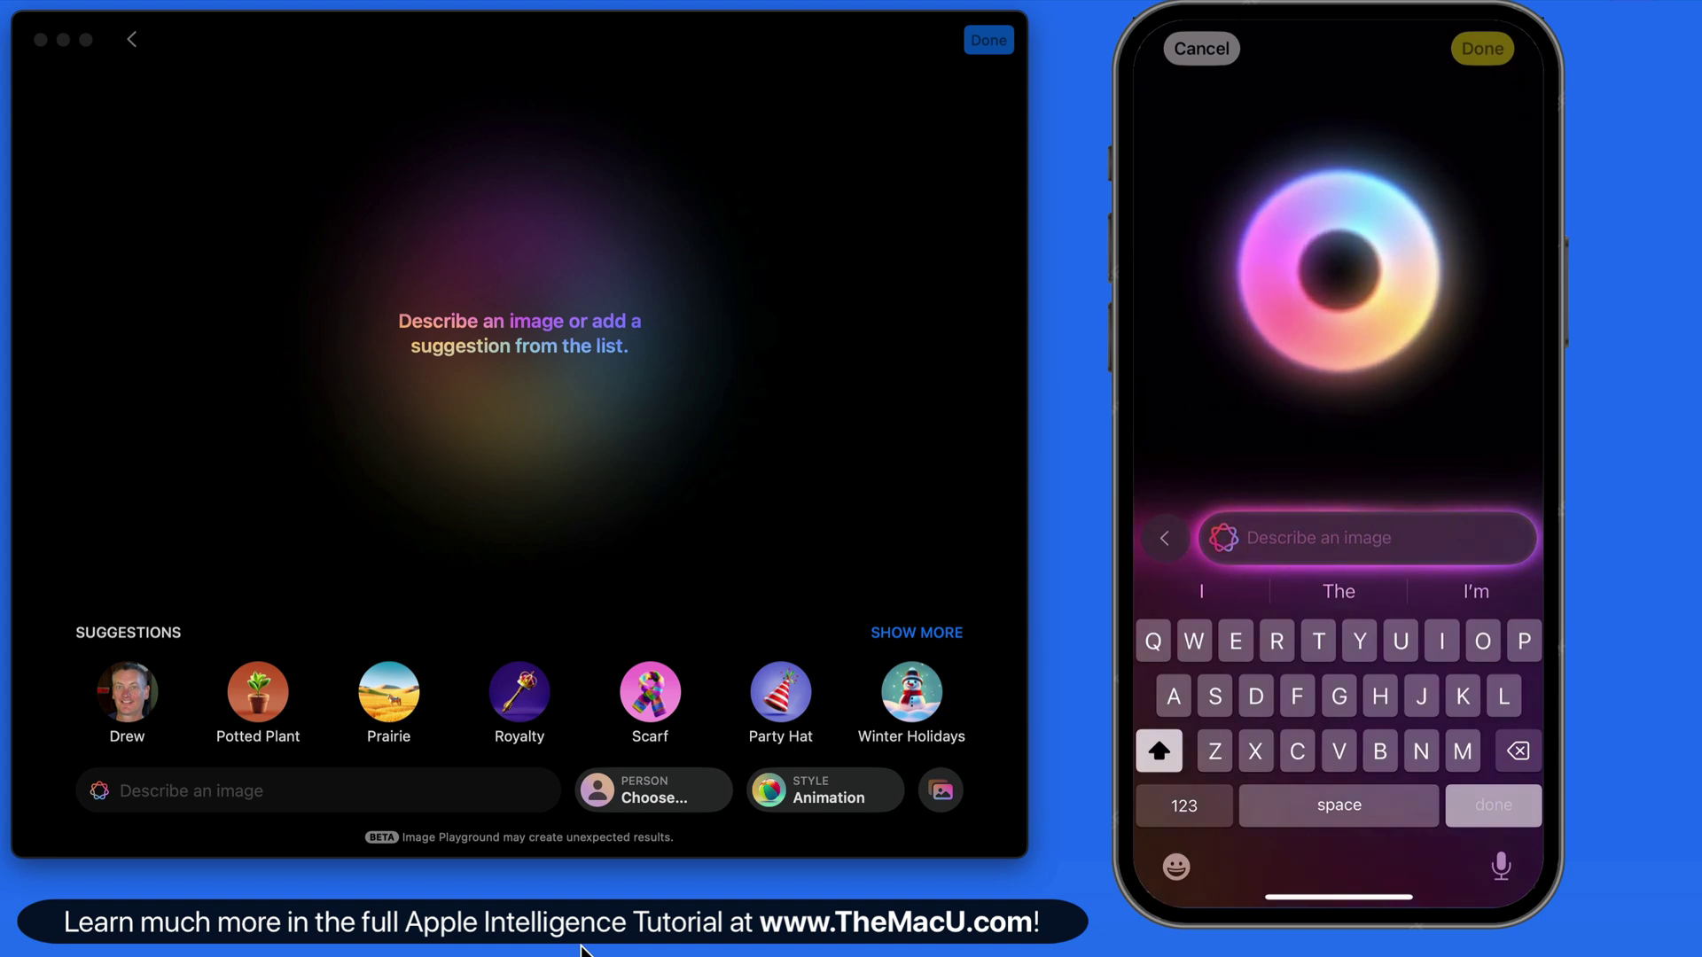
Generate 'Huge pink and yellow birthday cake with 50 candles on top' on the iPhone
type("Huge pink")
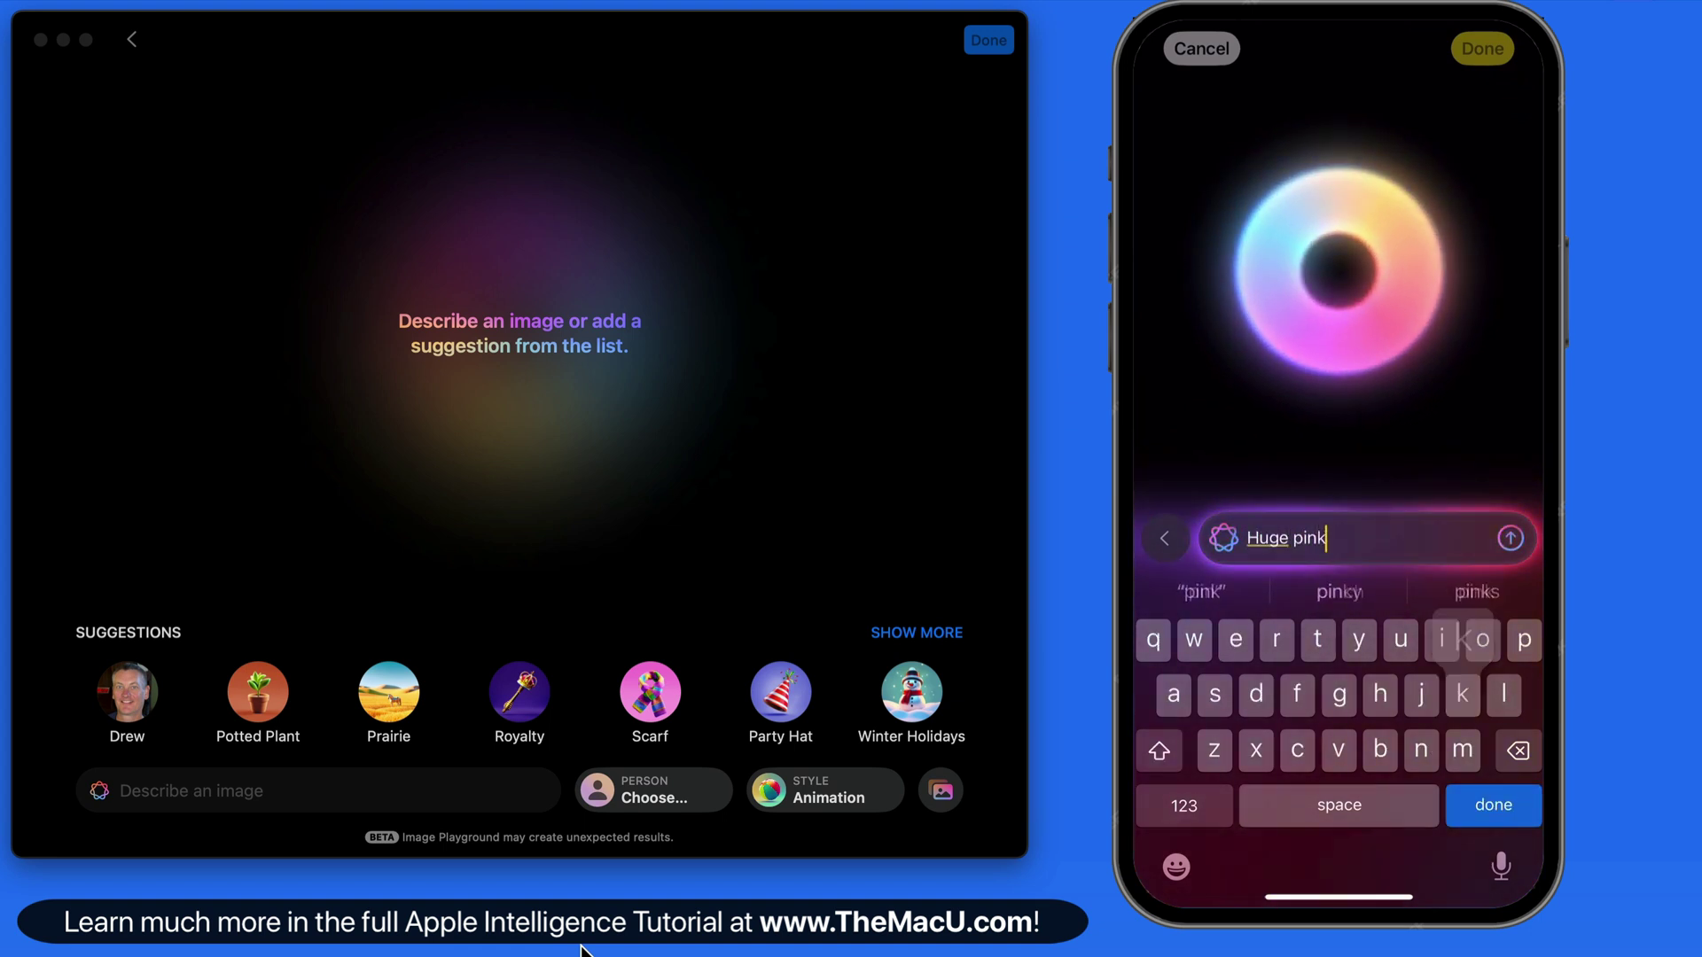
type(" and yellow birthday cake with 50 candles on top")
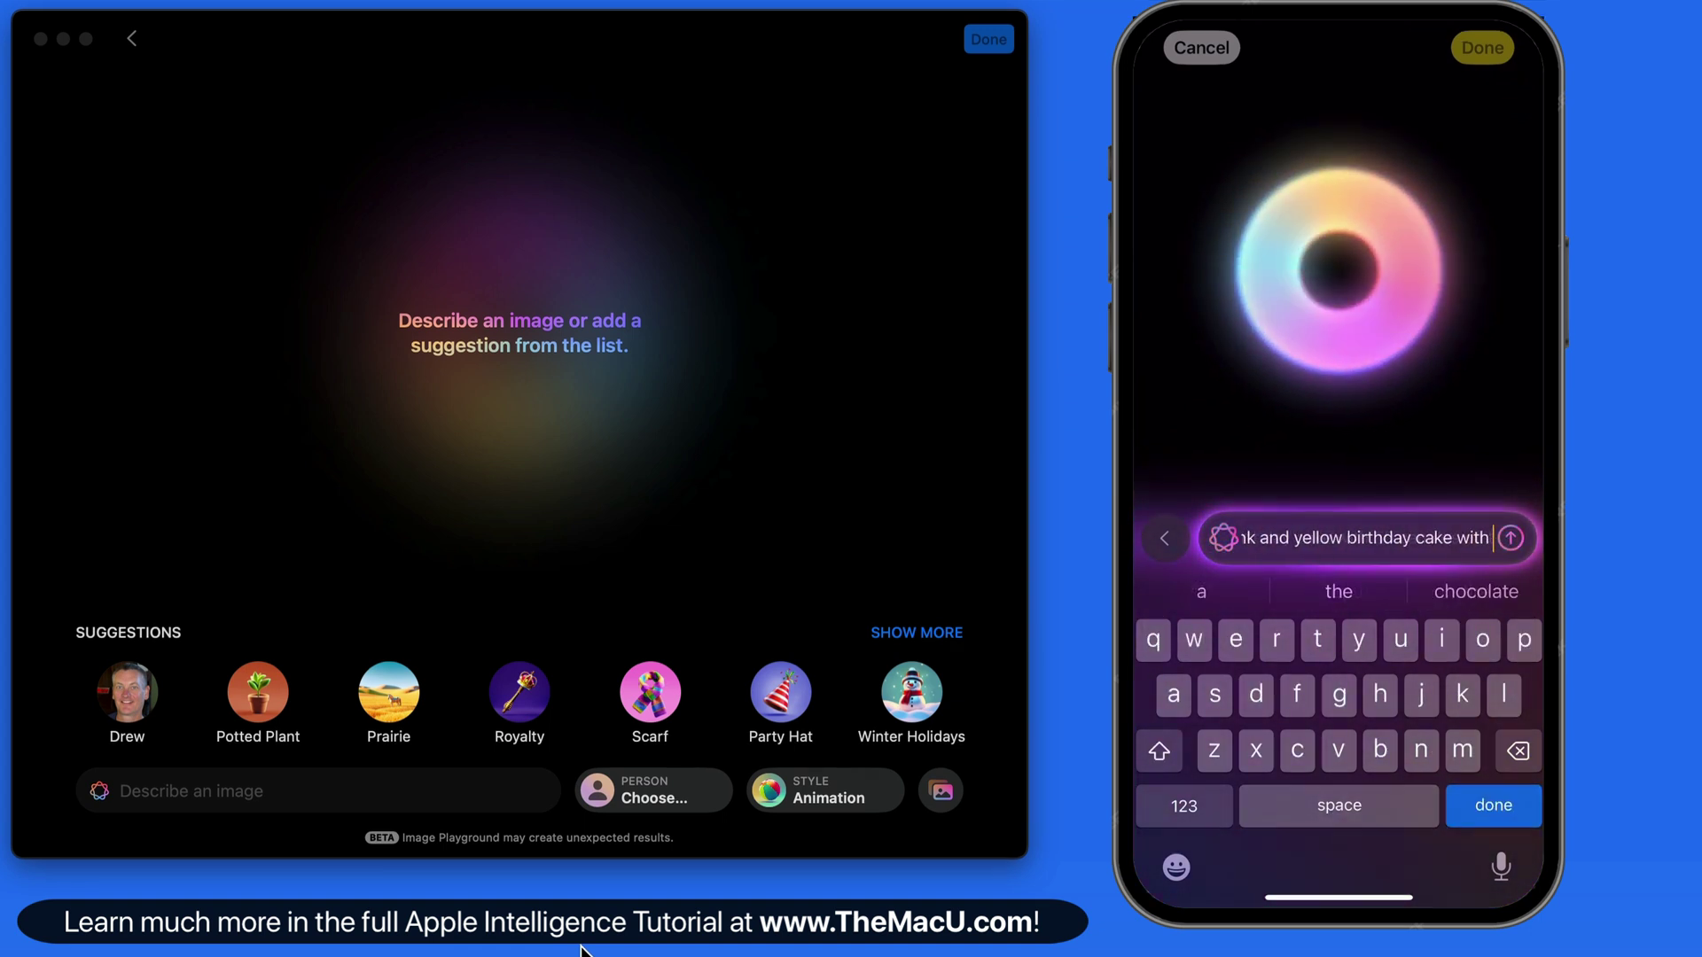
key("Return")
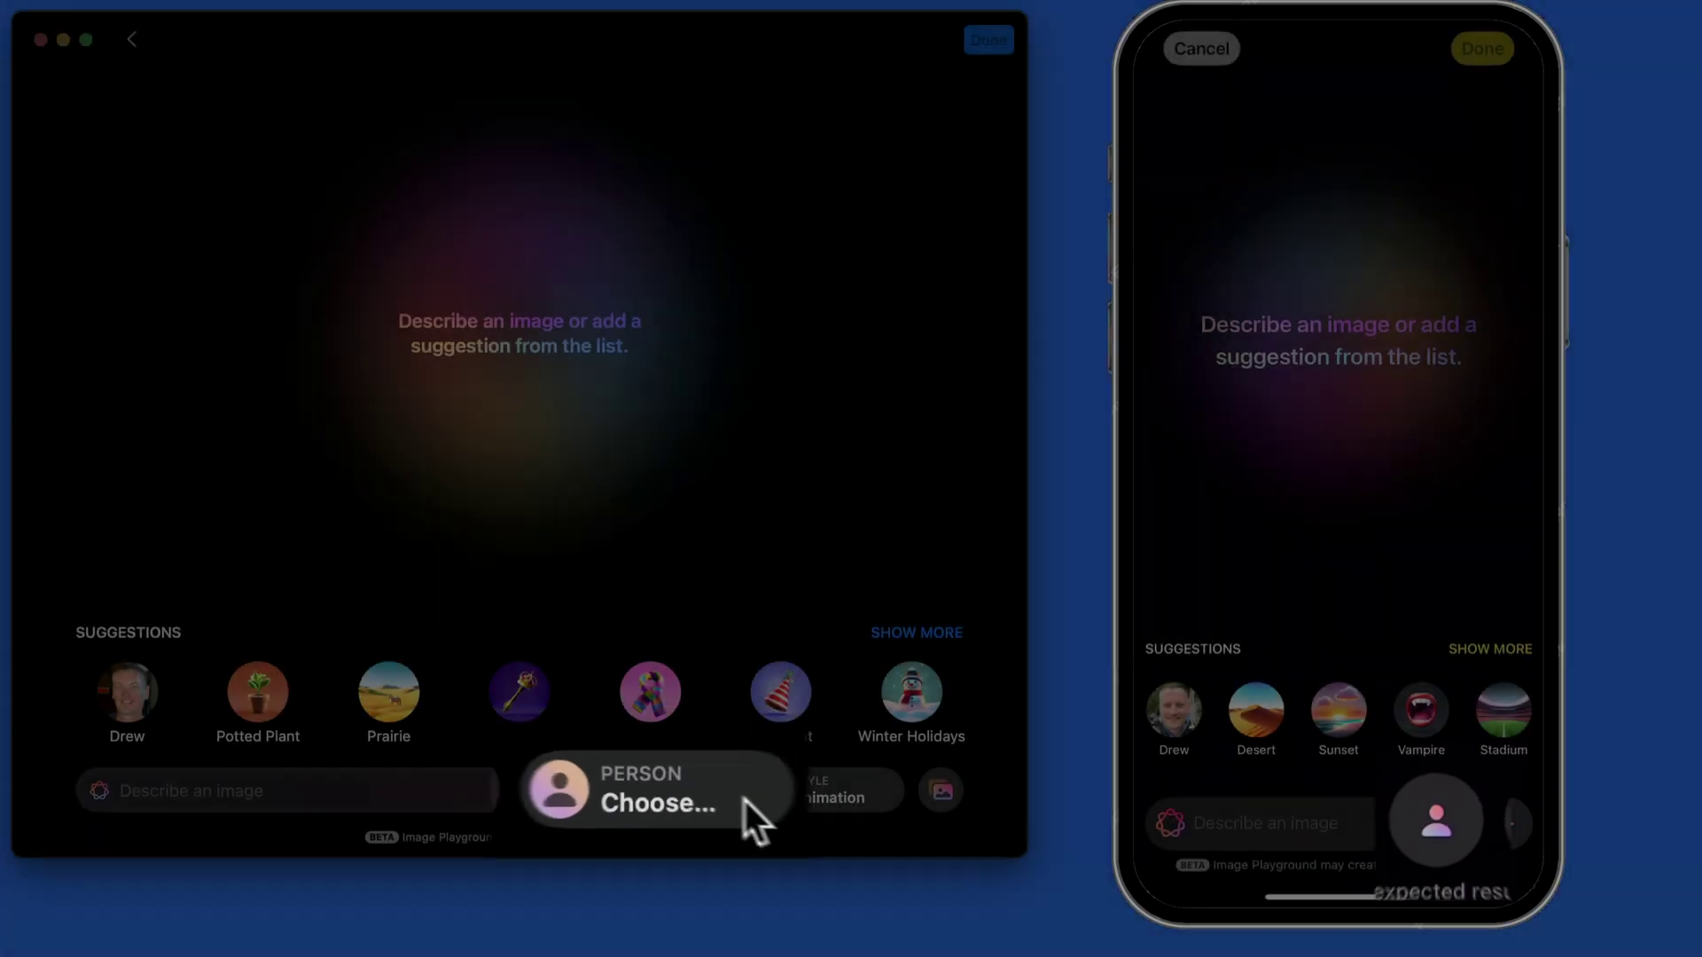
Base the image on a generic Appearance using the second face set and the fourth, darker skin tone
left_click(704, 797)
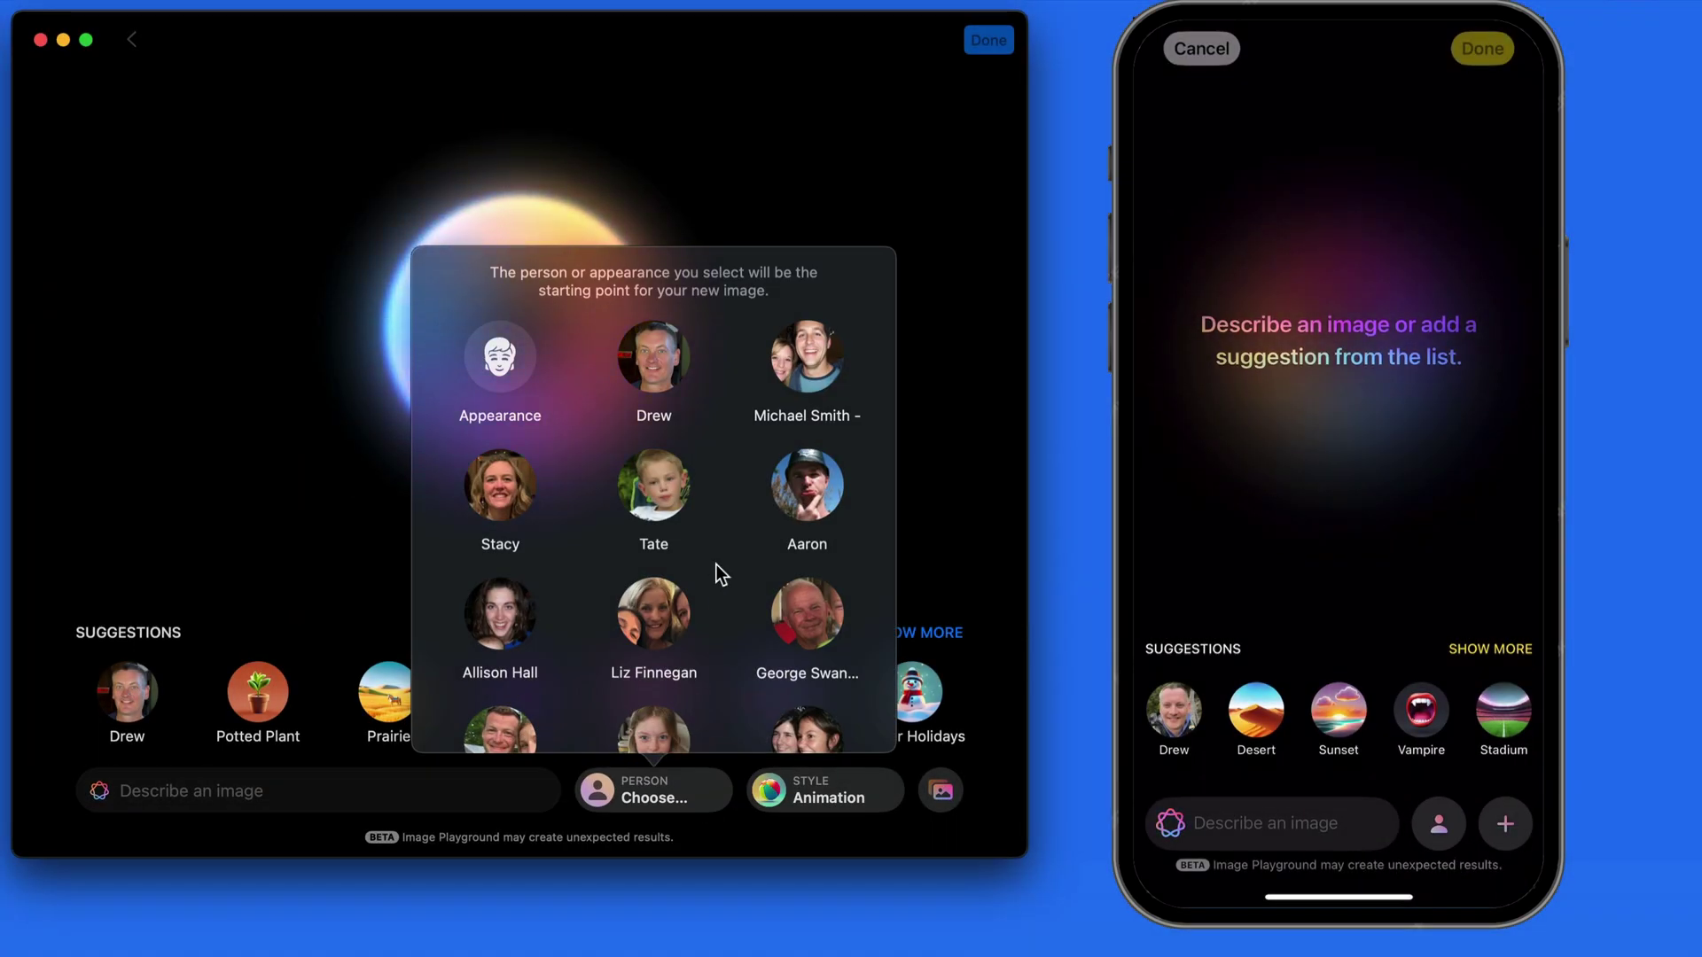
scroll(716, 563, "down", 3)
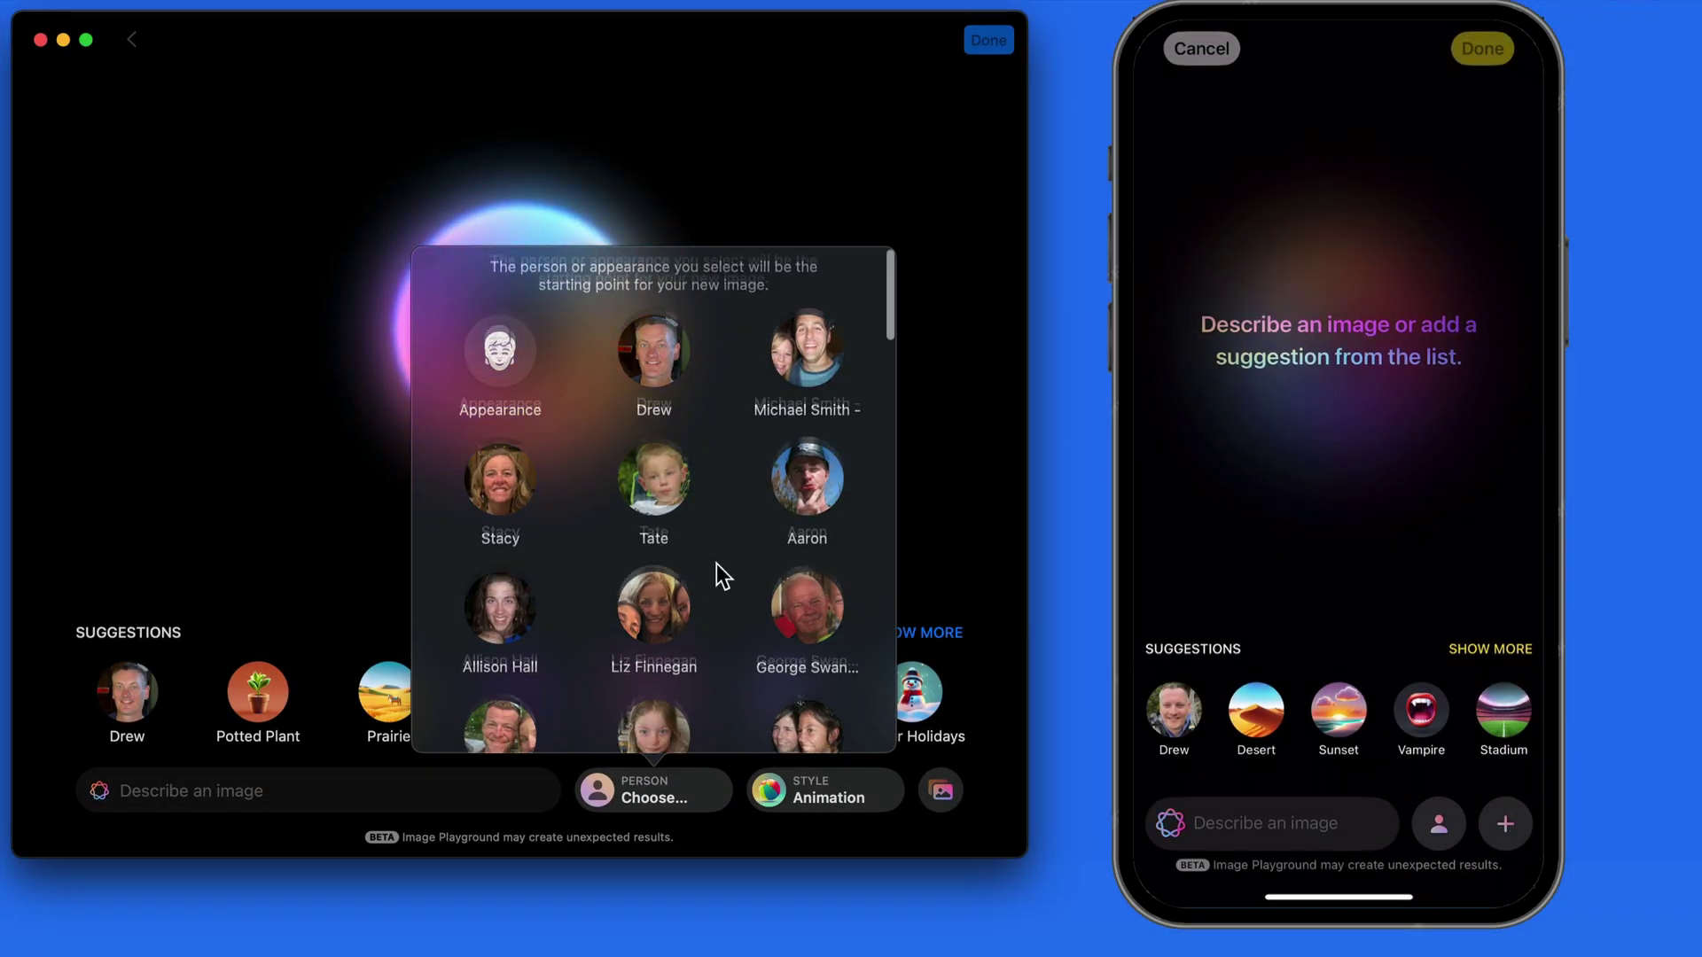
scroll(717, 564, "up", 3)
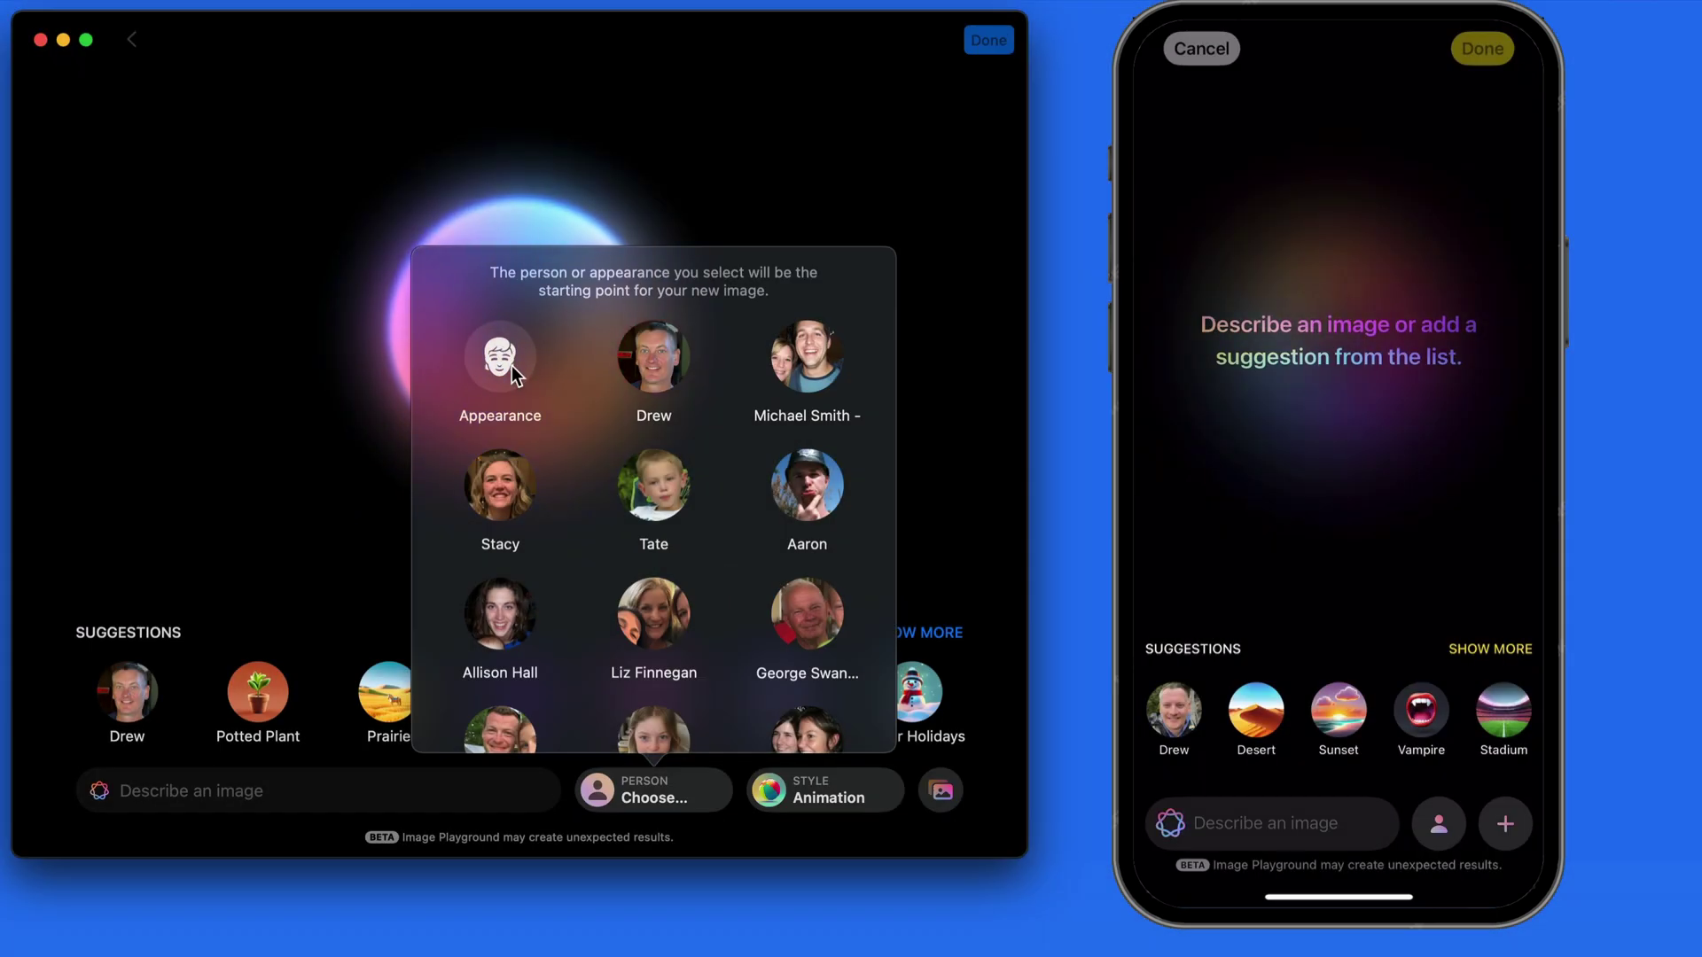
left_click(512, 366)
left_click(512, 373)
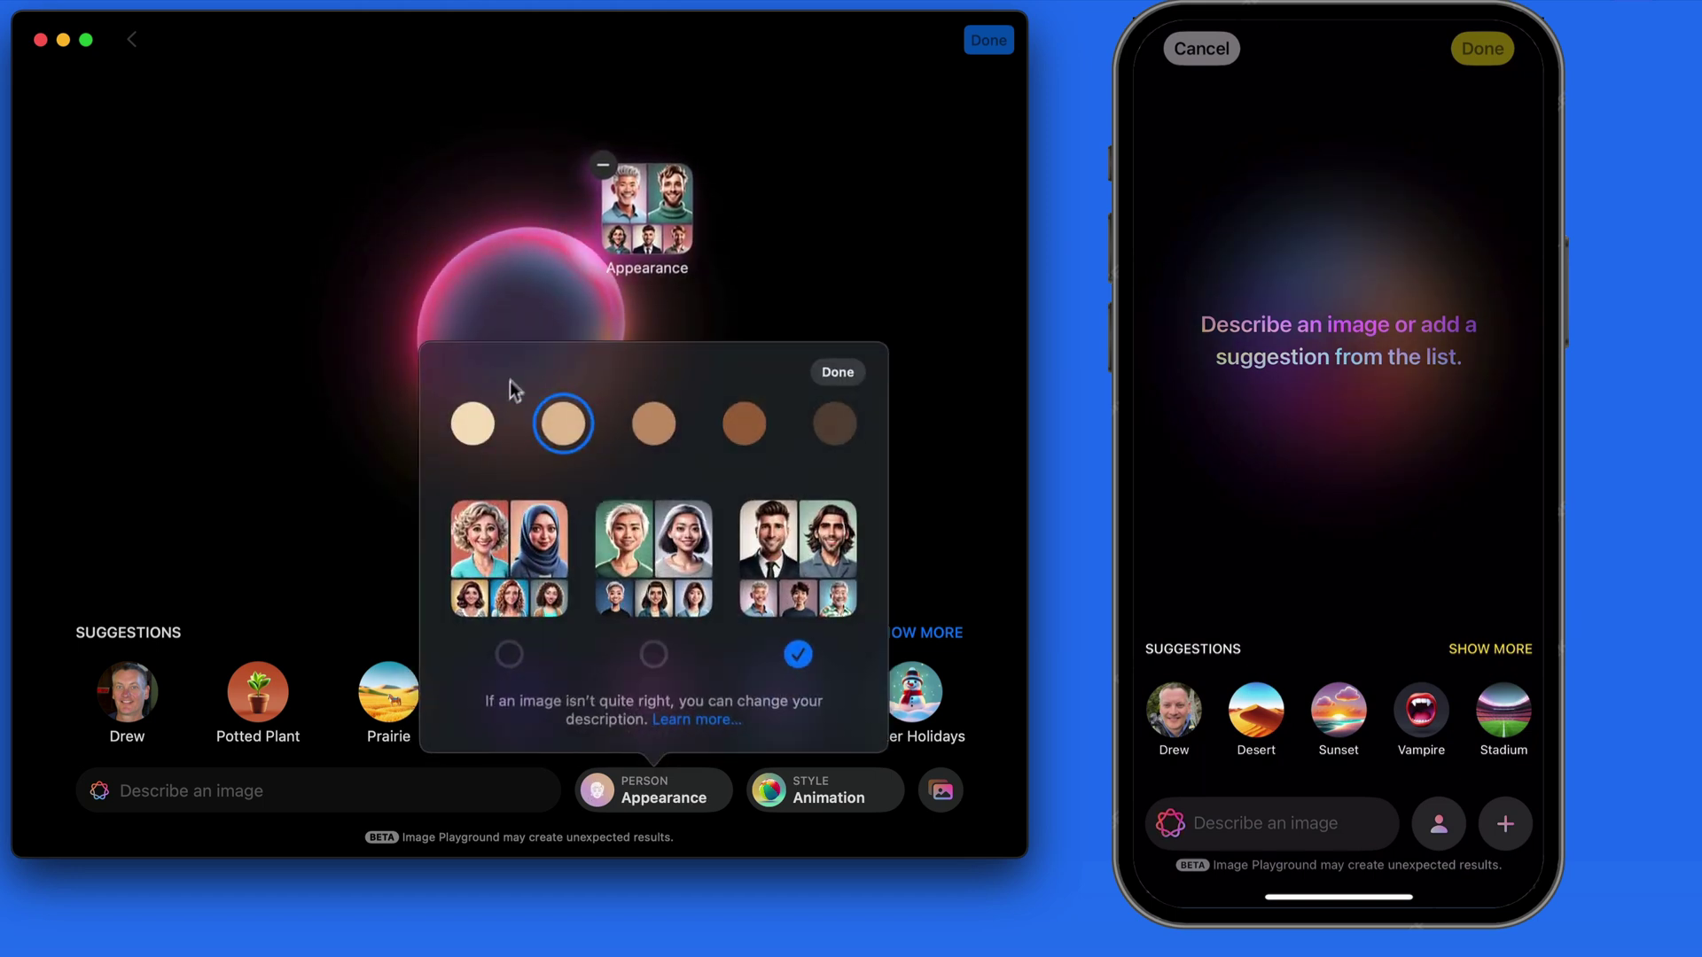
left_click(665, 572)
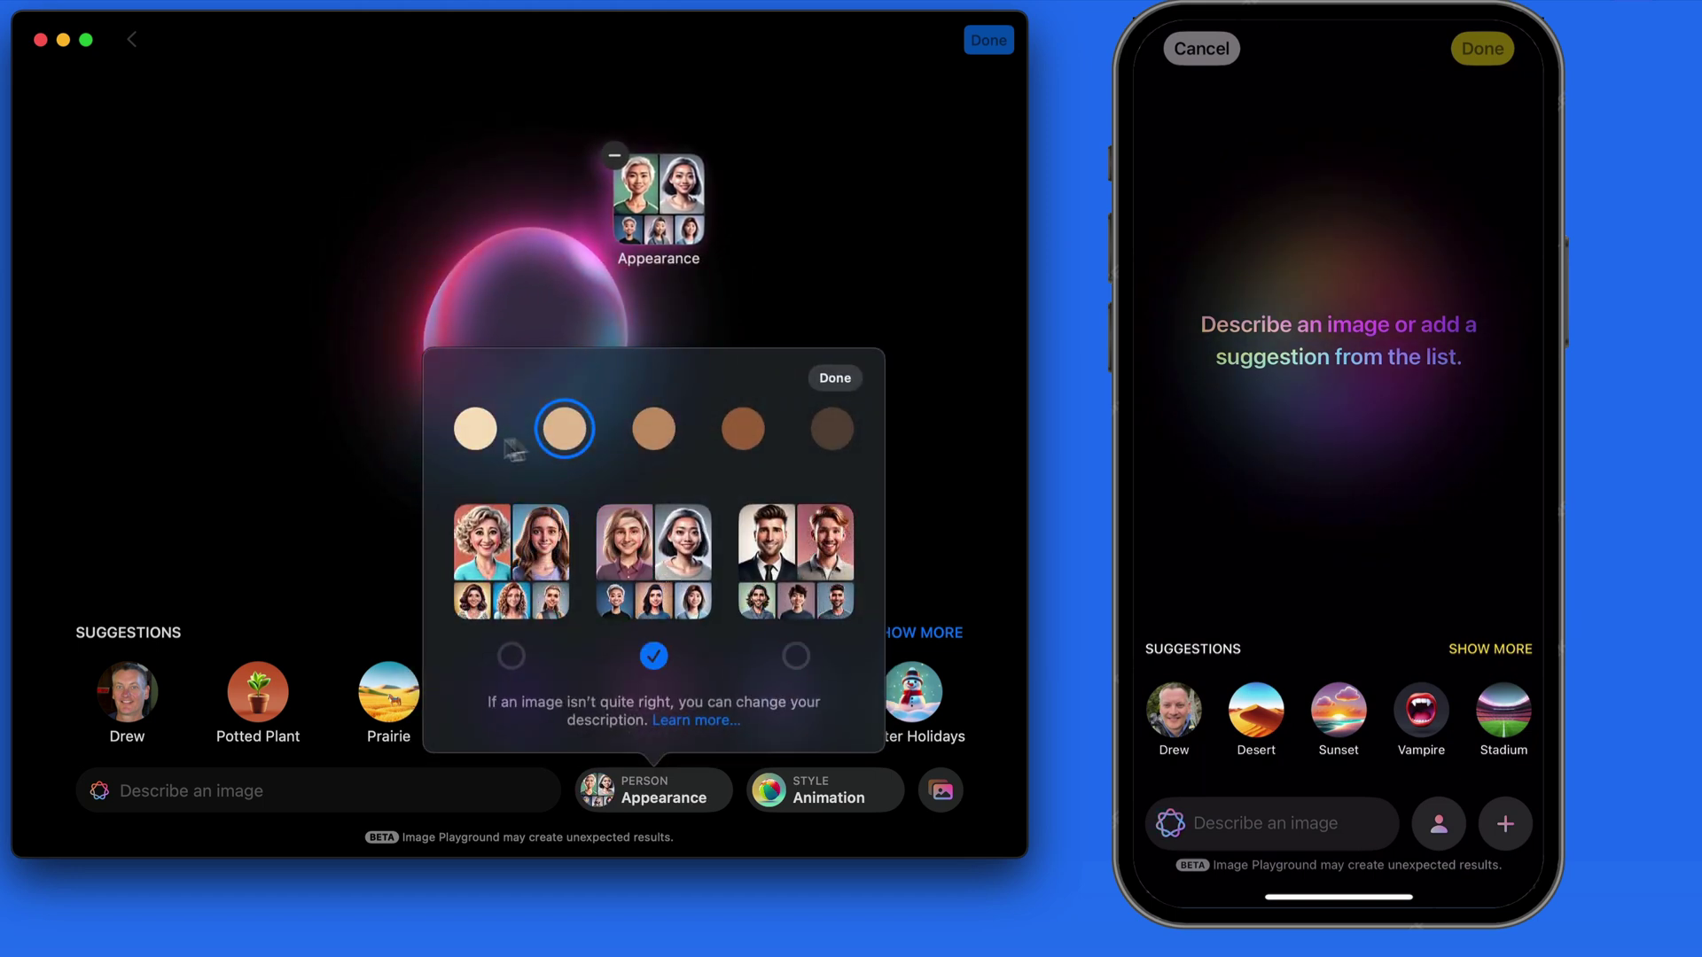
left_click(742, 429)
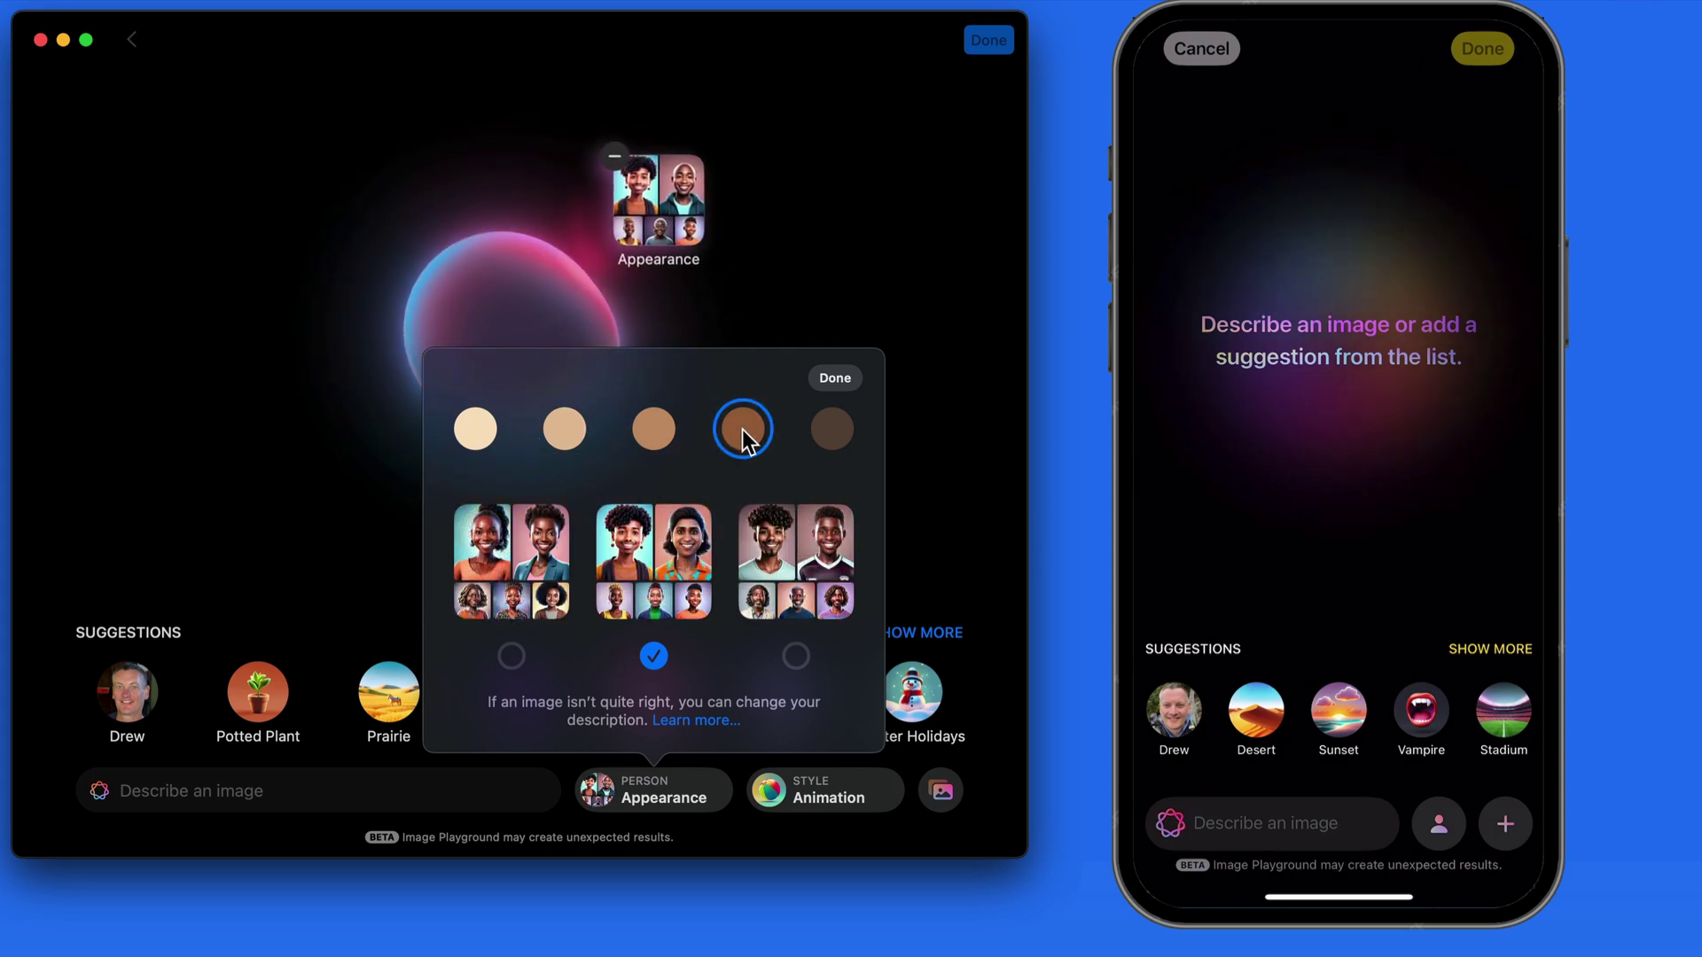
left_click(933, 369)
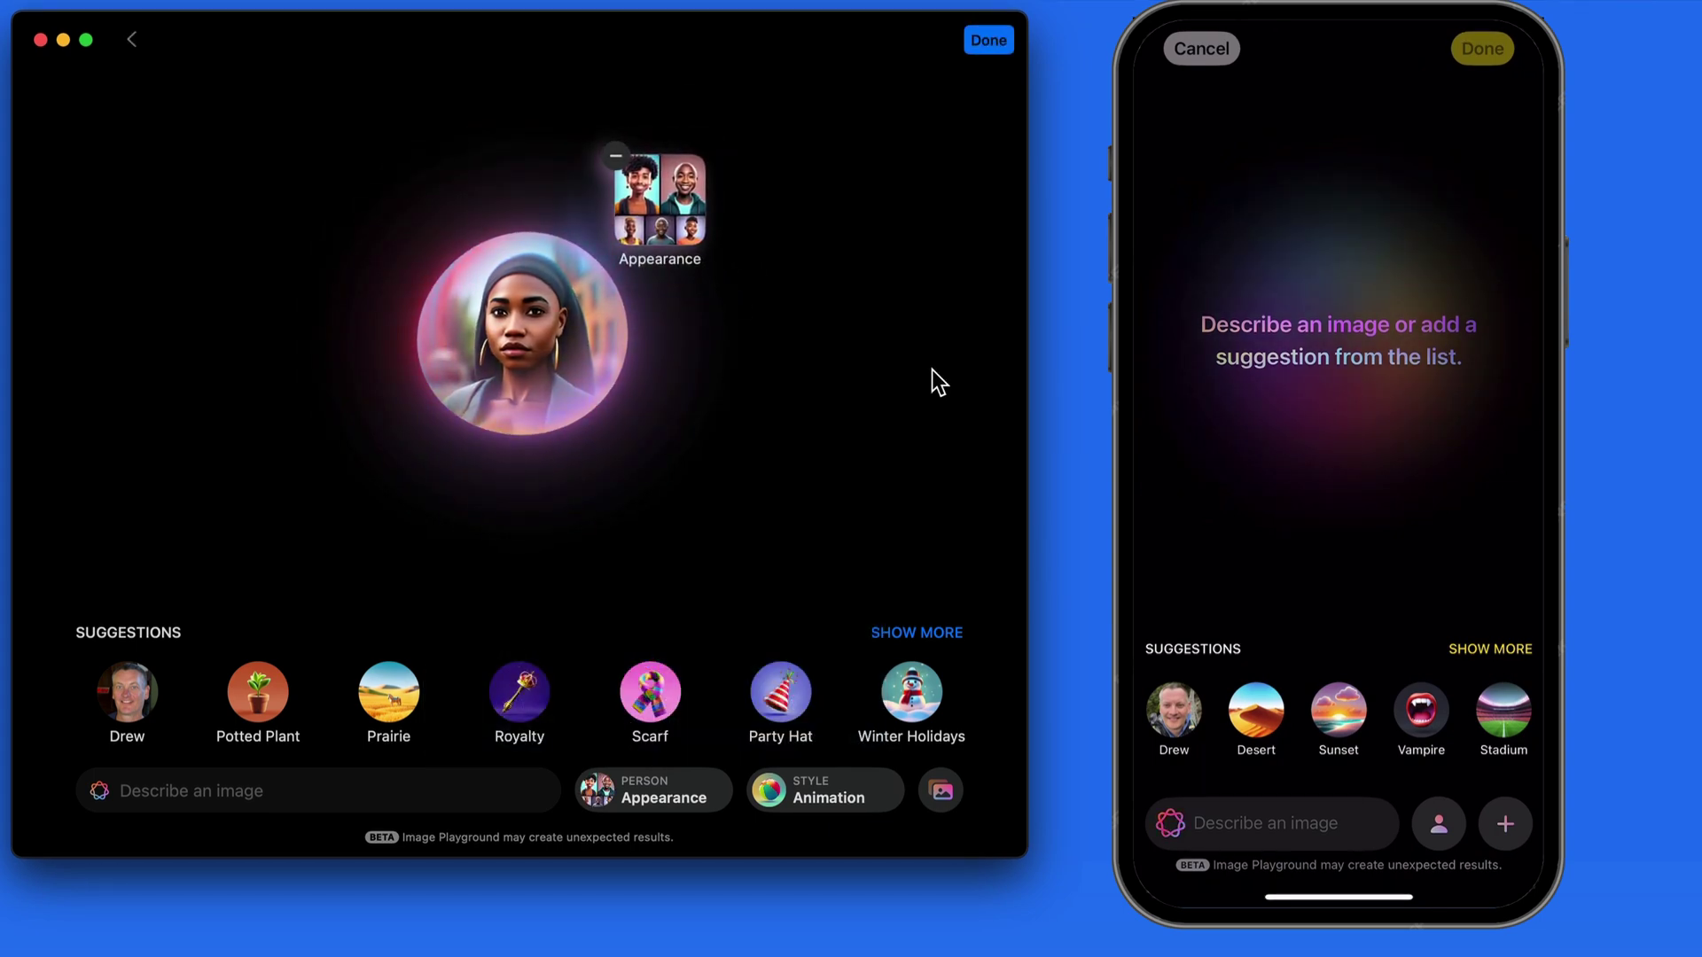
Change the person to the girl from the contacts list
left_click(658, 792)
scroll(653, 606, "down", 2)
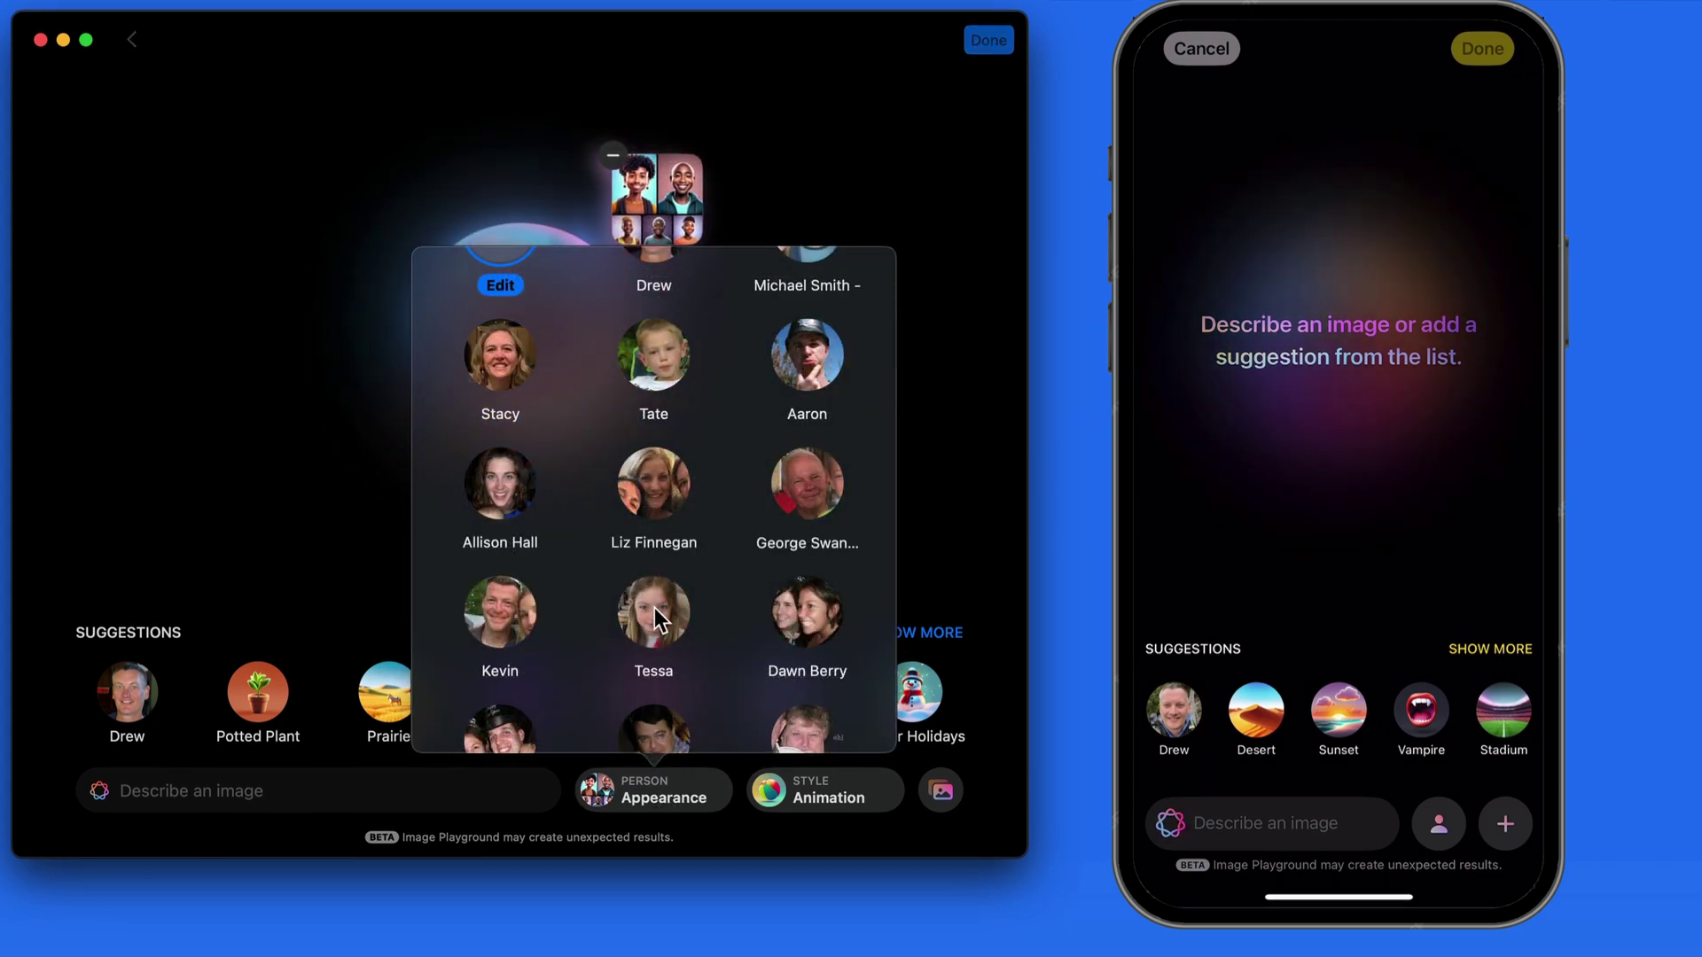
left_click(654, 607)
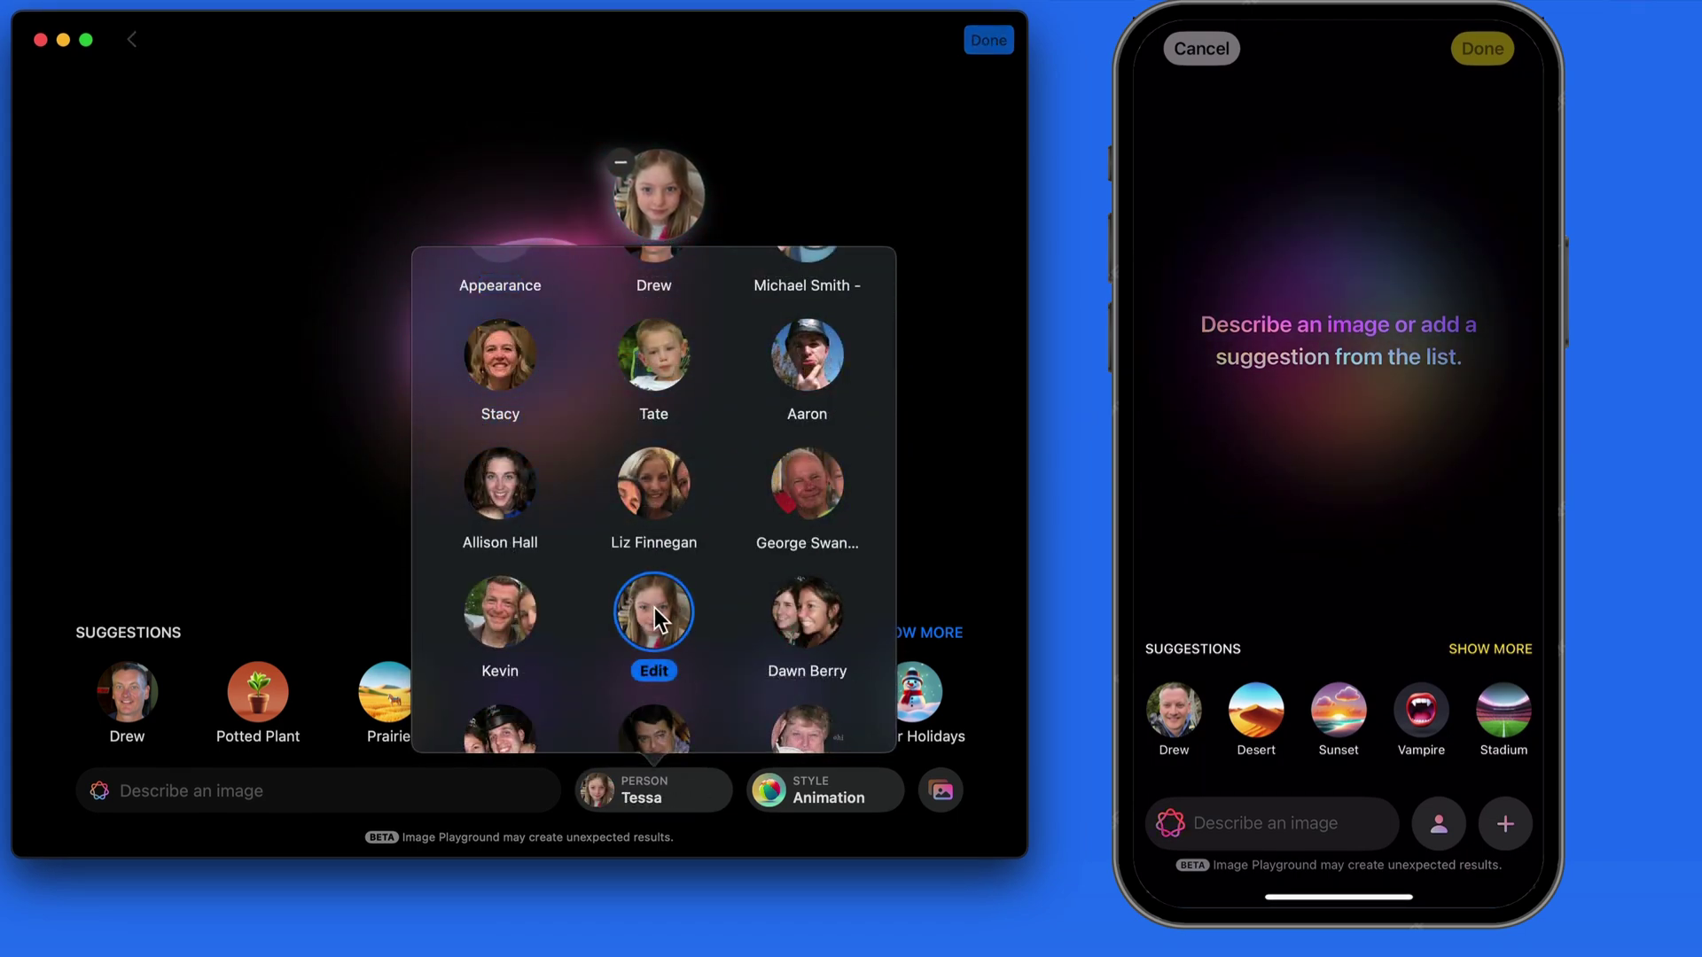
Browse the starting points and accept the long-haired blue-hoodie portrait
left_click(655, 607)
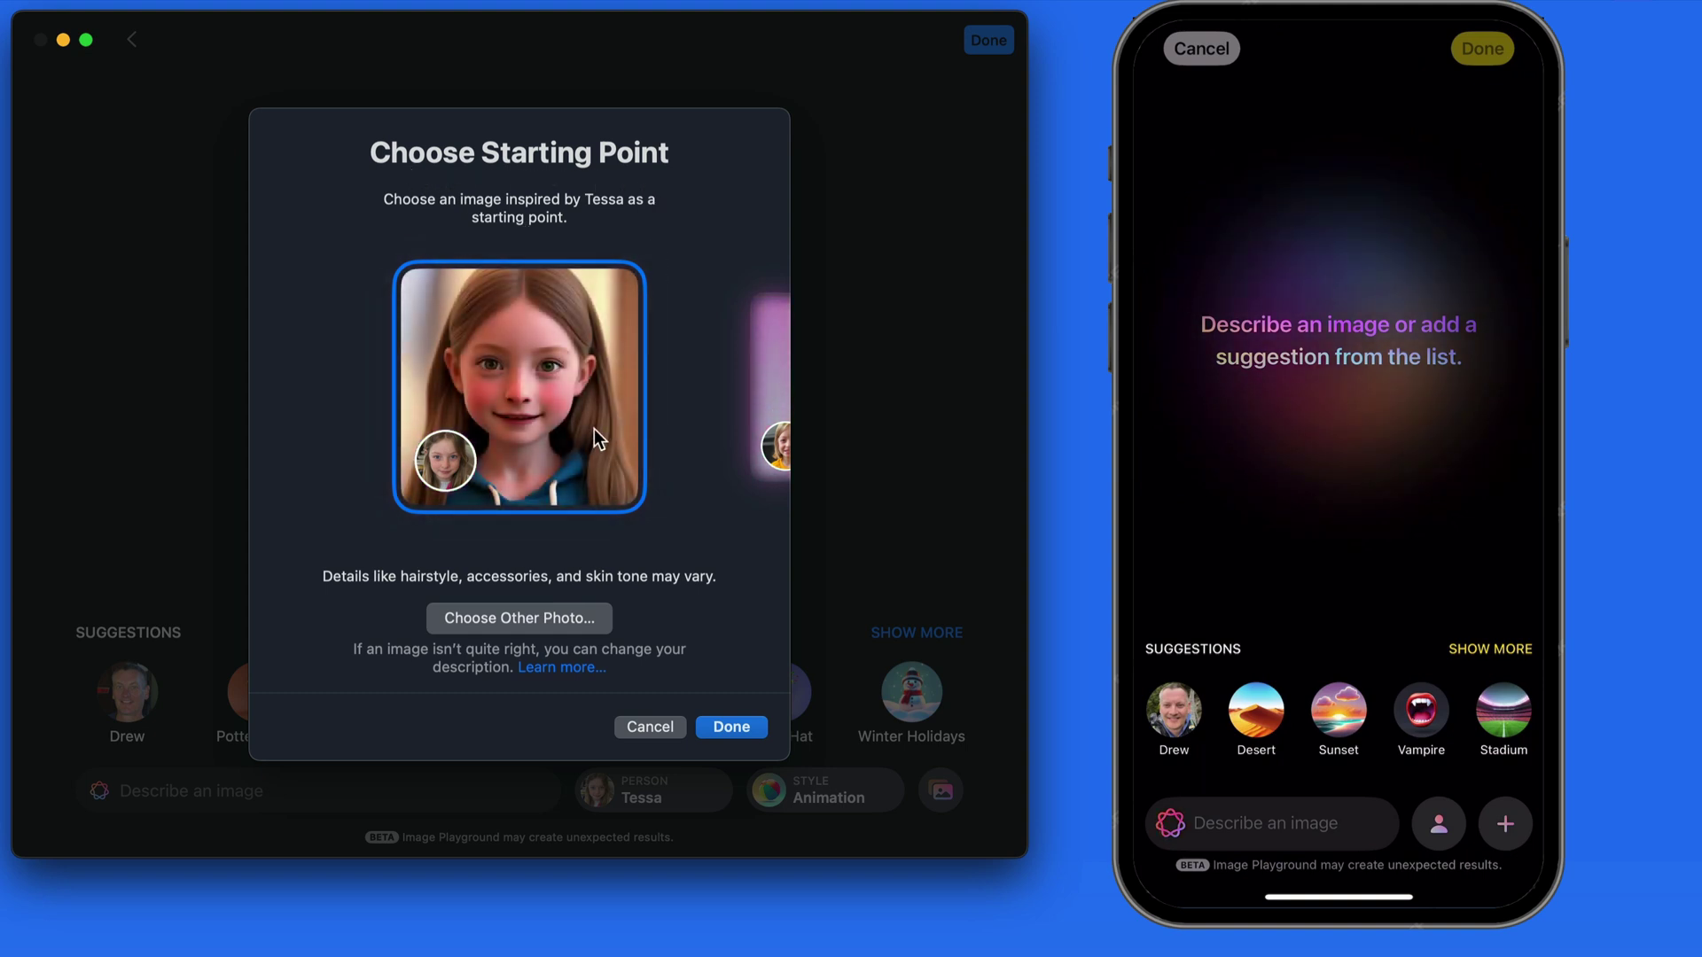
scroll(595, 428, "right", 3)
scroll(594, 428, "right", 2)
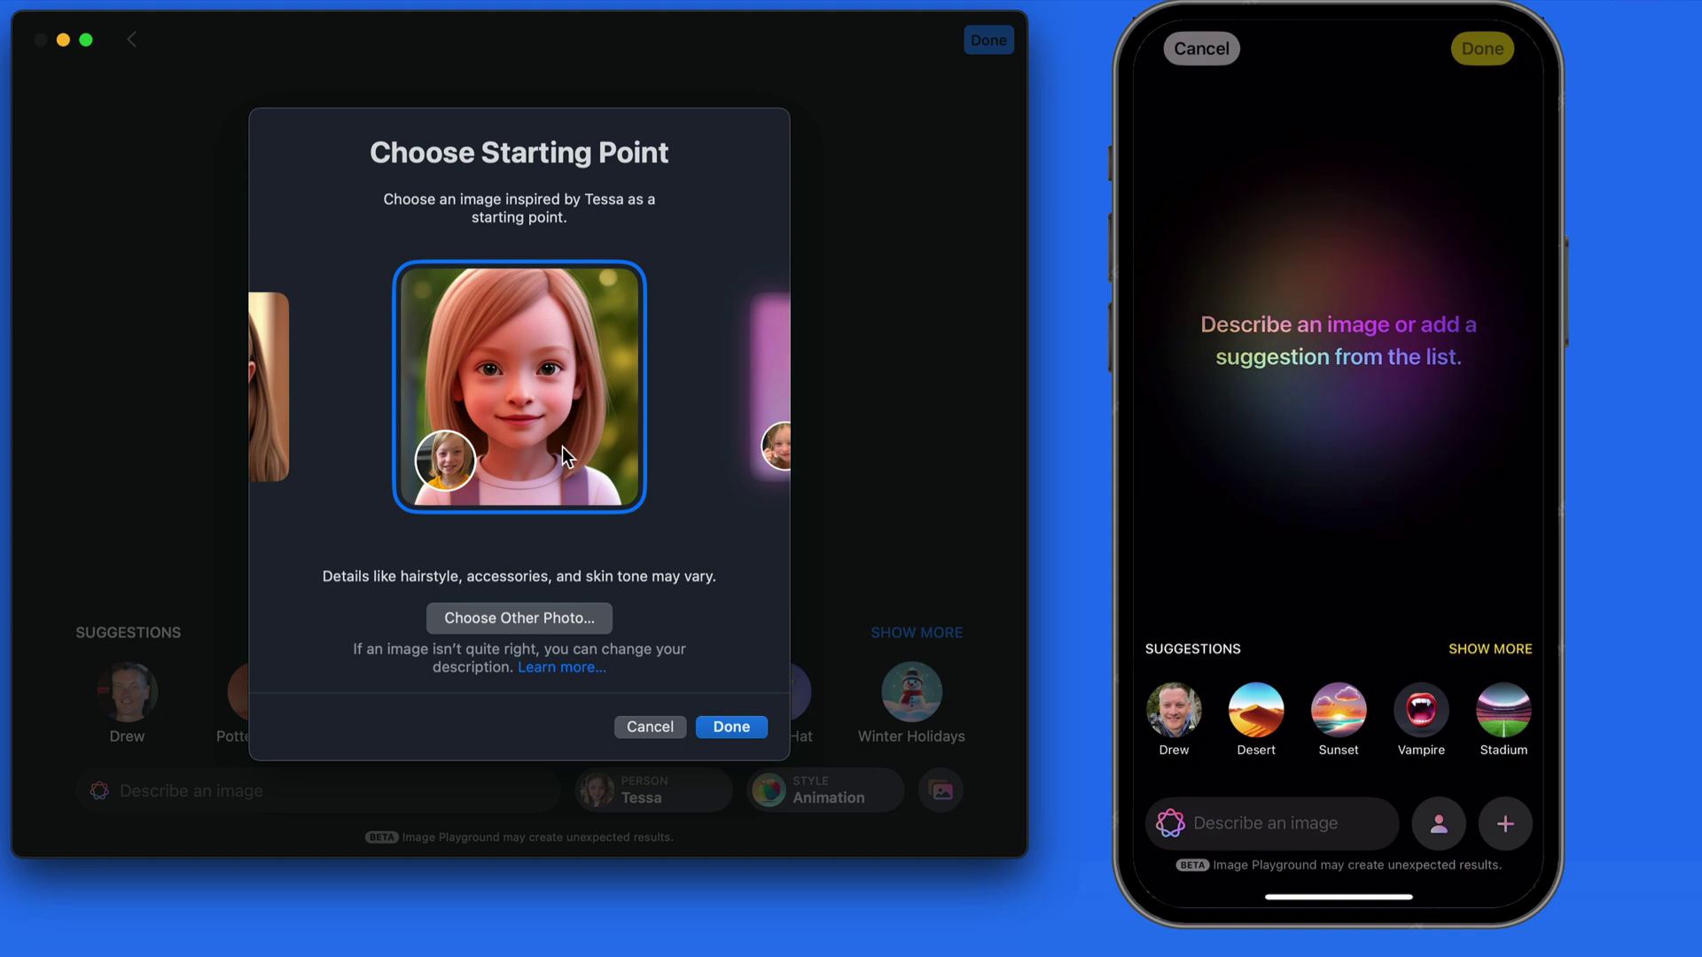
scroll(562, 447, "right", 2)
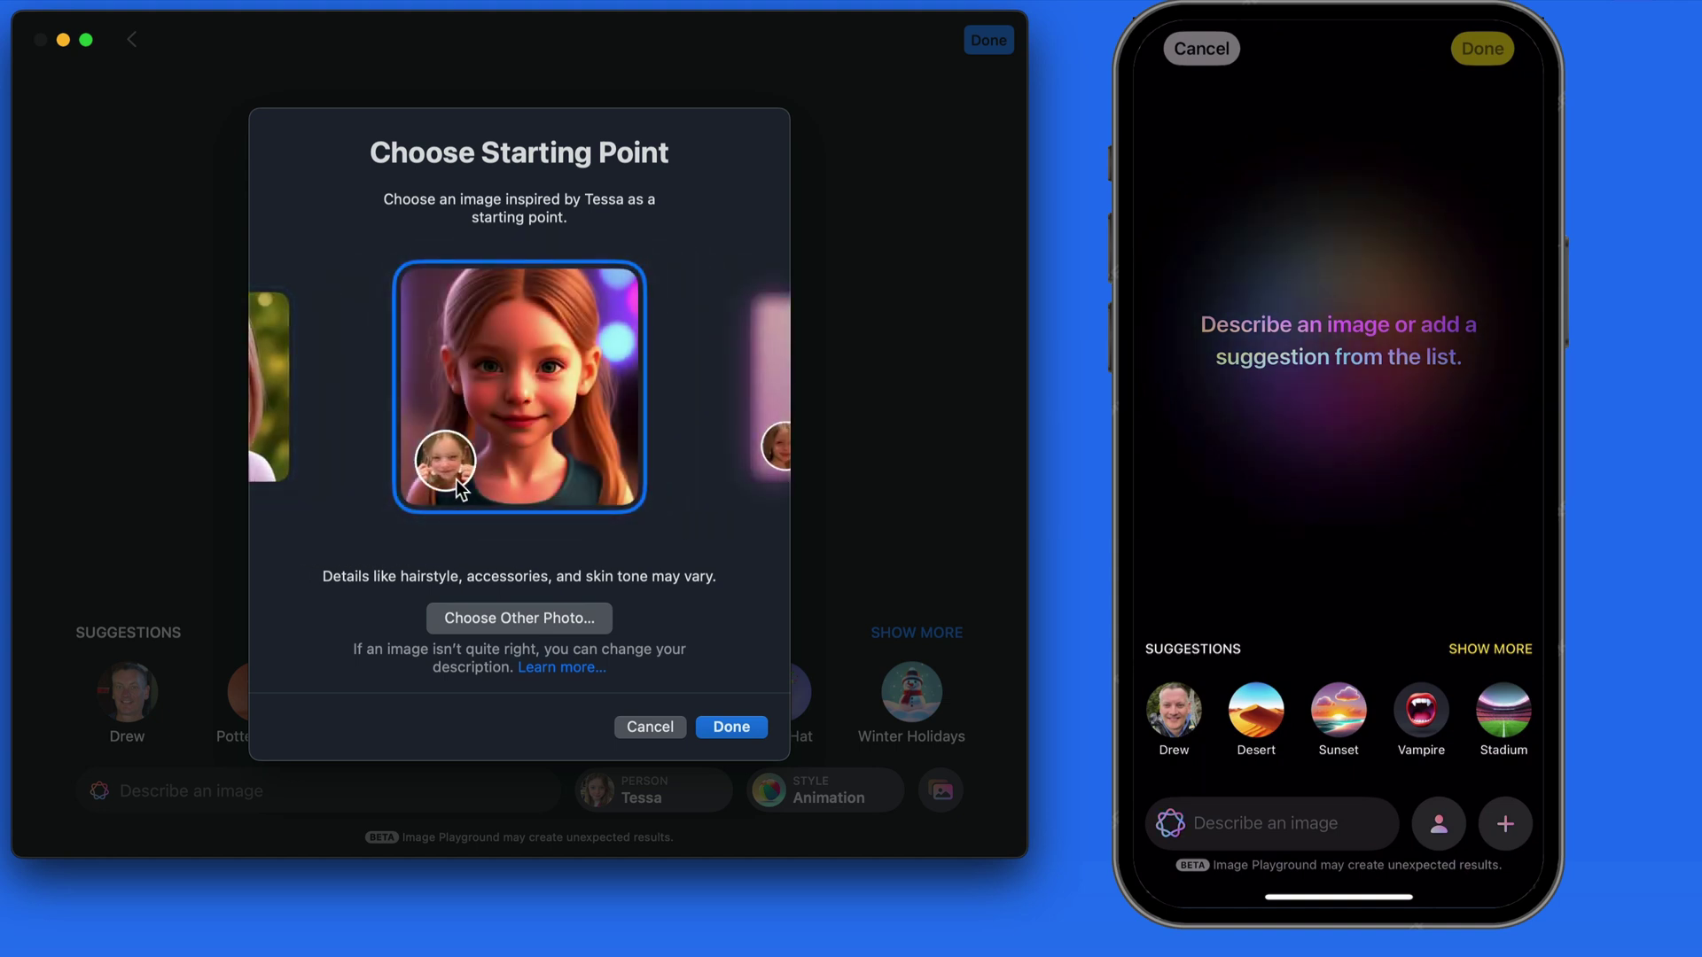
scroll(562, 469, "right", 2)
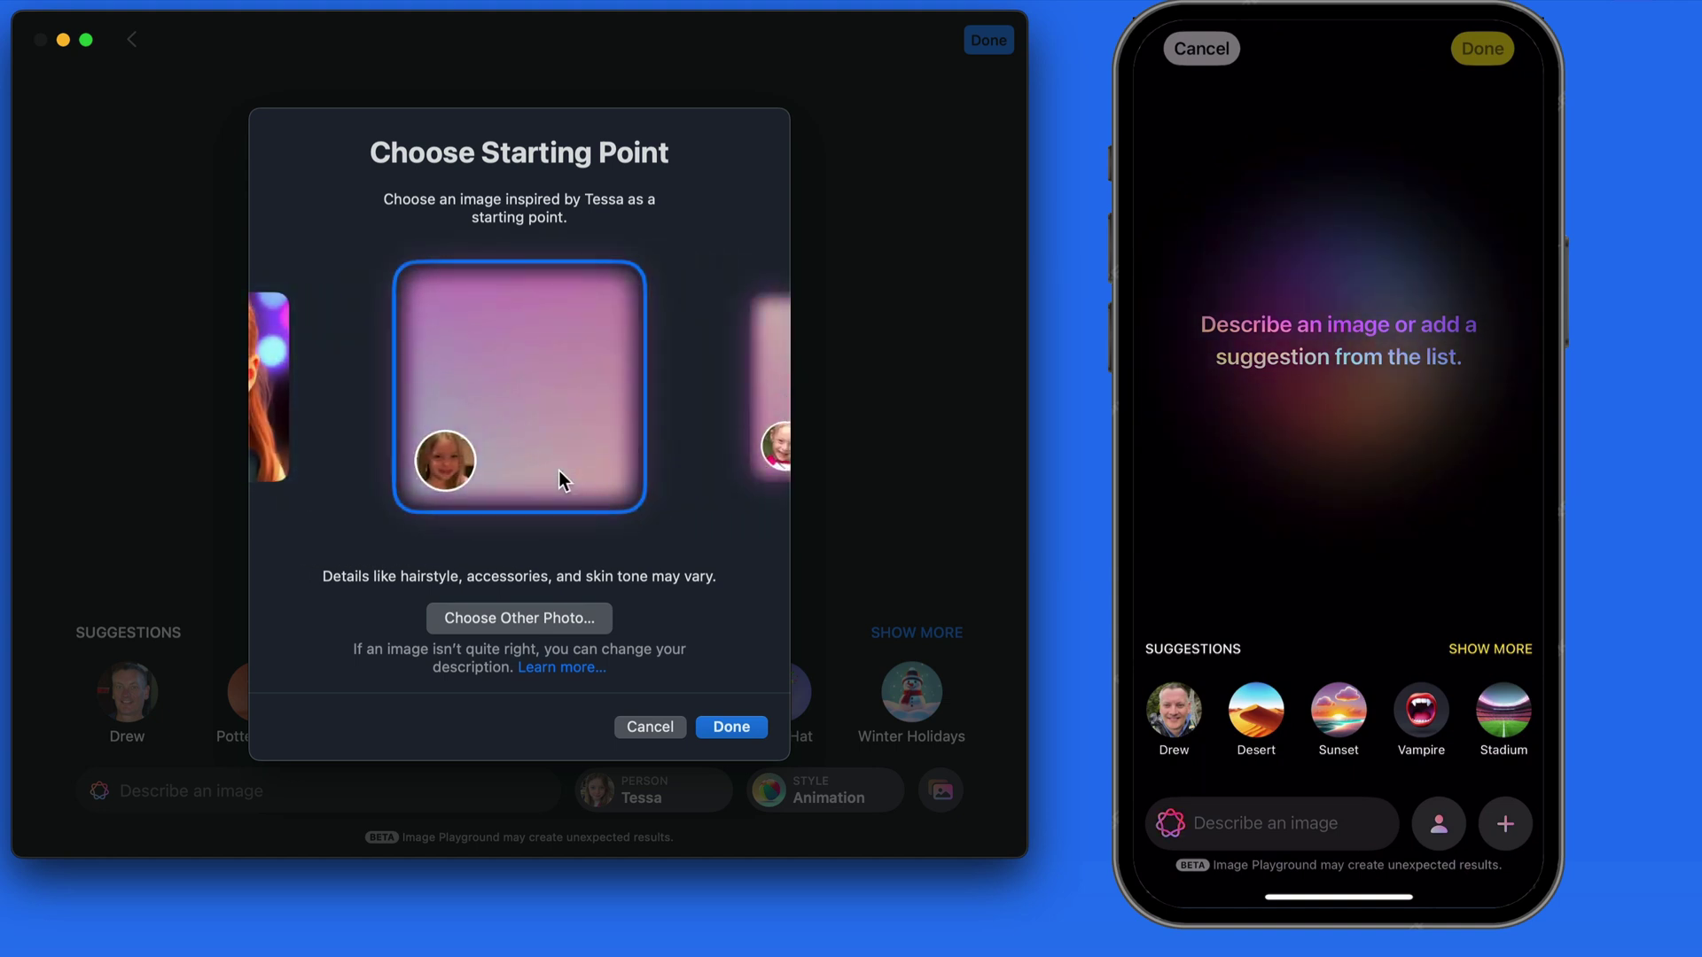
scroll(560, 470, "right", 2)
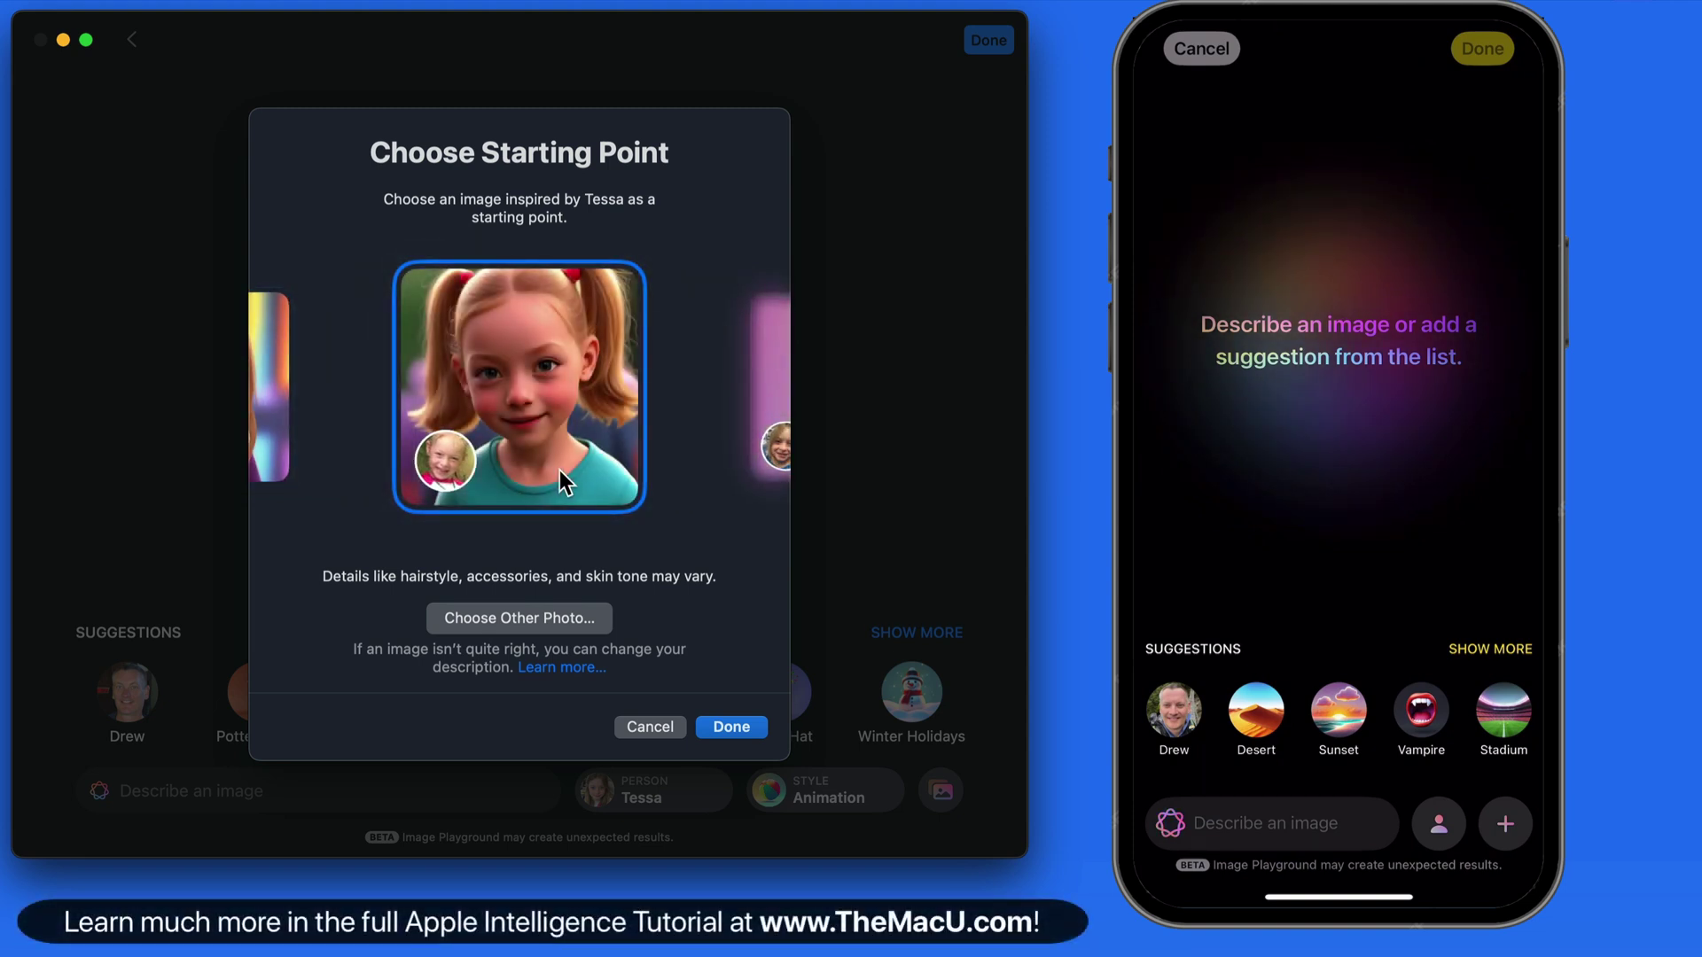
scroll(560, 470, "left", 2)
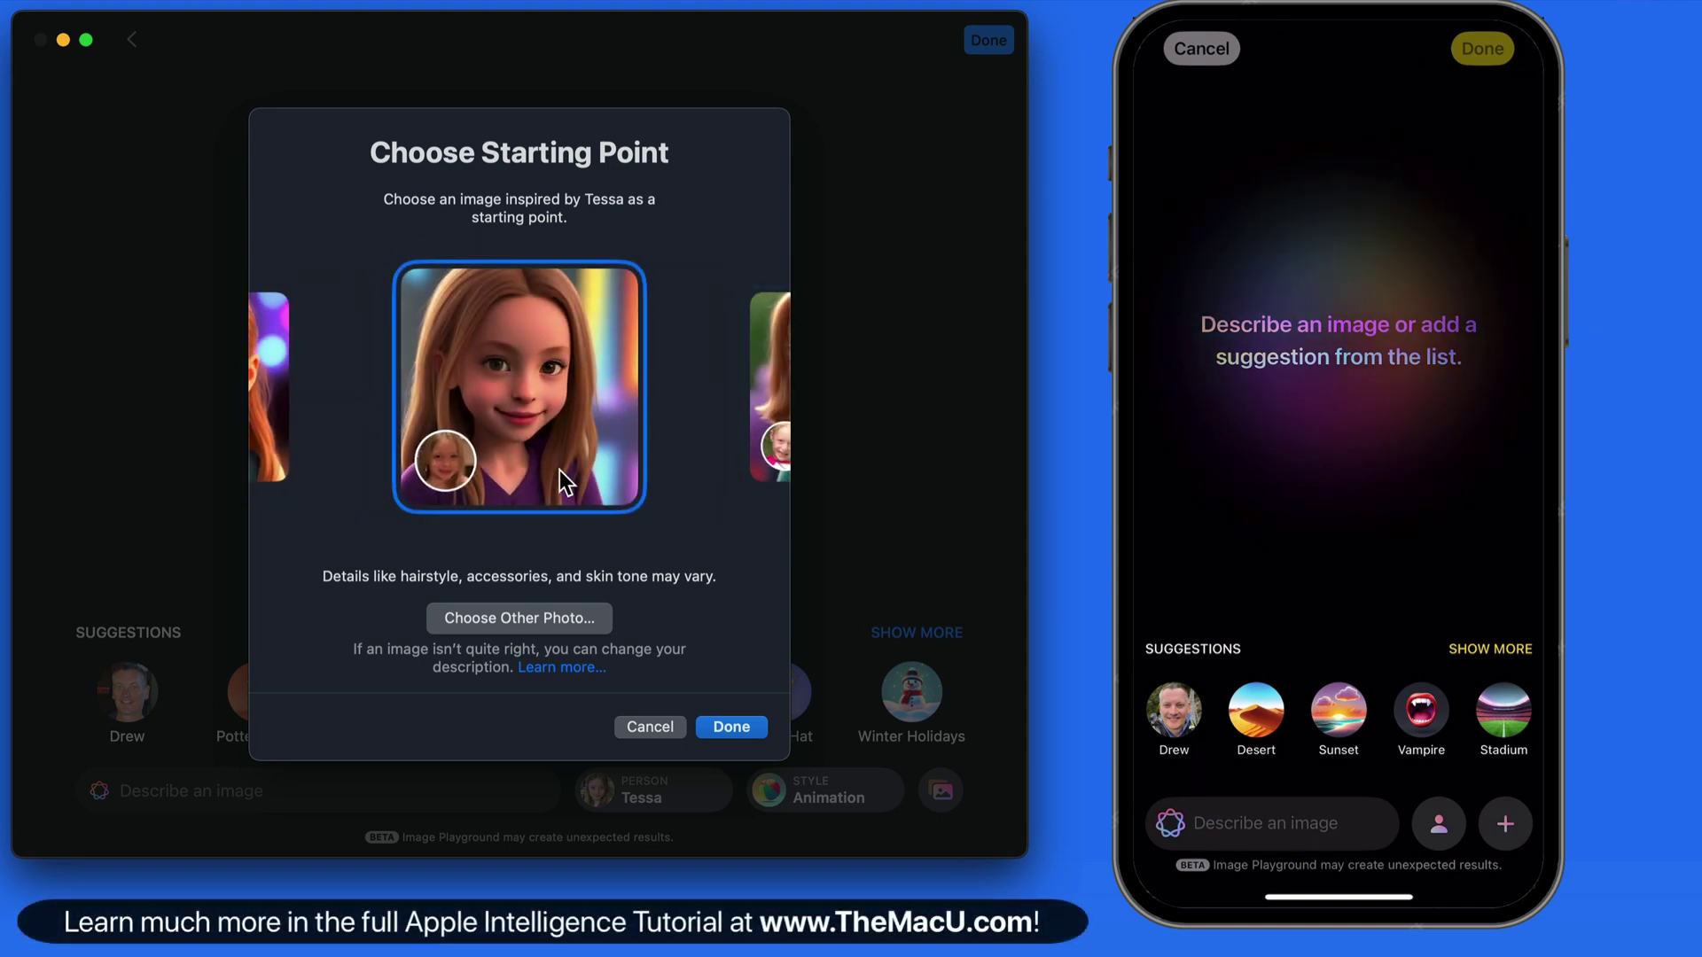
scroll(560, 470, "right", 2)
scroll(560, 469, "right", 2)
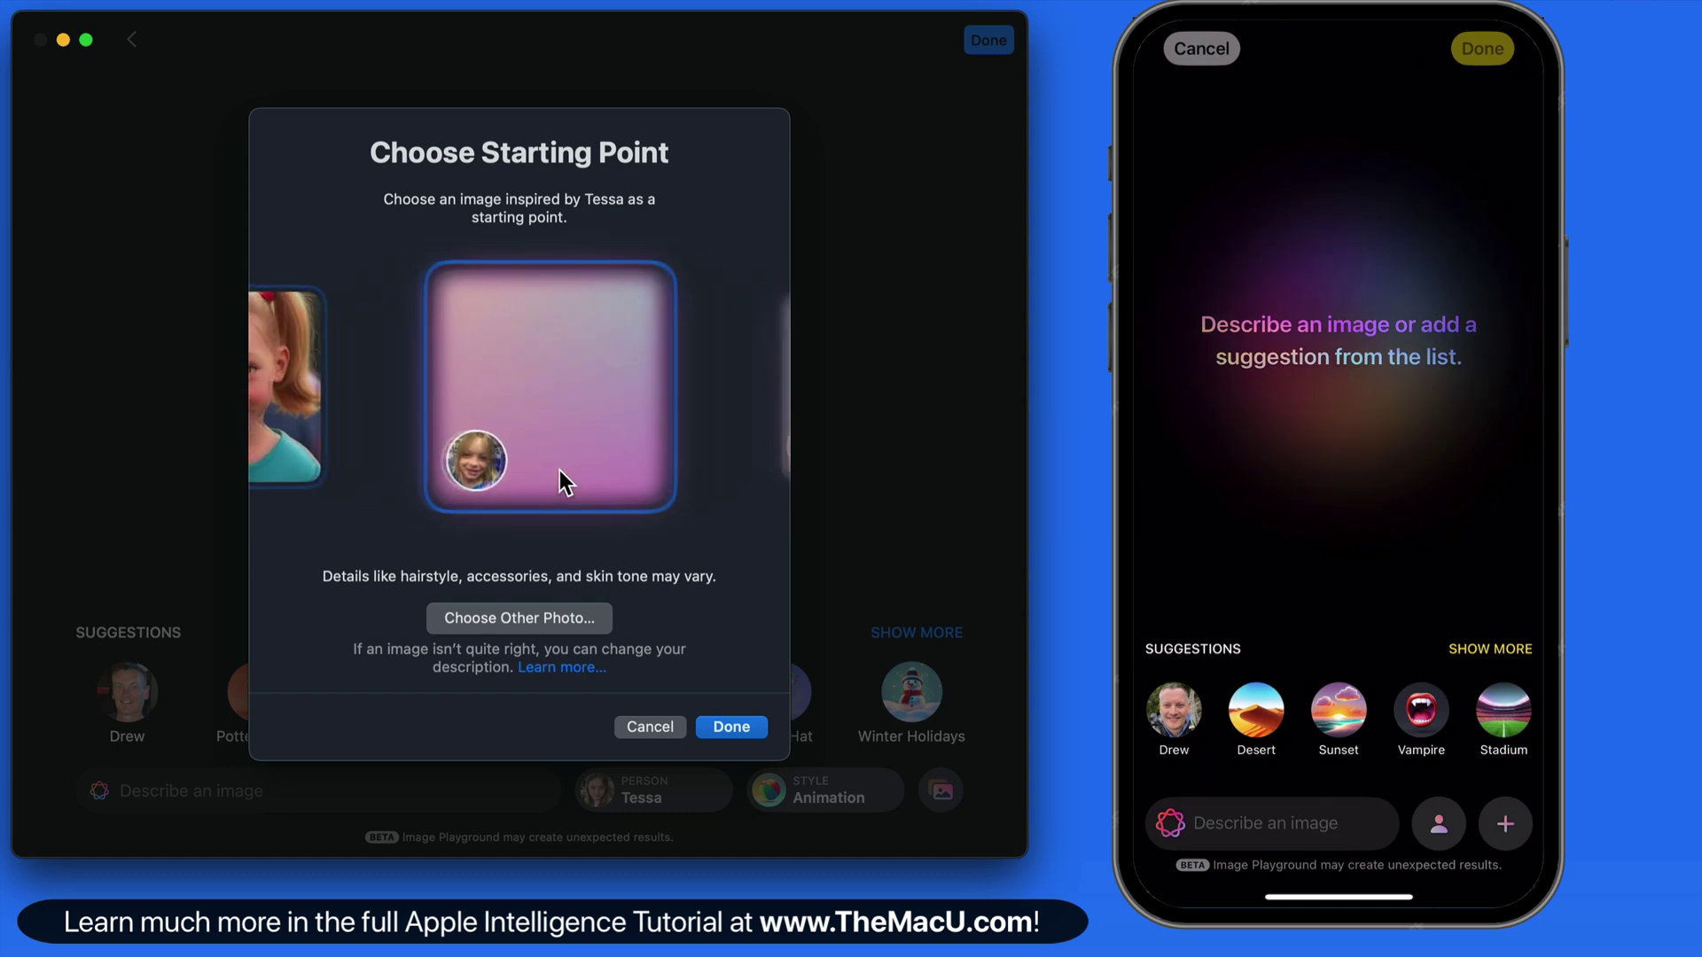
scroll(560, 468, "right", 1)
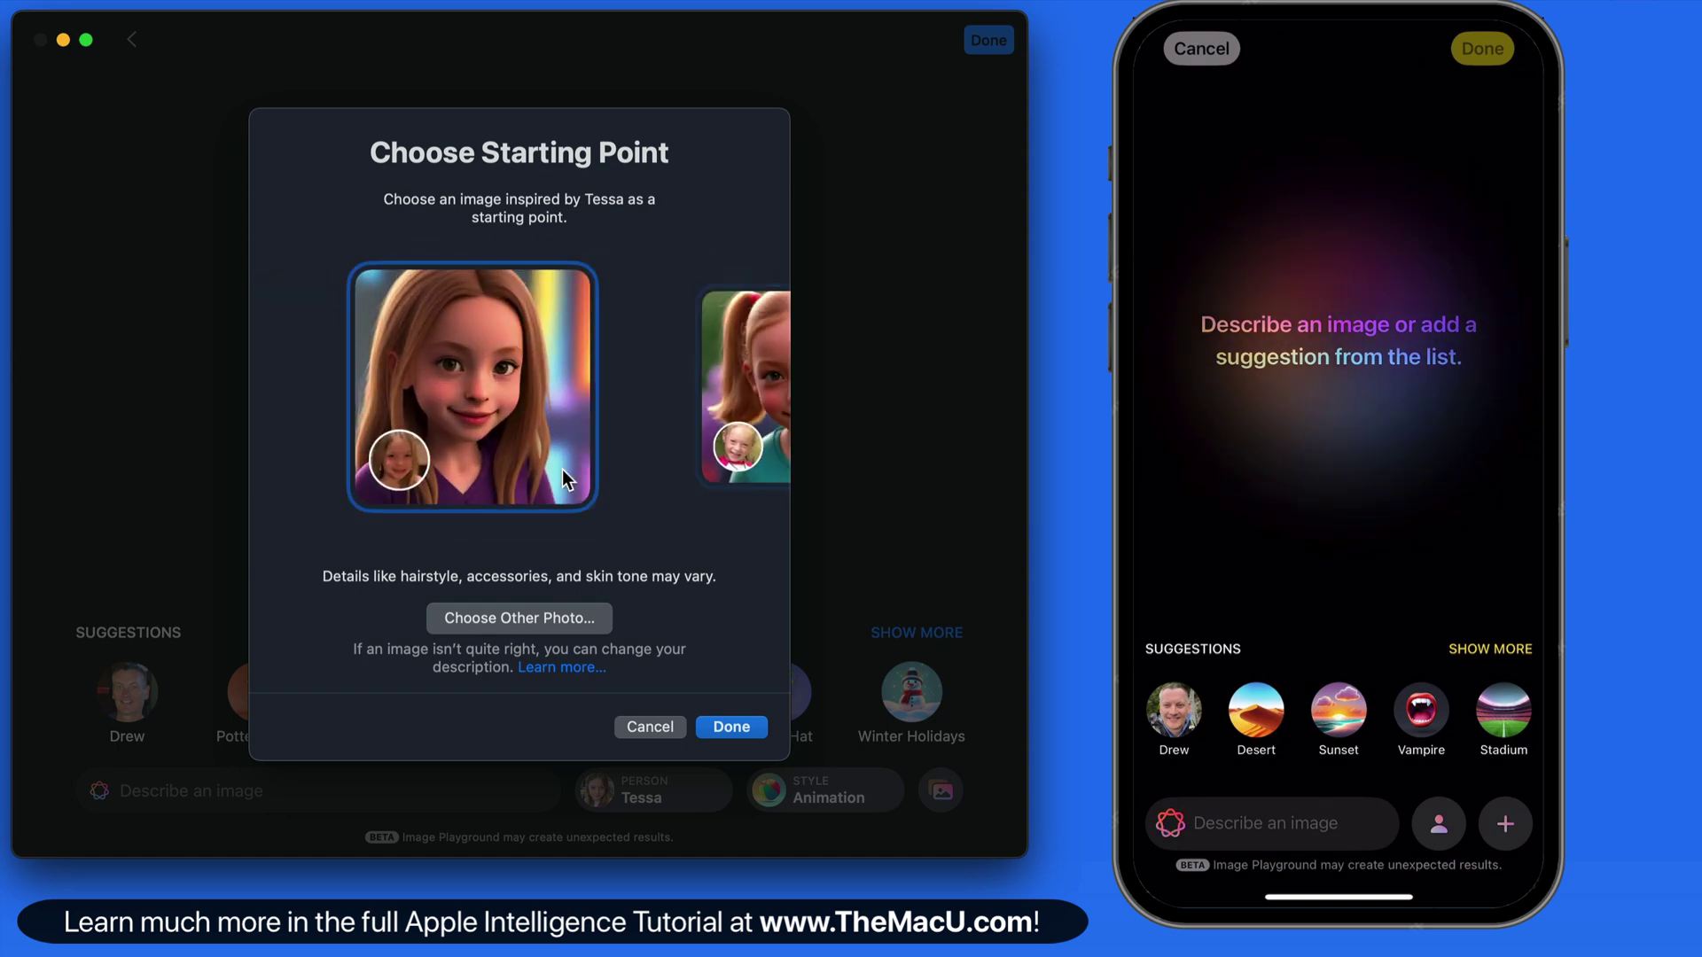
scroll(564, 466, "right", 2)
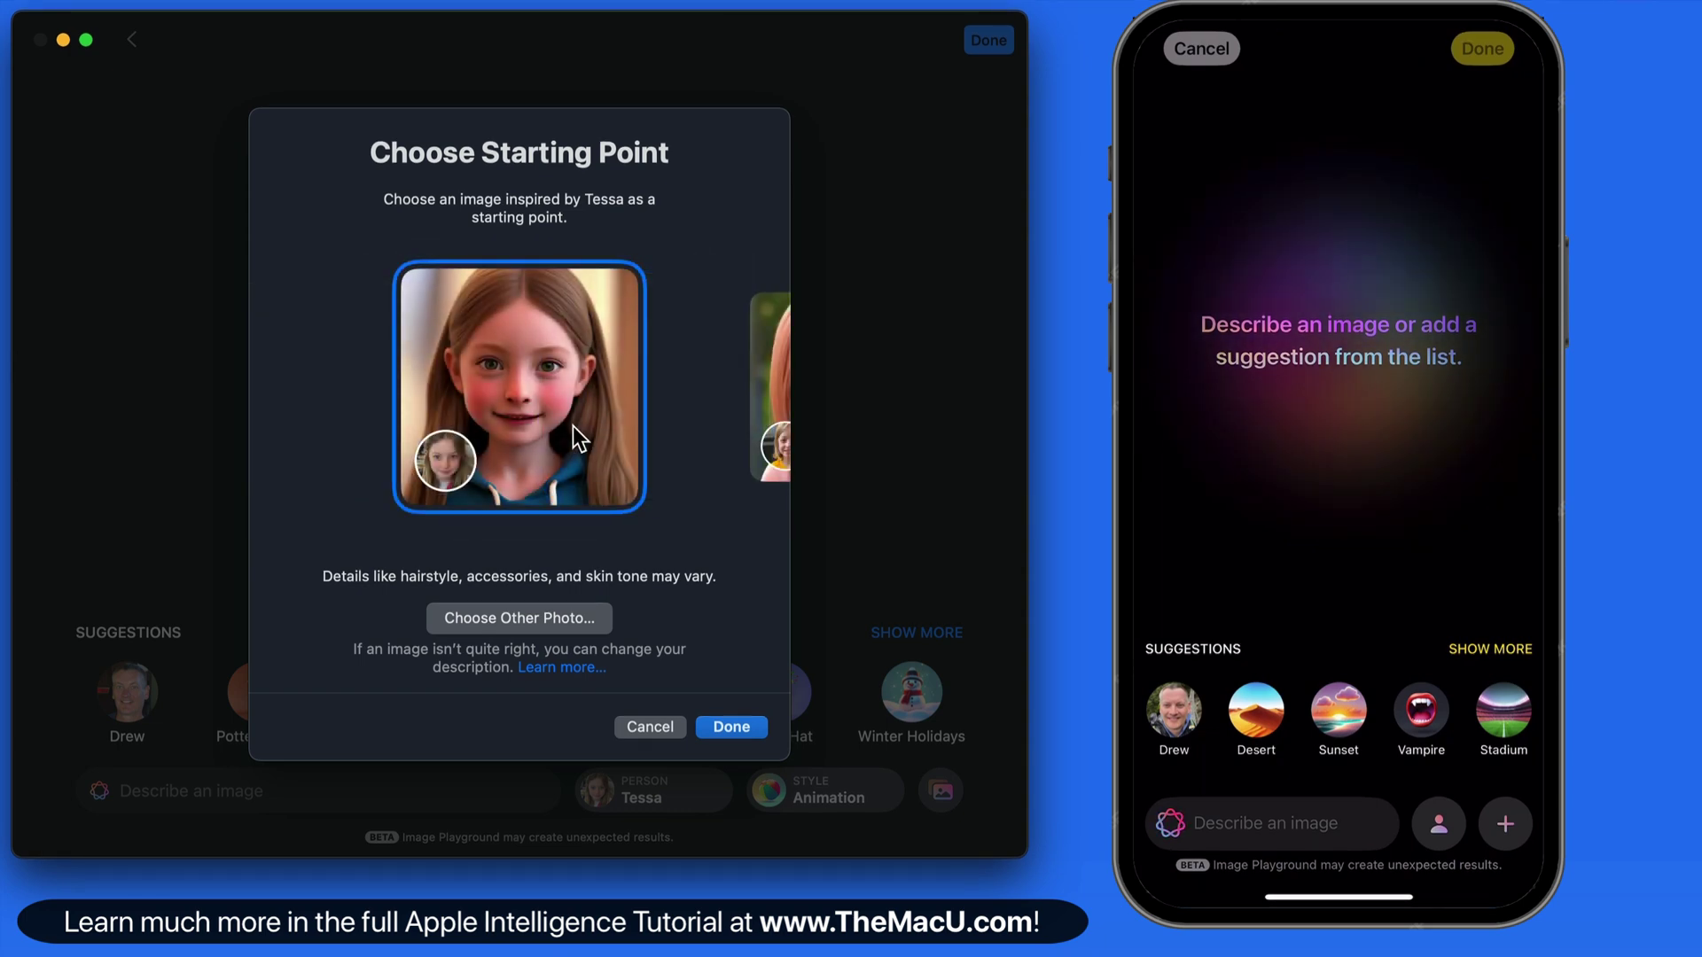
left_click(743, 729)
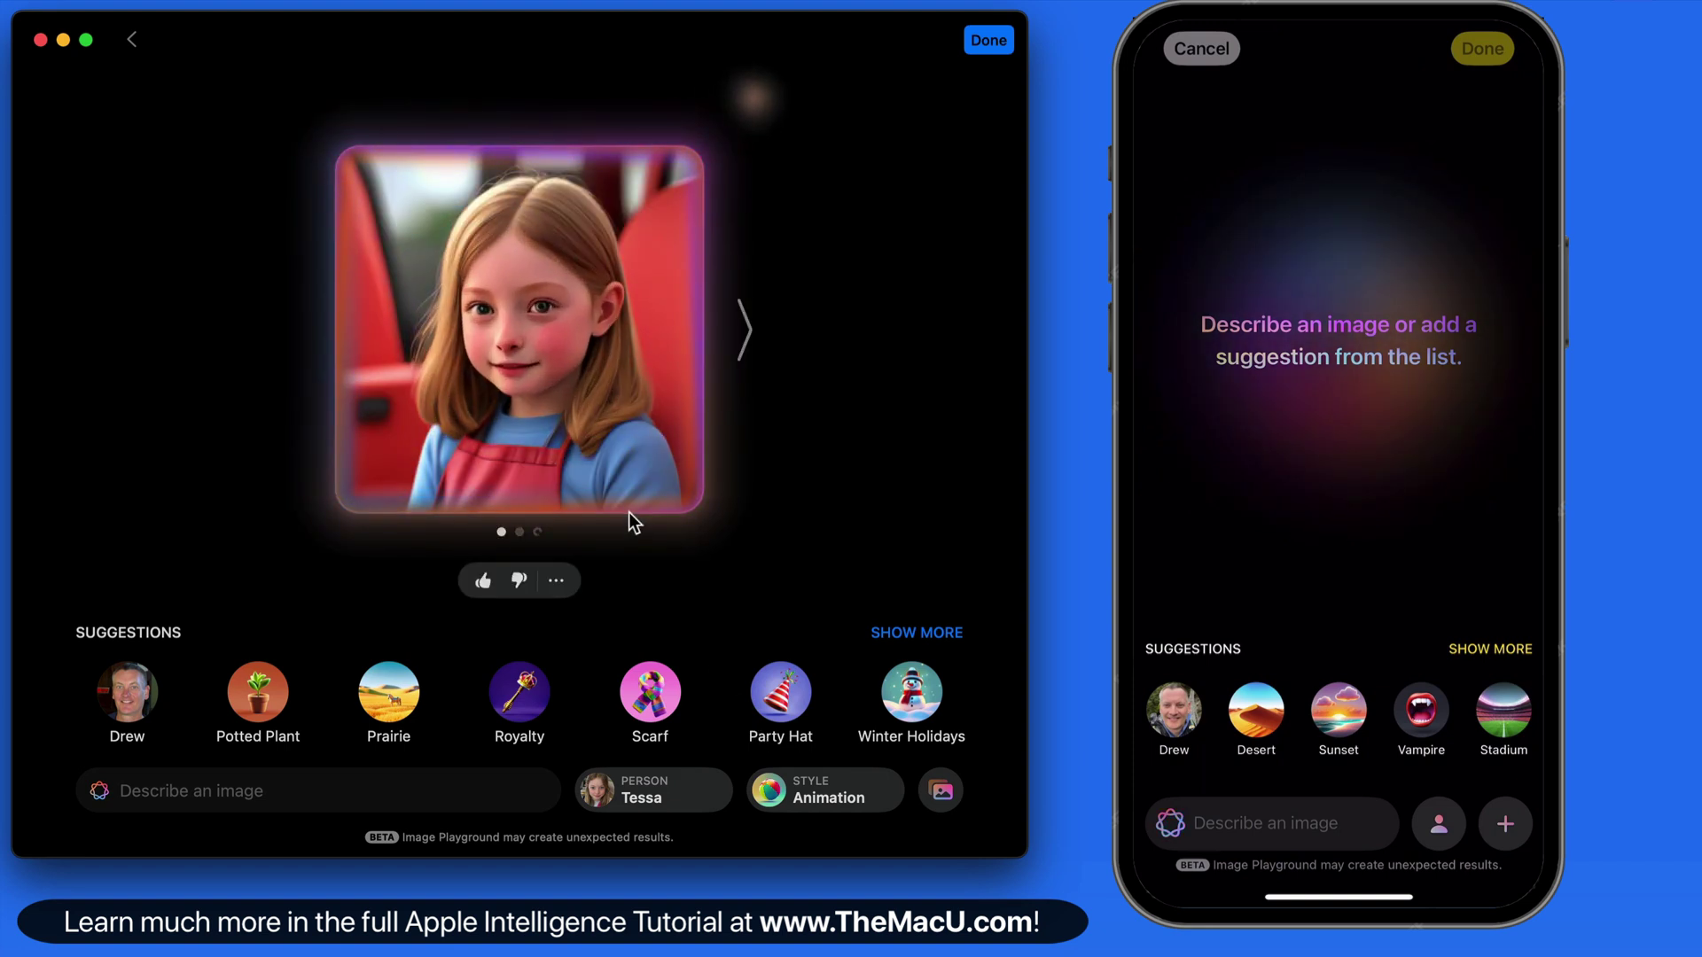
Page through the animated portraits, then switch the style to Illustration
left_click(744, 332)
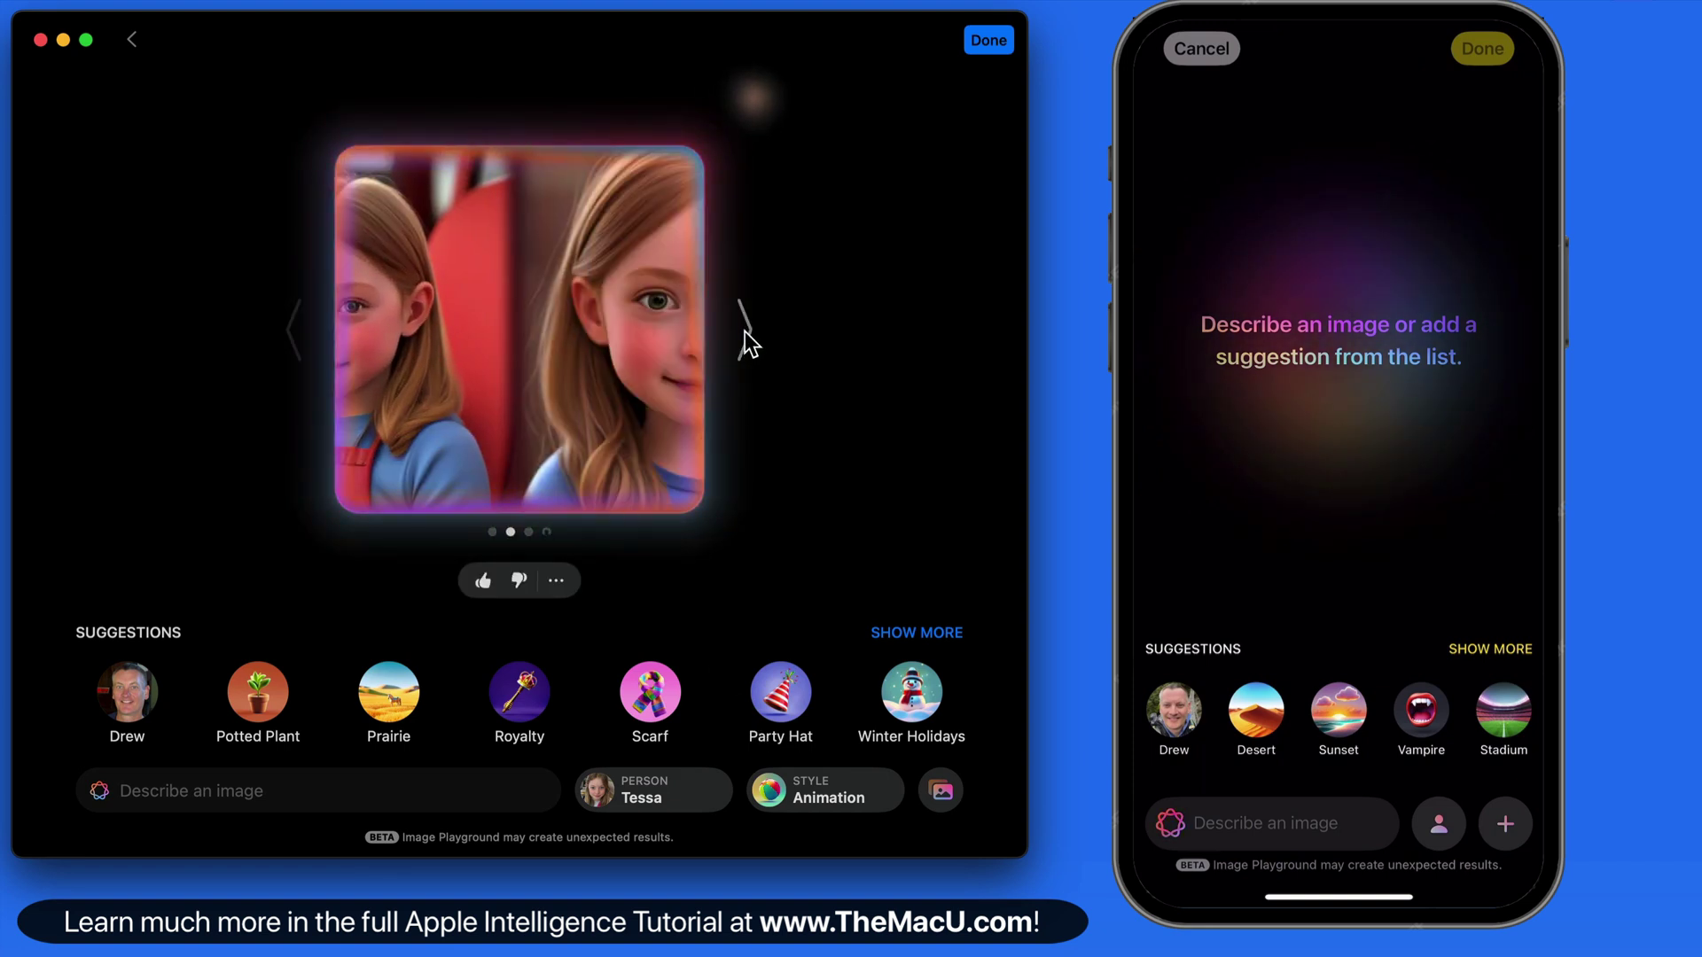
left_click(746, 332)
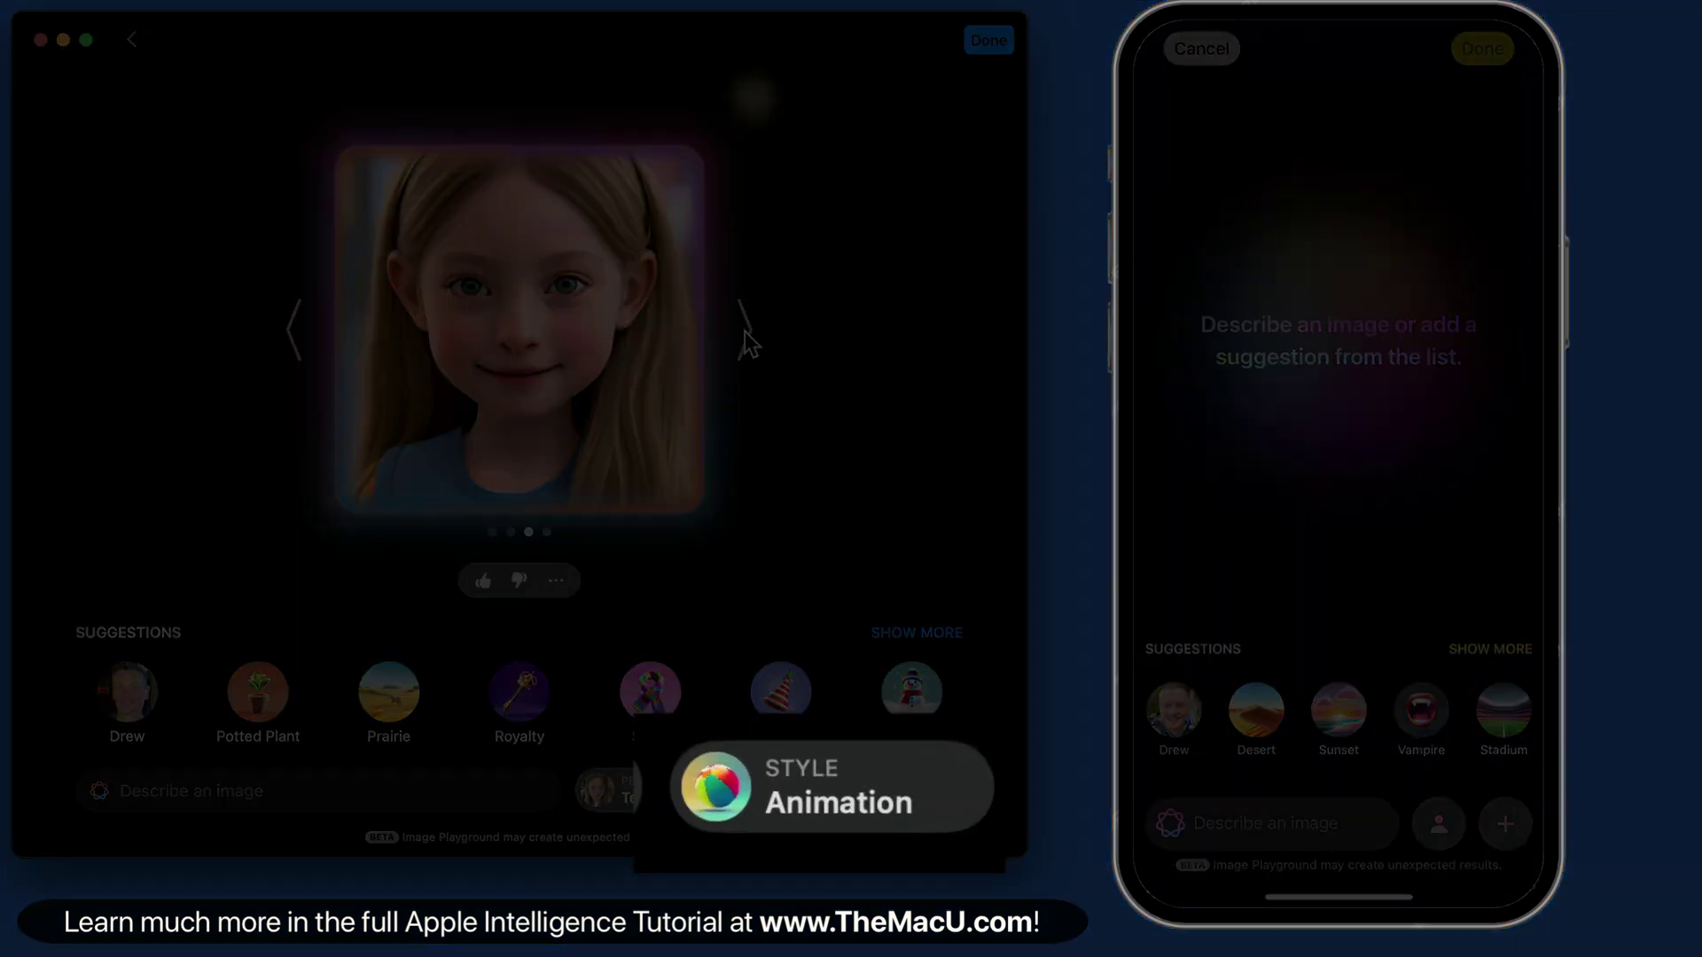
left_click(937, 791)
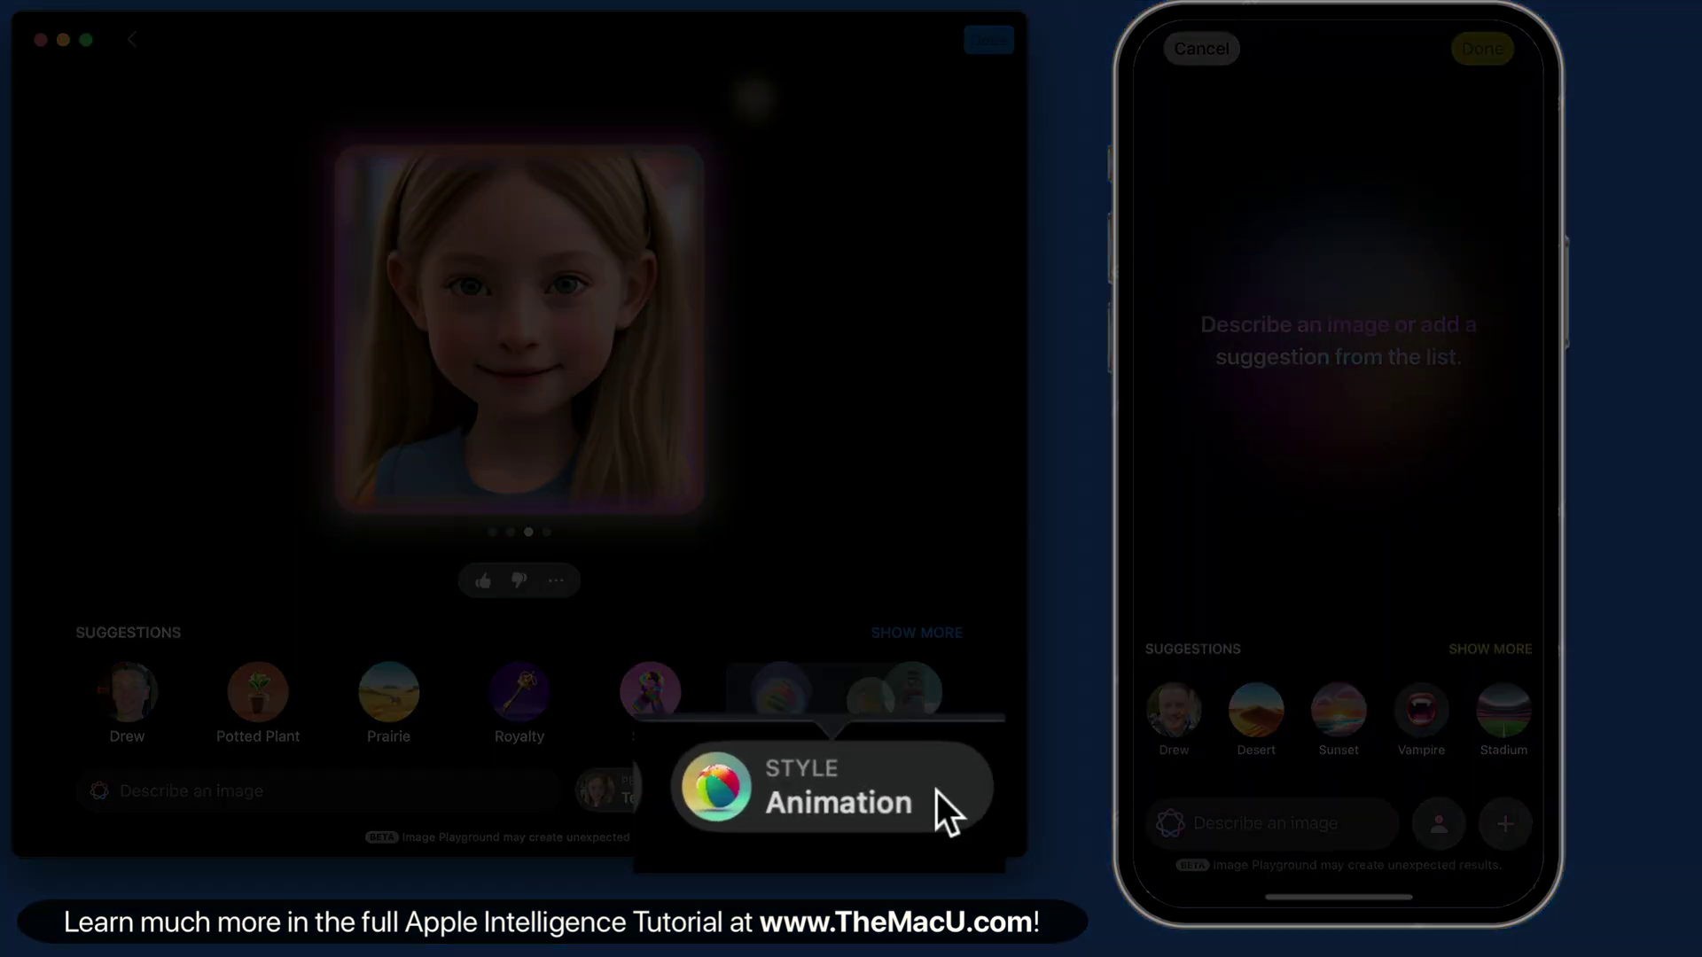
left_click(898, 671)
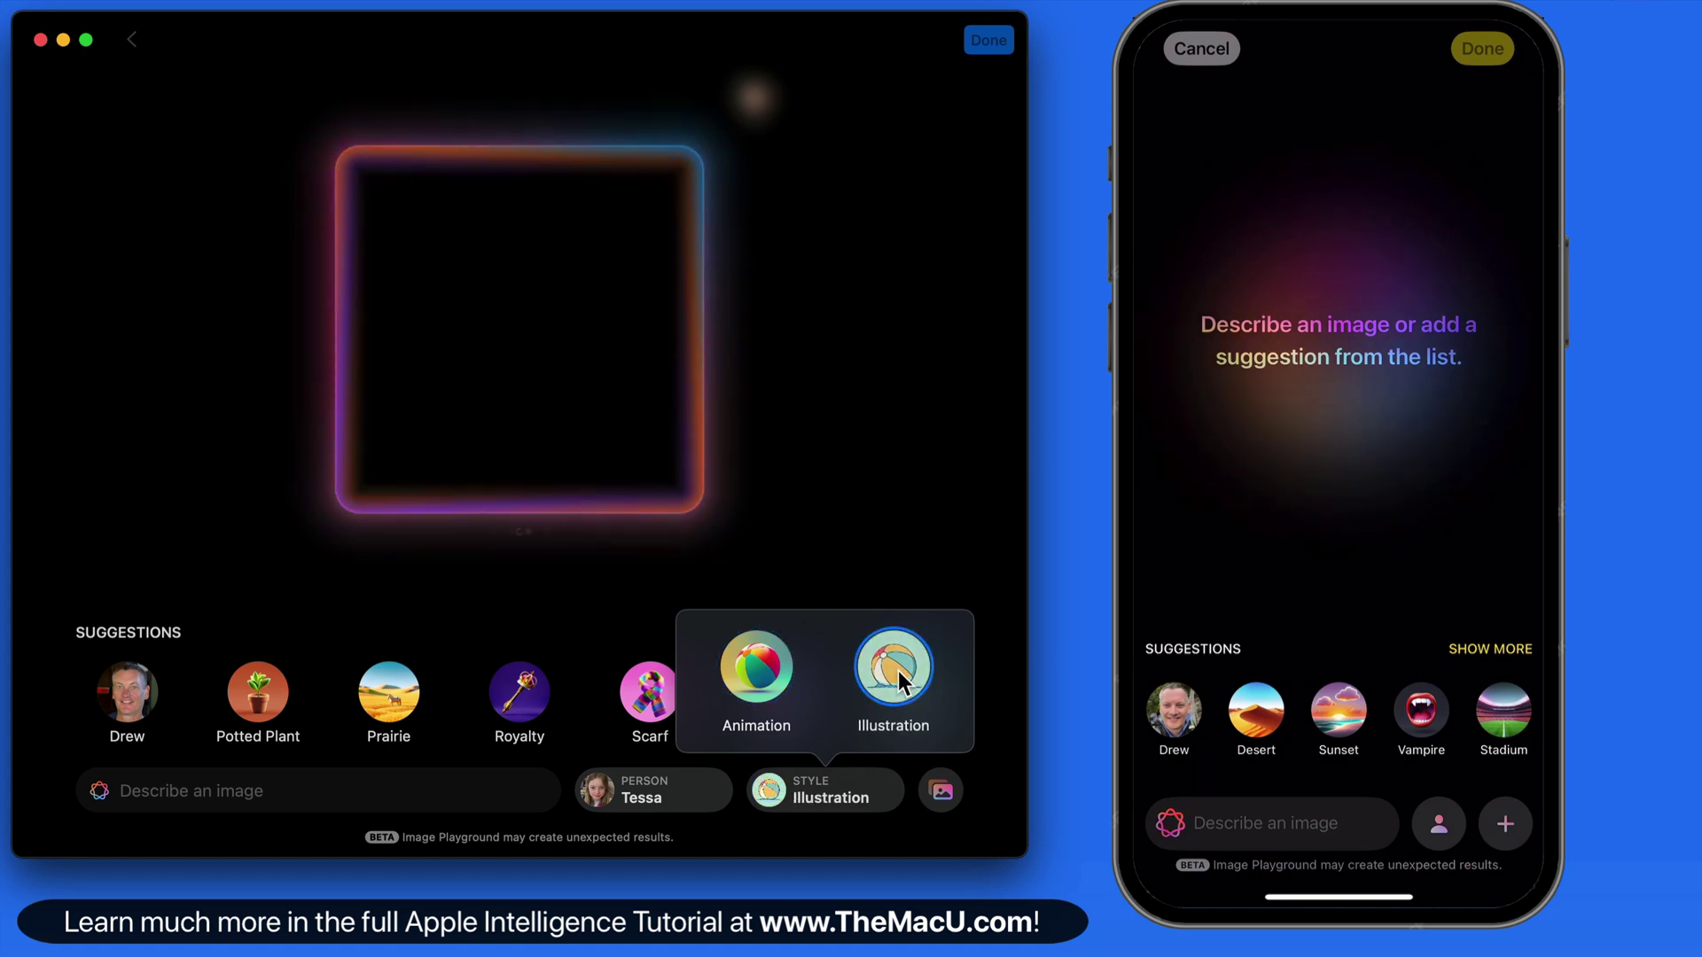
left_click(807, 400)
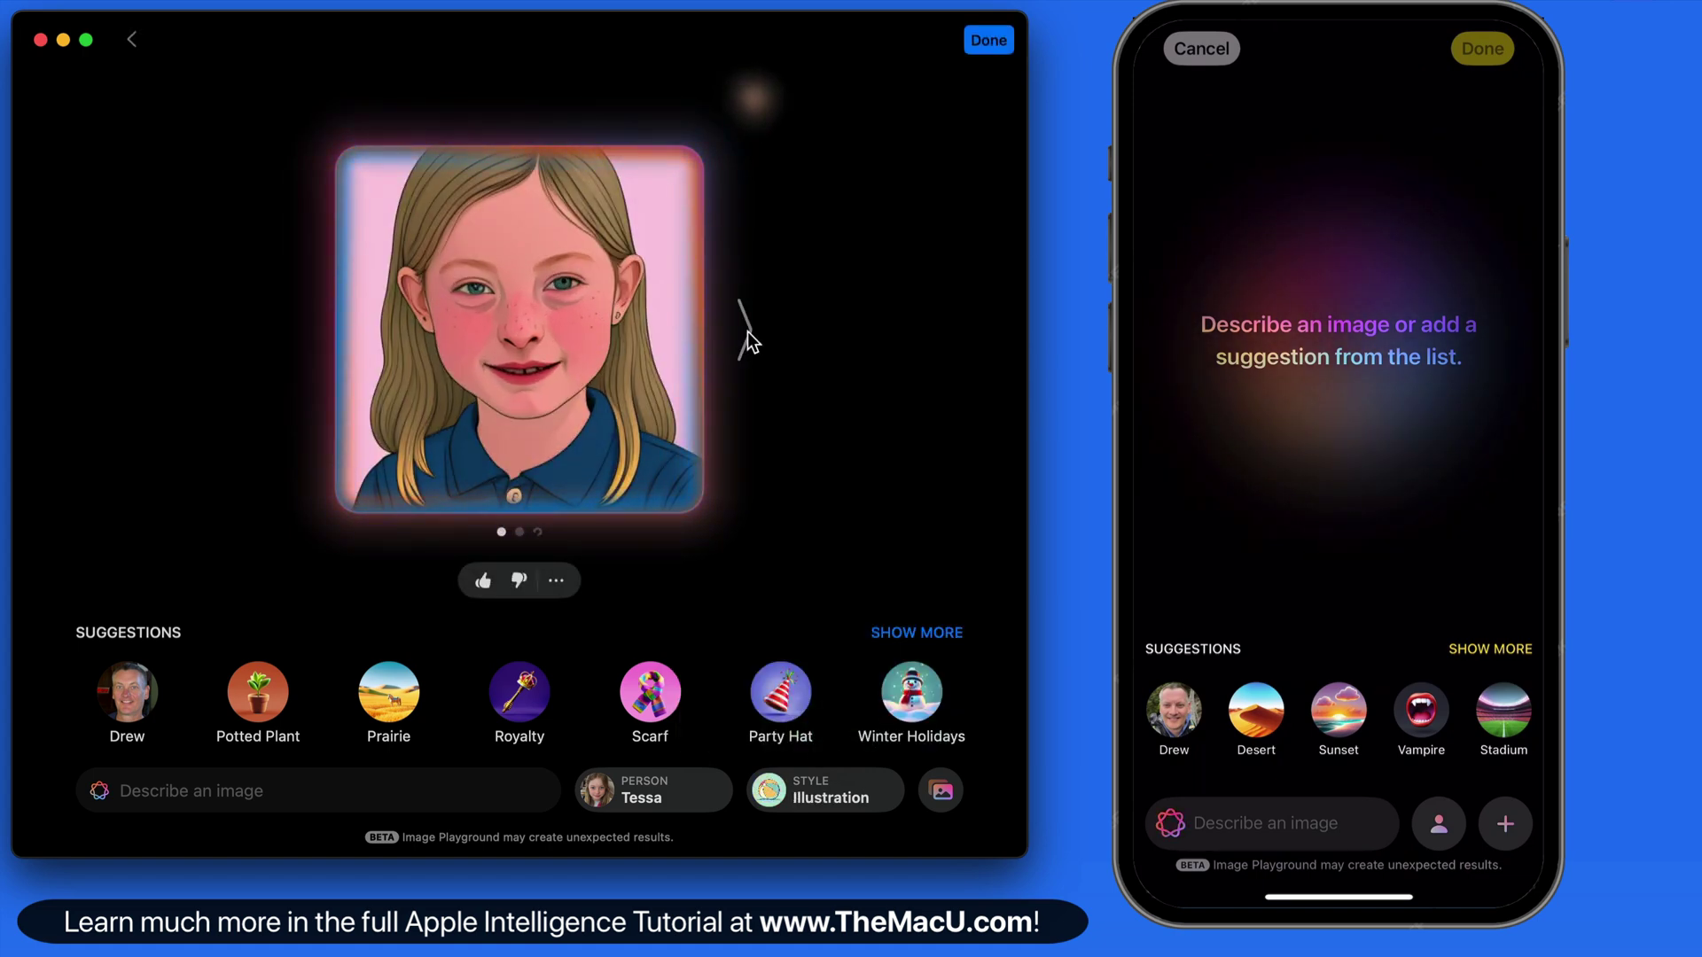
Preview four Illustration versions, then set the style back to Animation
left_click(746, 332)
left_click(748, 332)
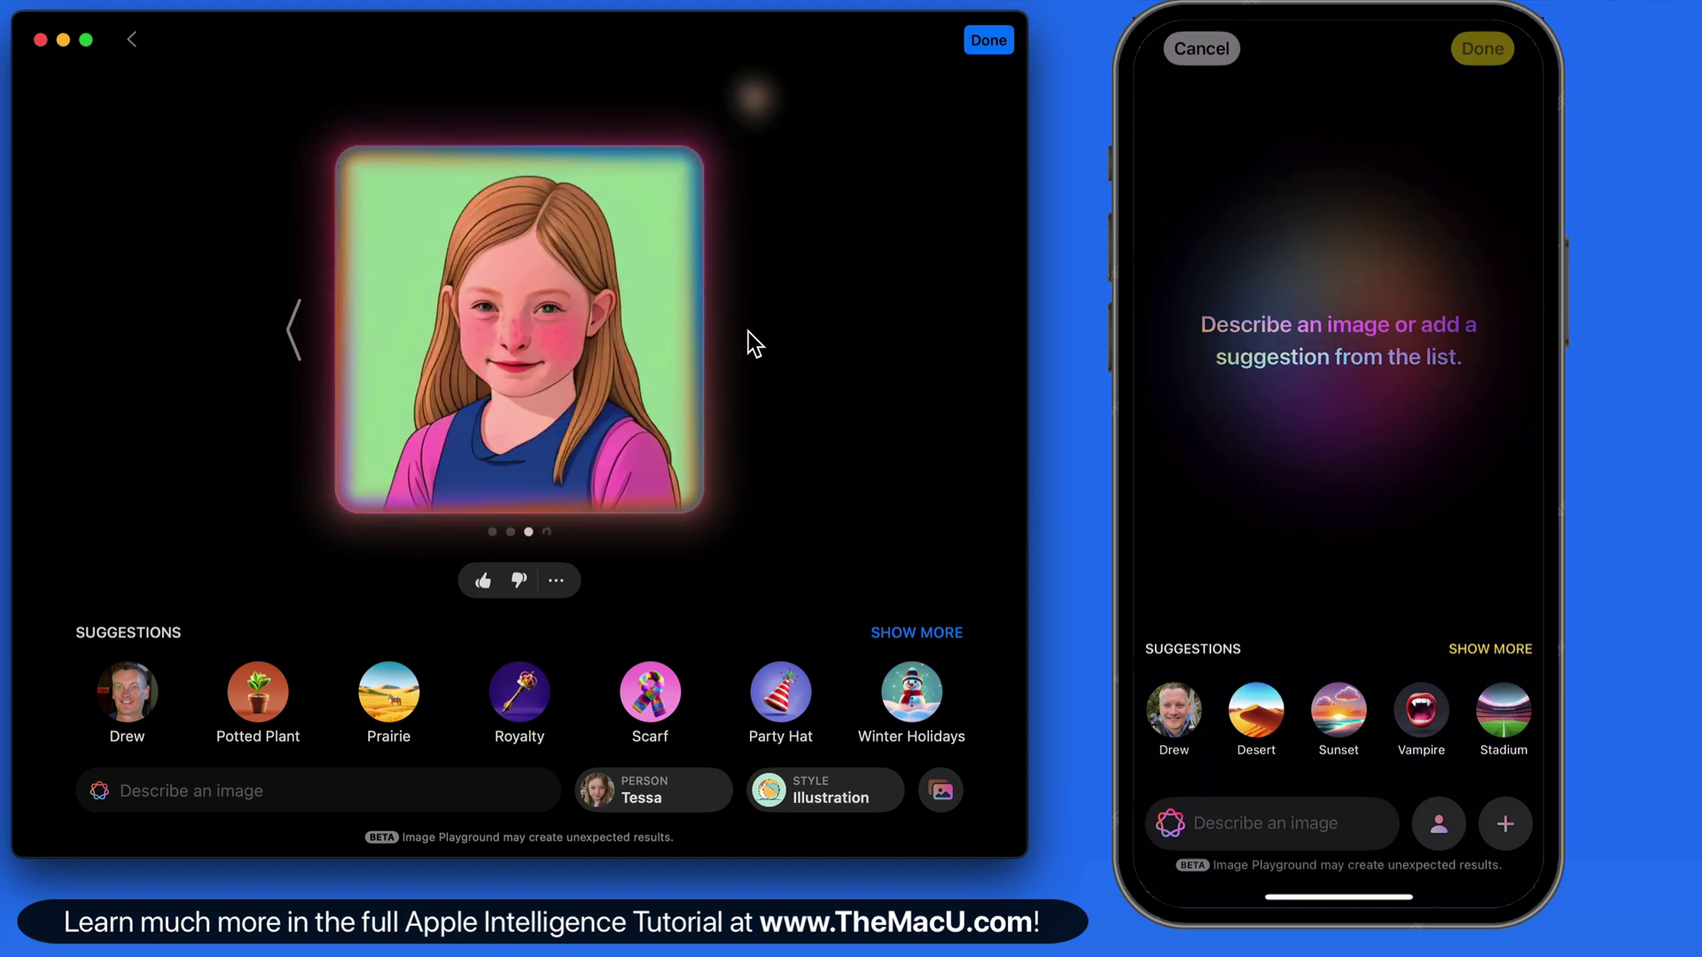
left_click(737, 334)
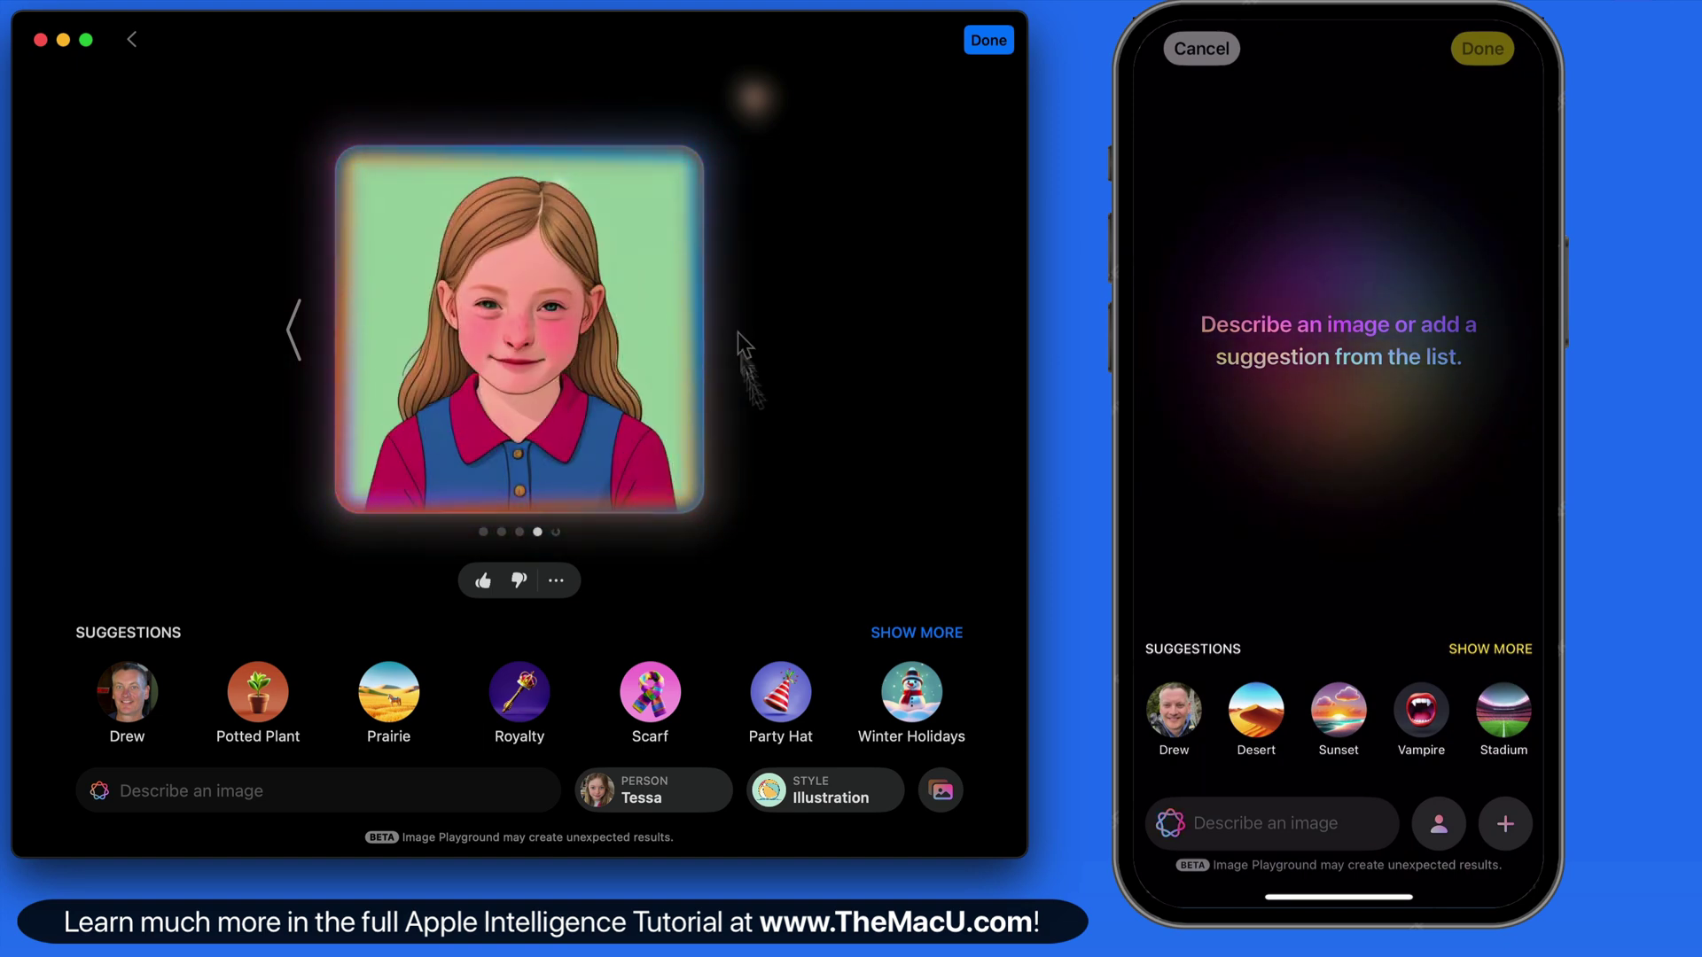
left_click(832, 802)
left_click(762, 676)
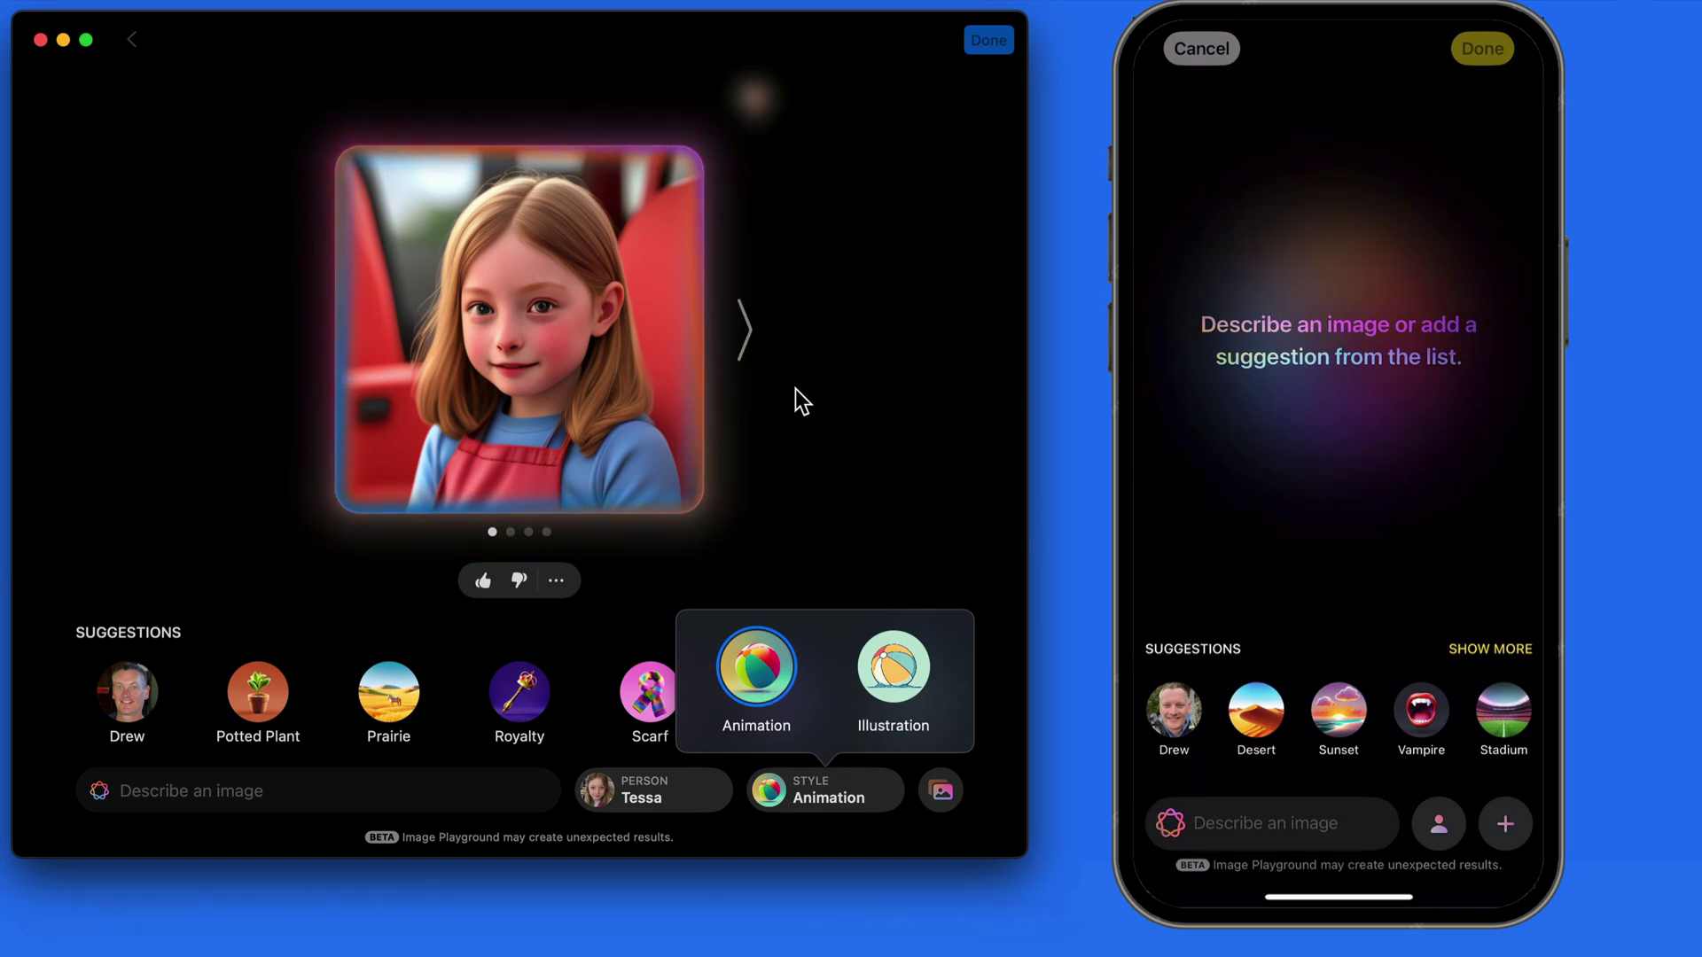
View the second animated portrait and return to the editing bubble with Tessa
left_click(745, 331)
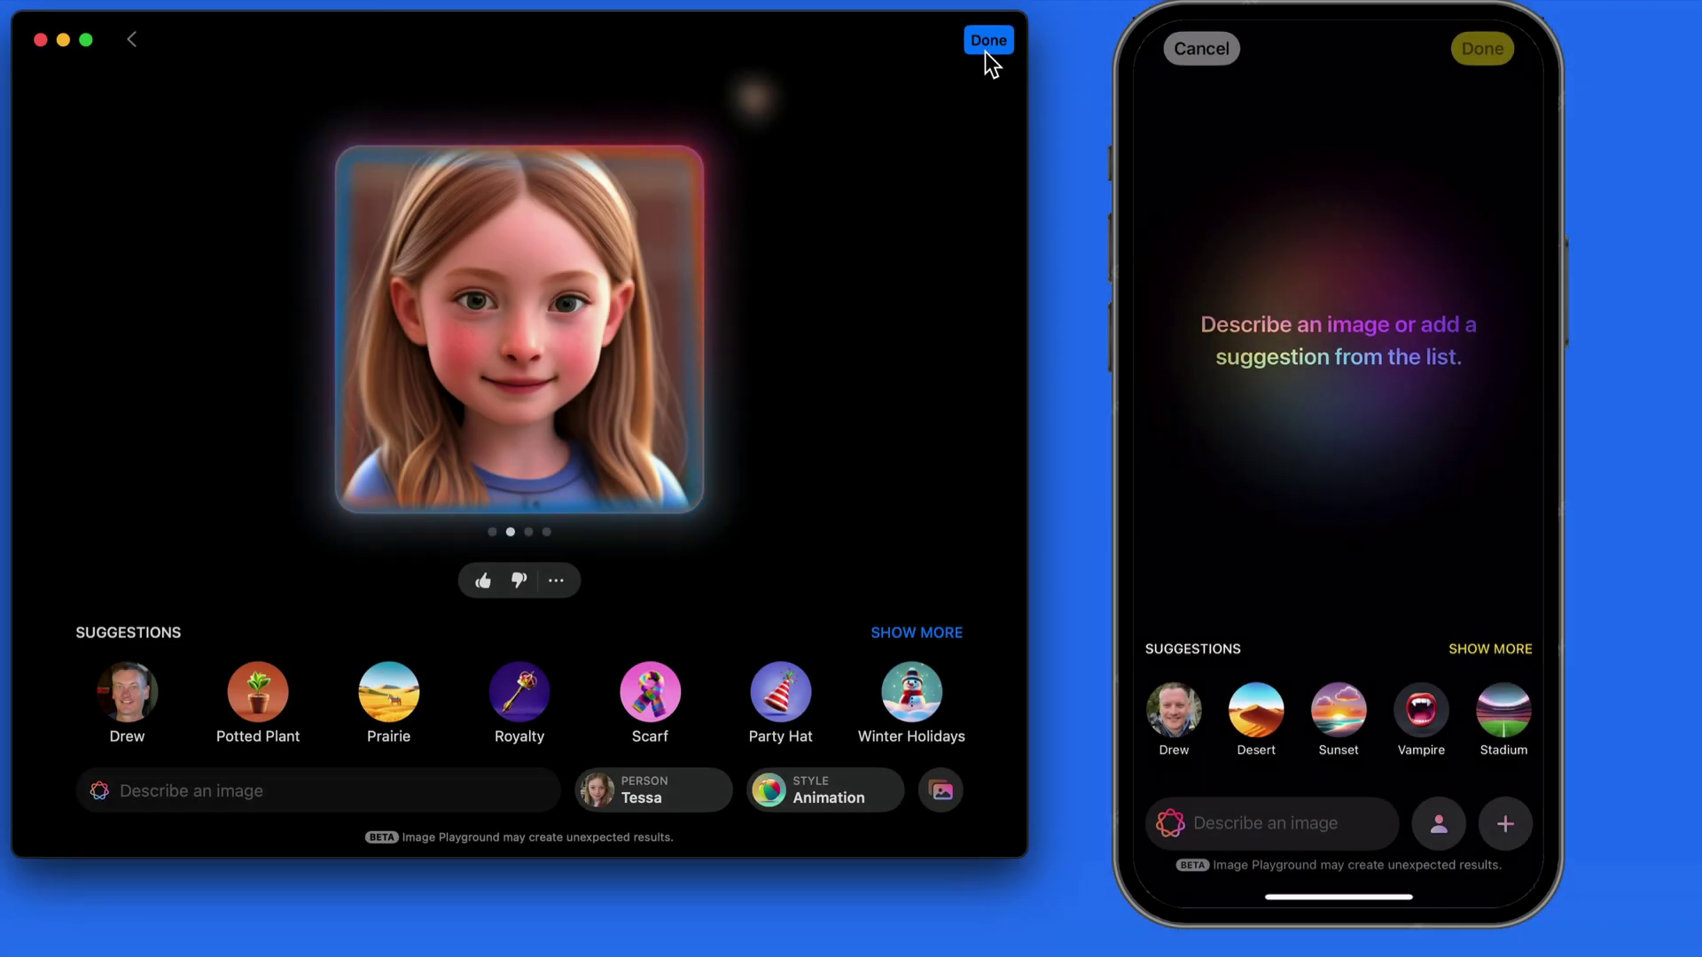
left_click(535, 346)
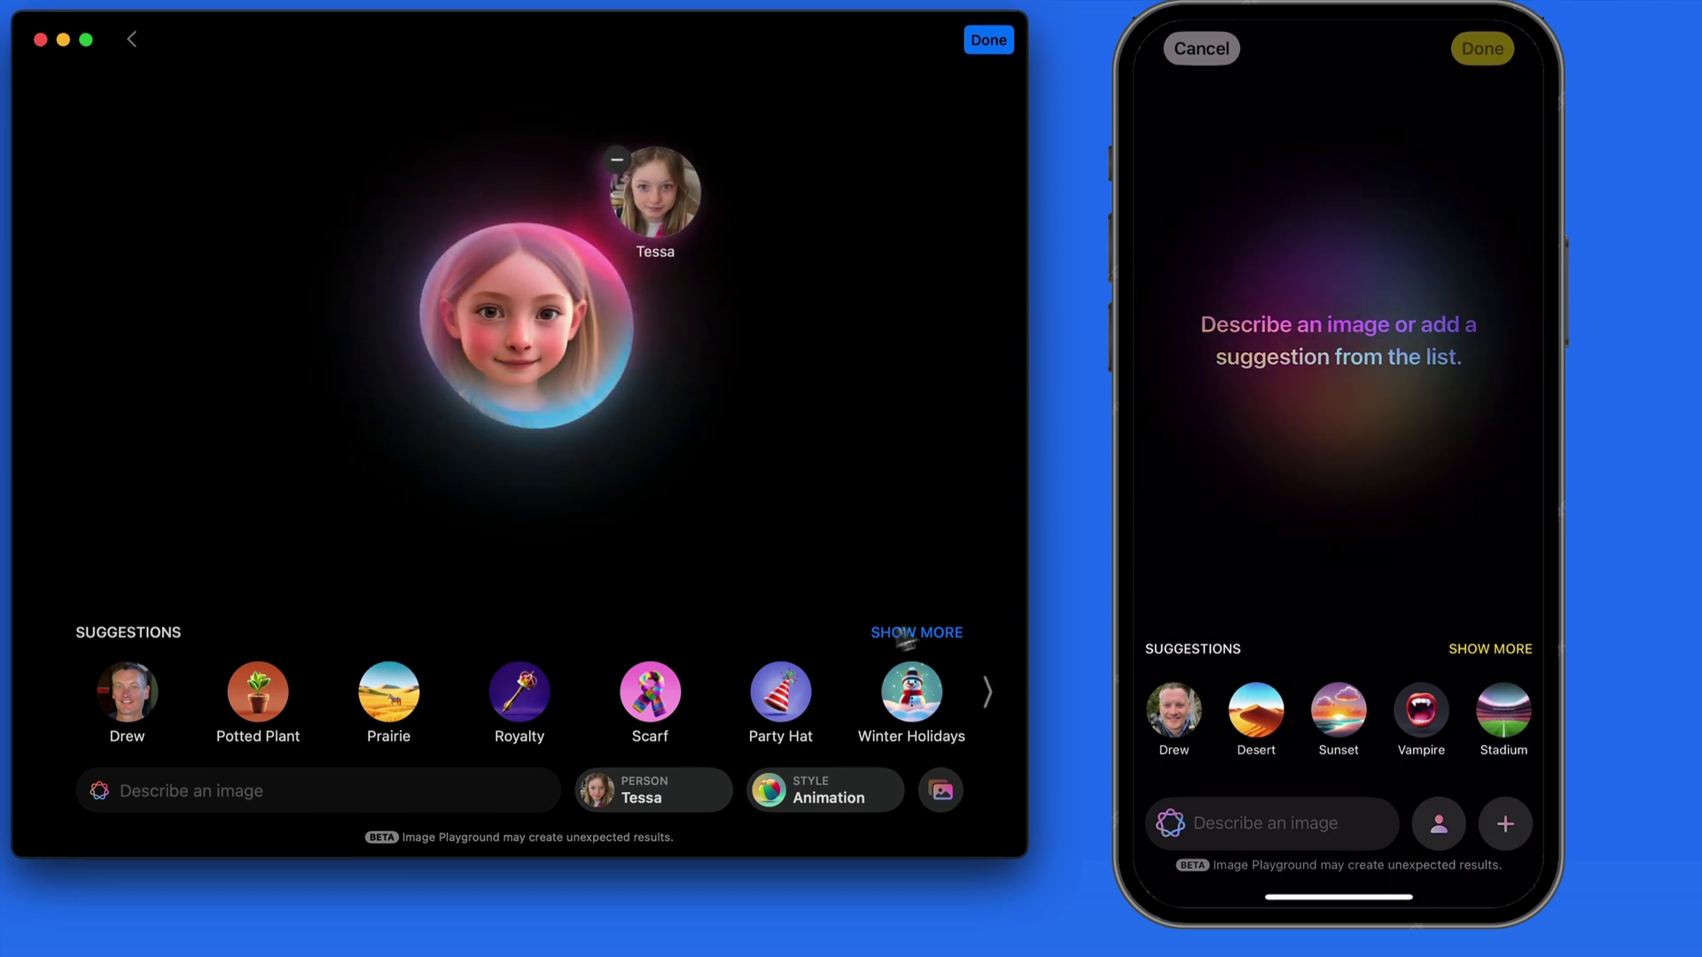
Add the Farmer and Hiker costumes to Tessa and browse three resulting images
left_click(931, 628)
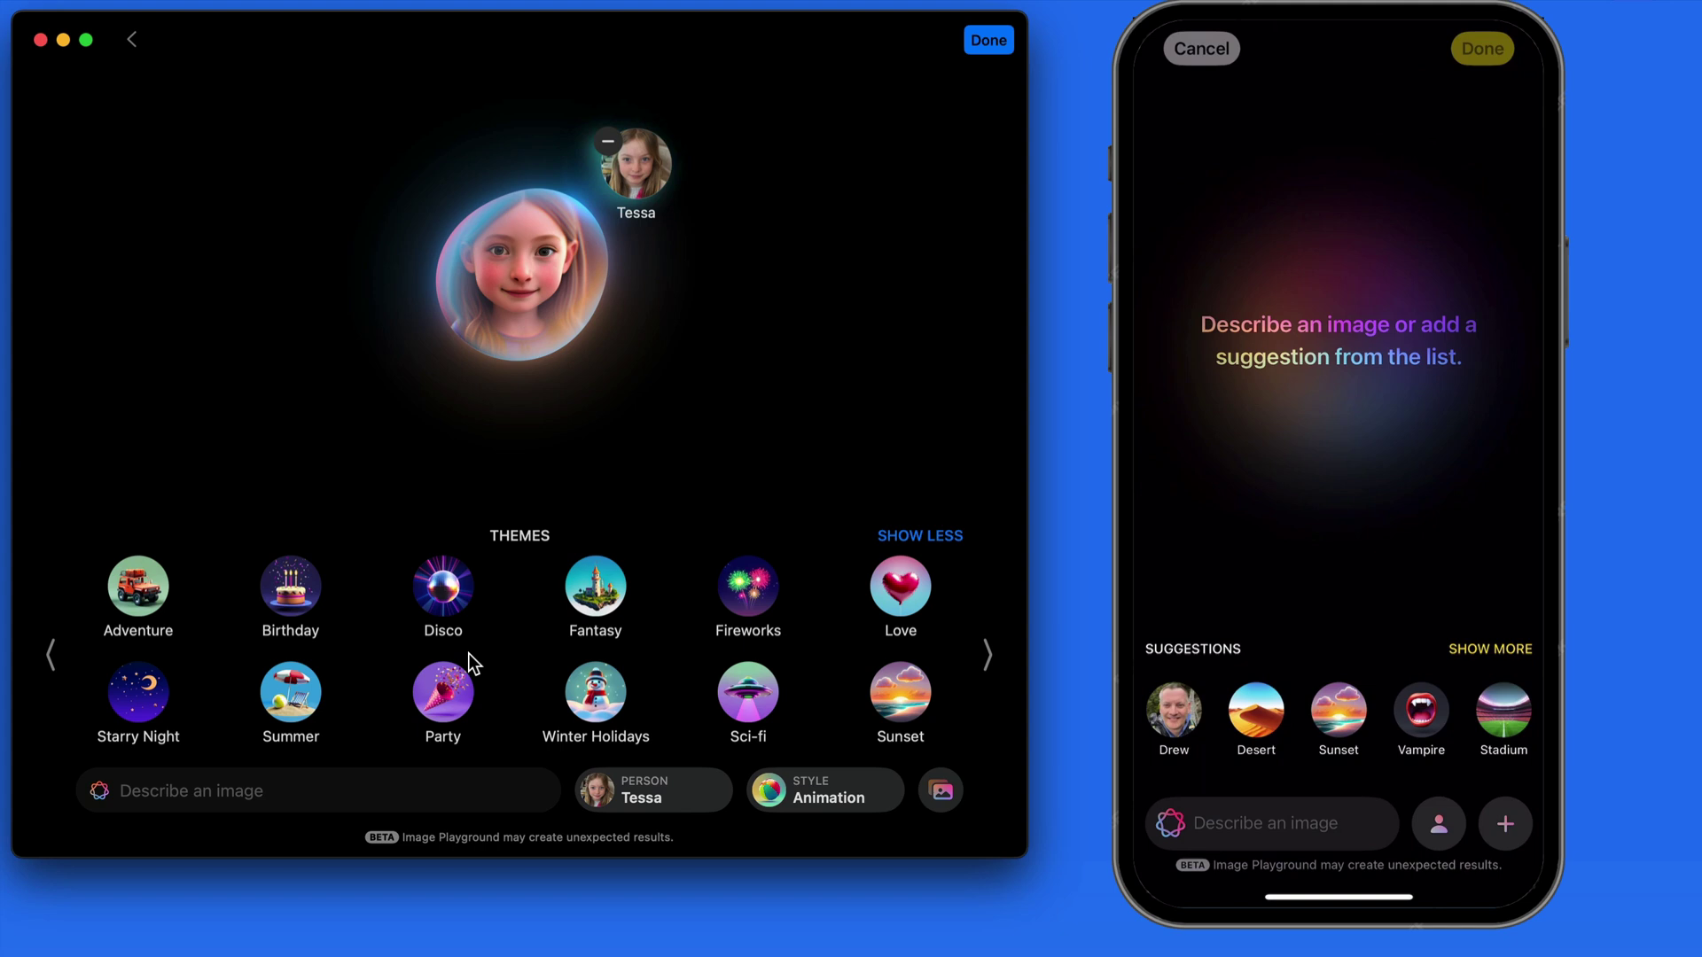
left_click(983, 655)
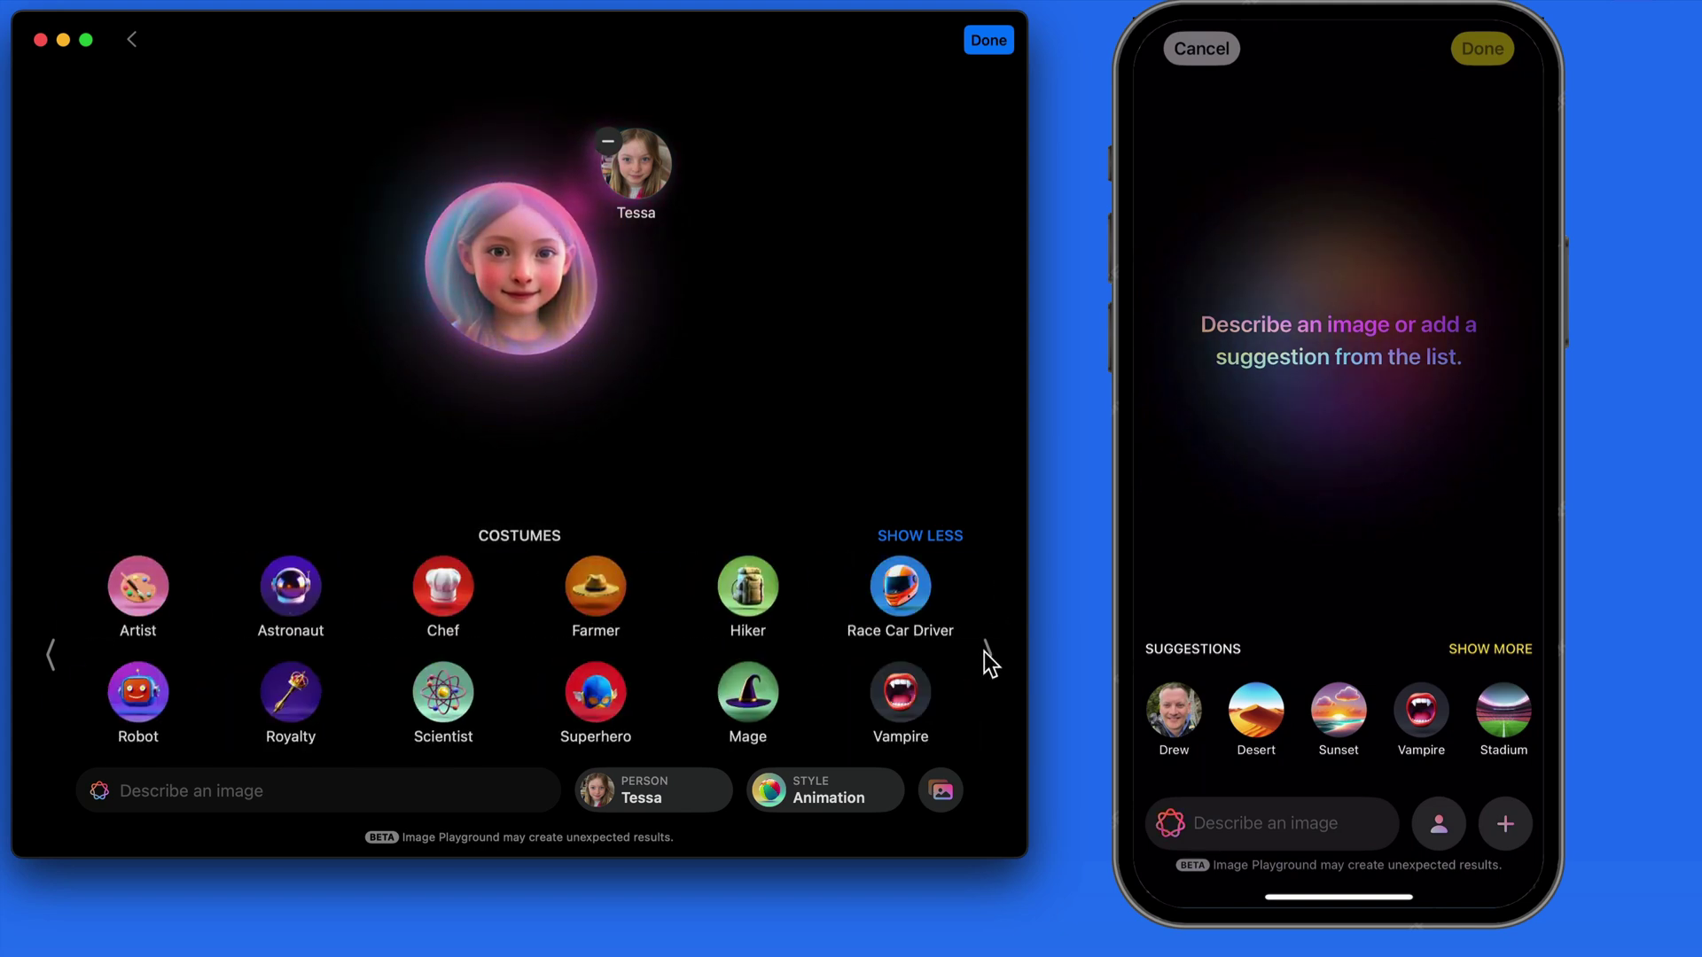
left_click(593, 595)
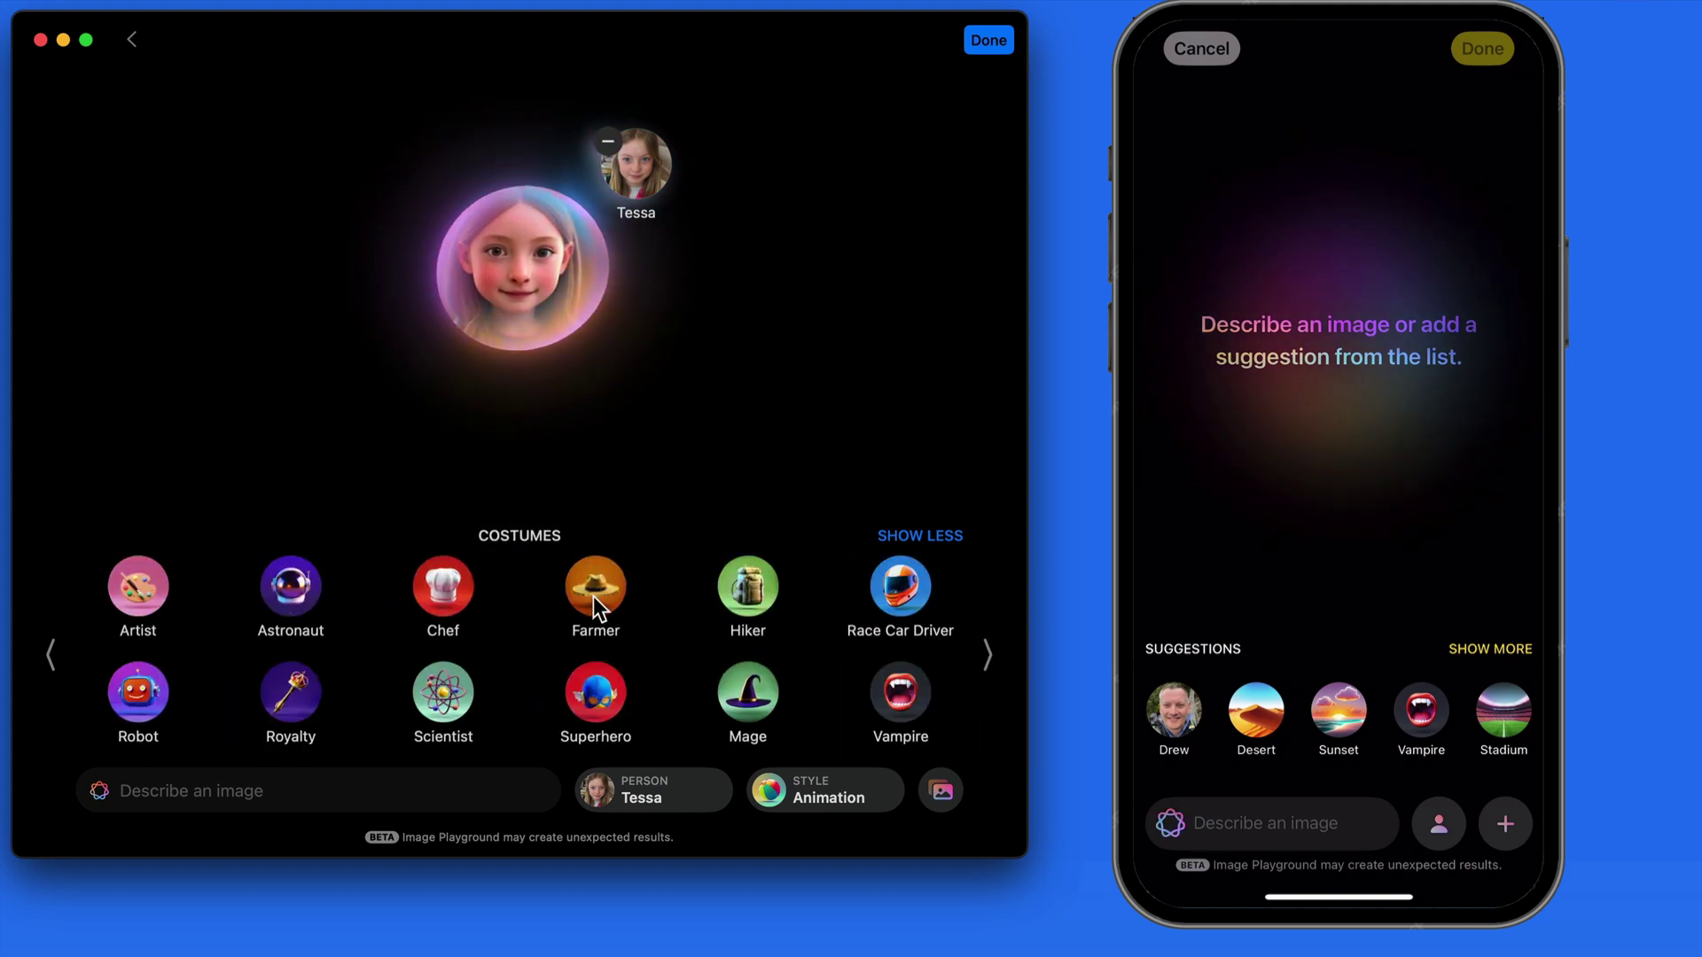
left_click(760, 598)
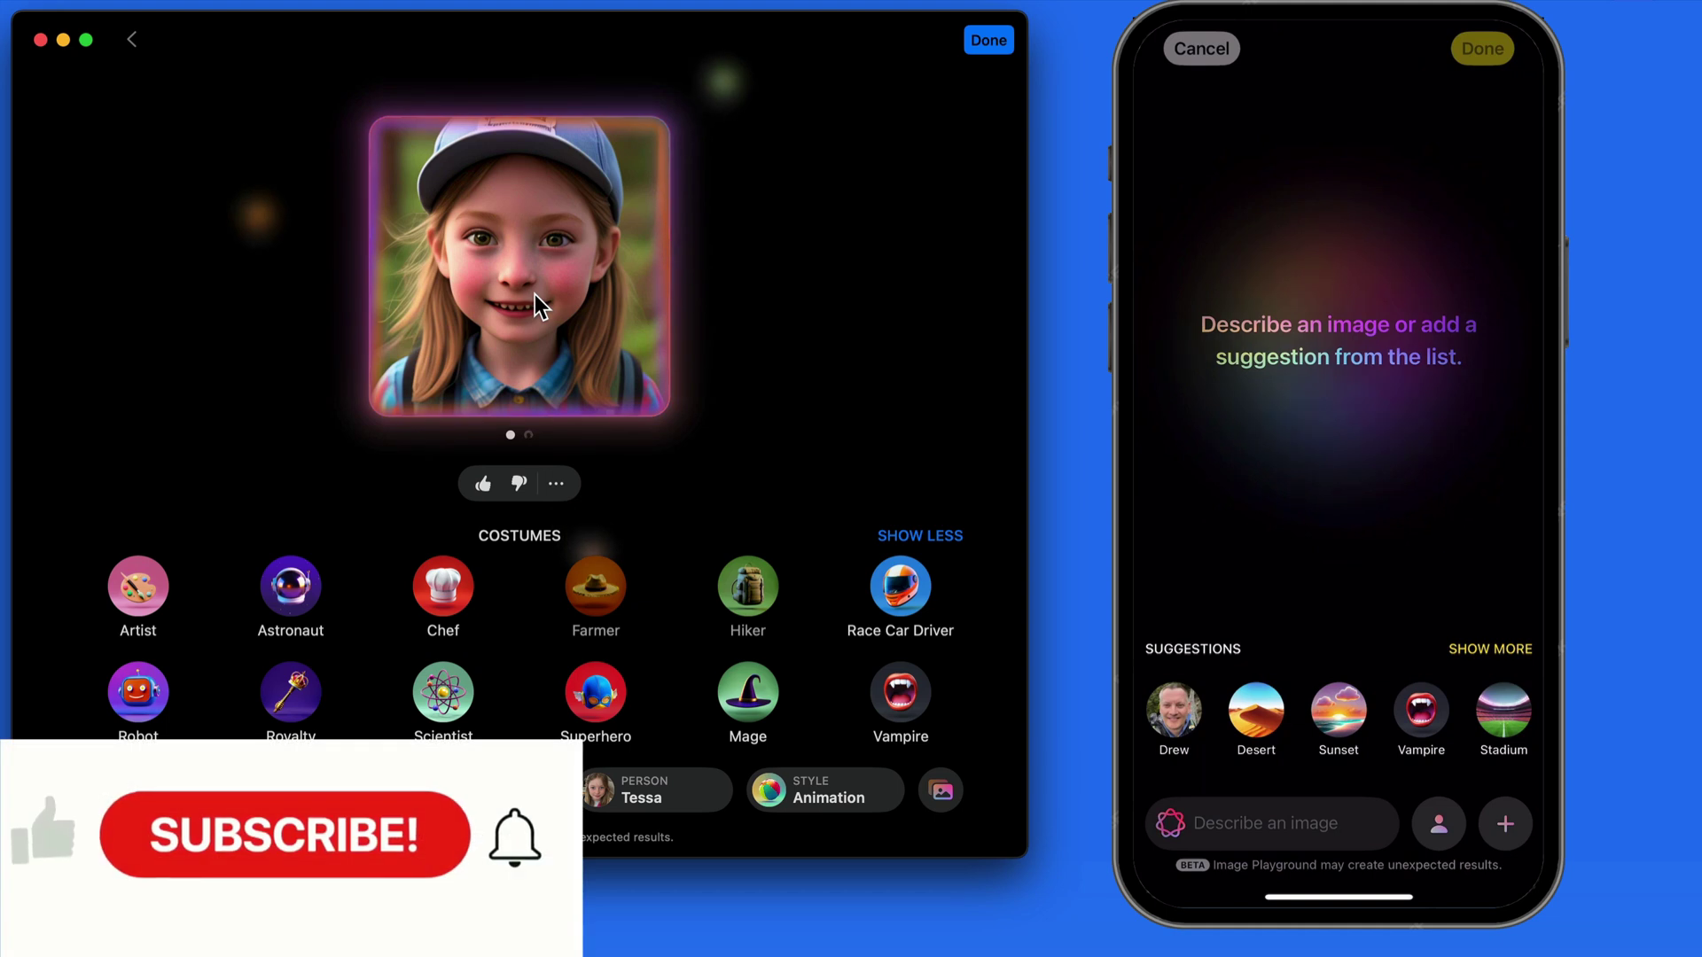
left_click(712, 267)
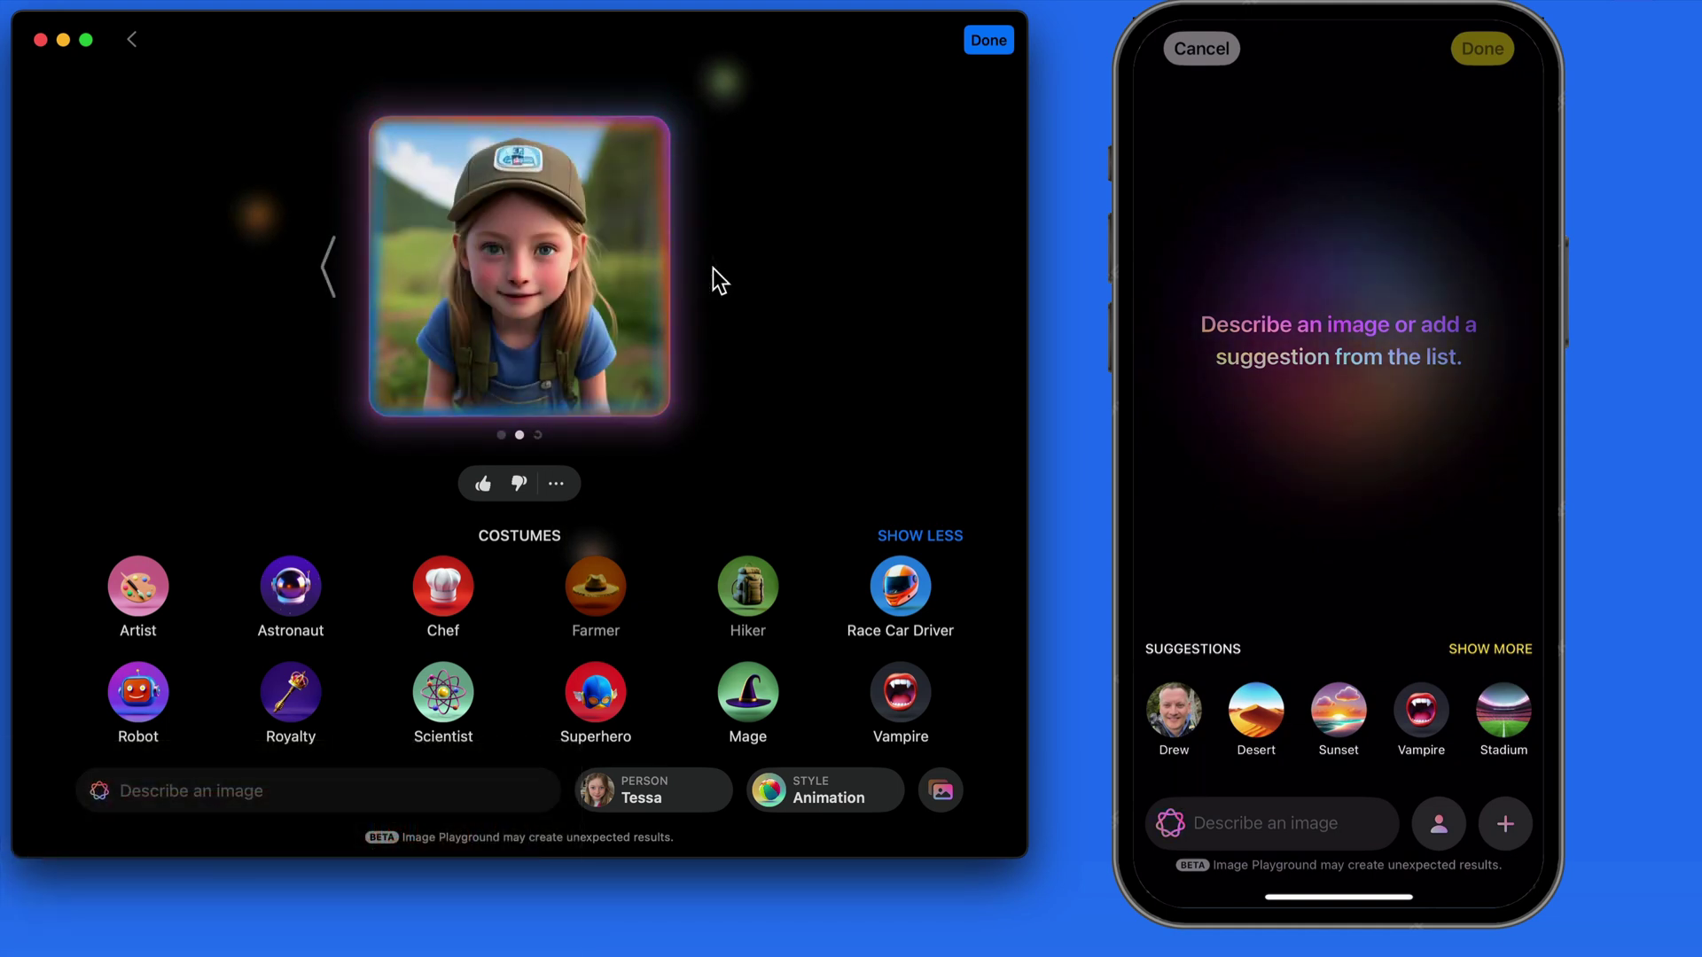
left_click(713, 267)
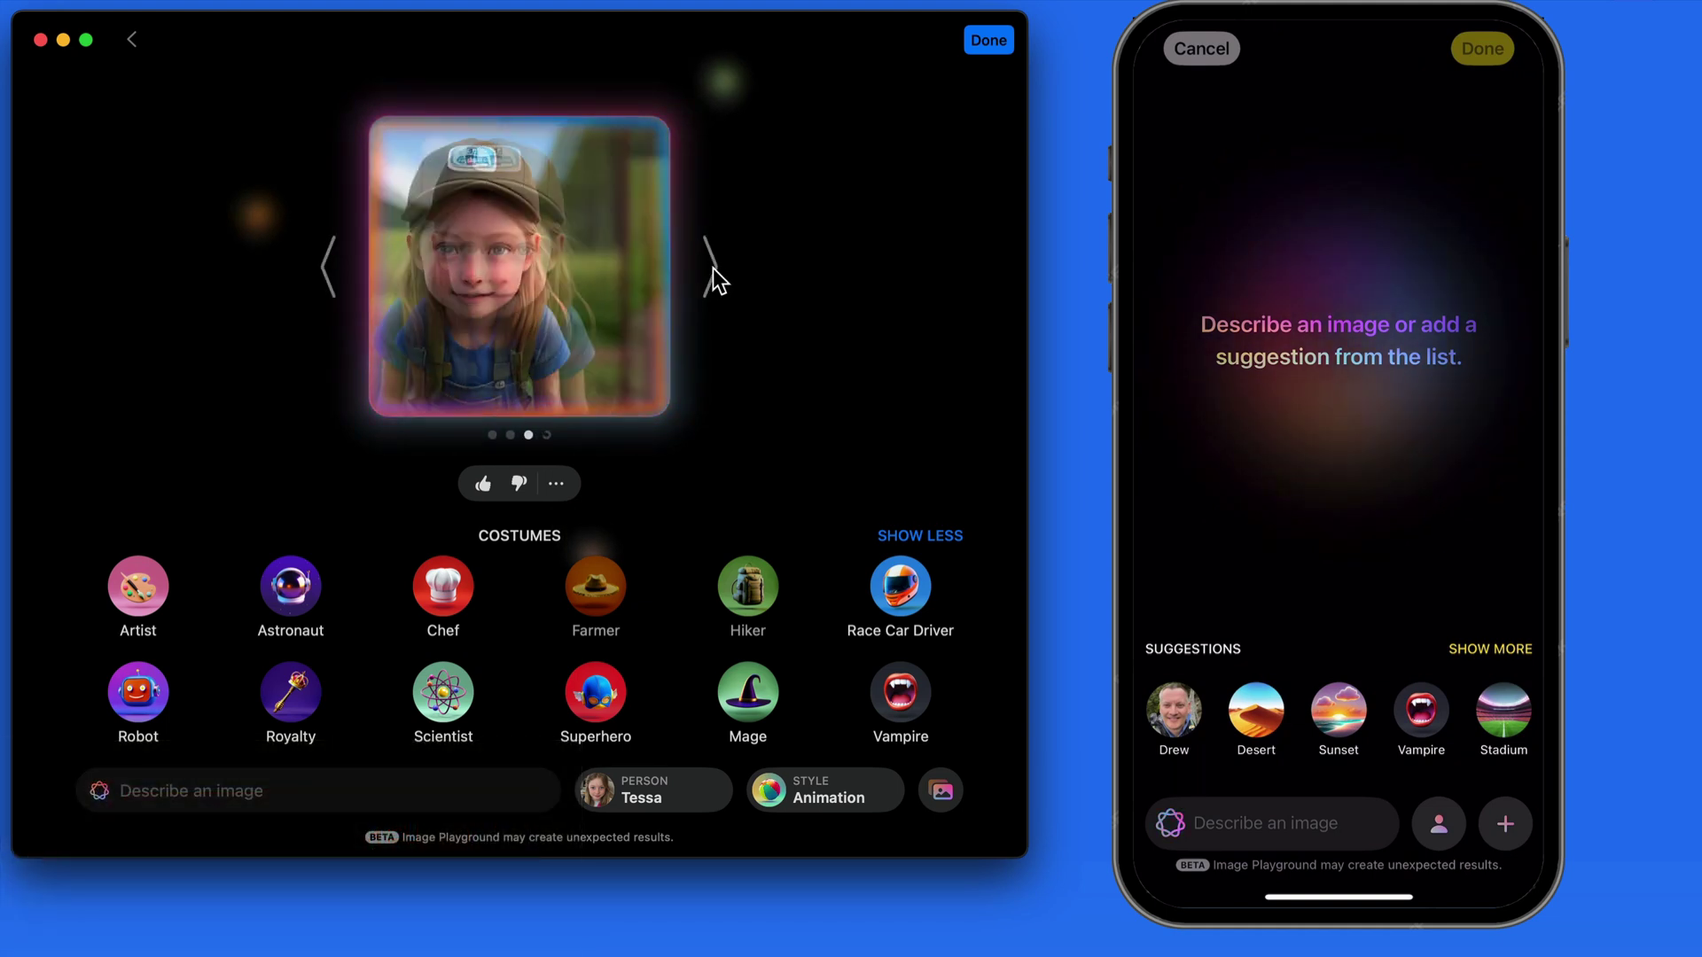
Remove the Farmer costume, add Sunset and Fireworks themes, and browse the new images
left_click(556, 285)
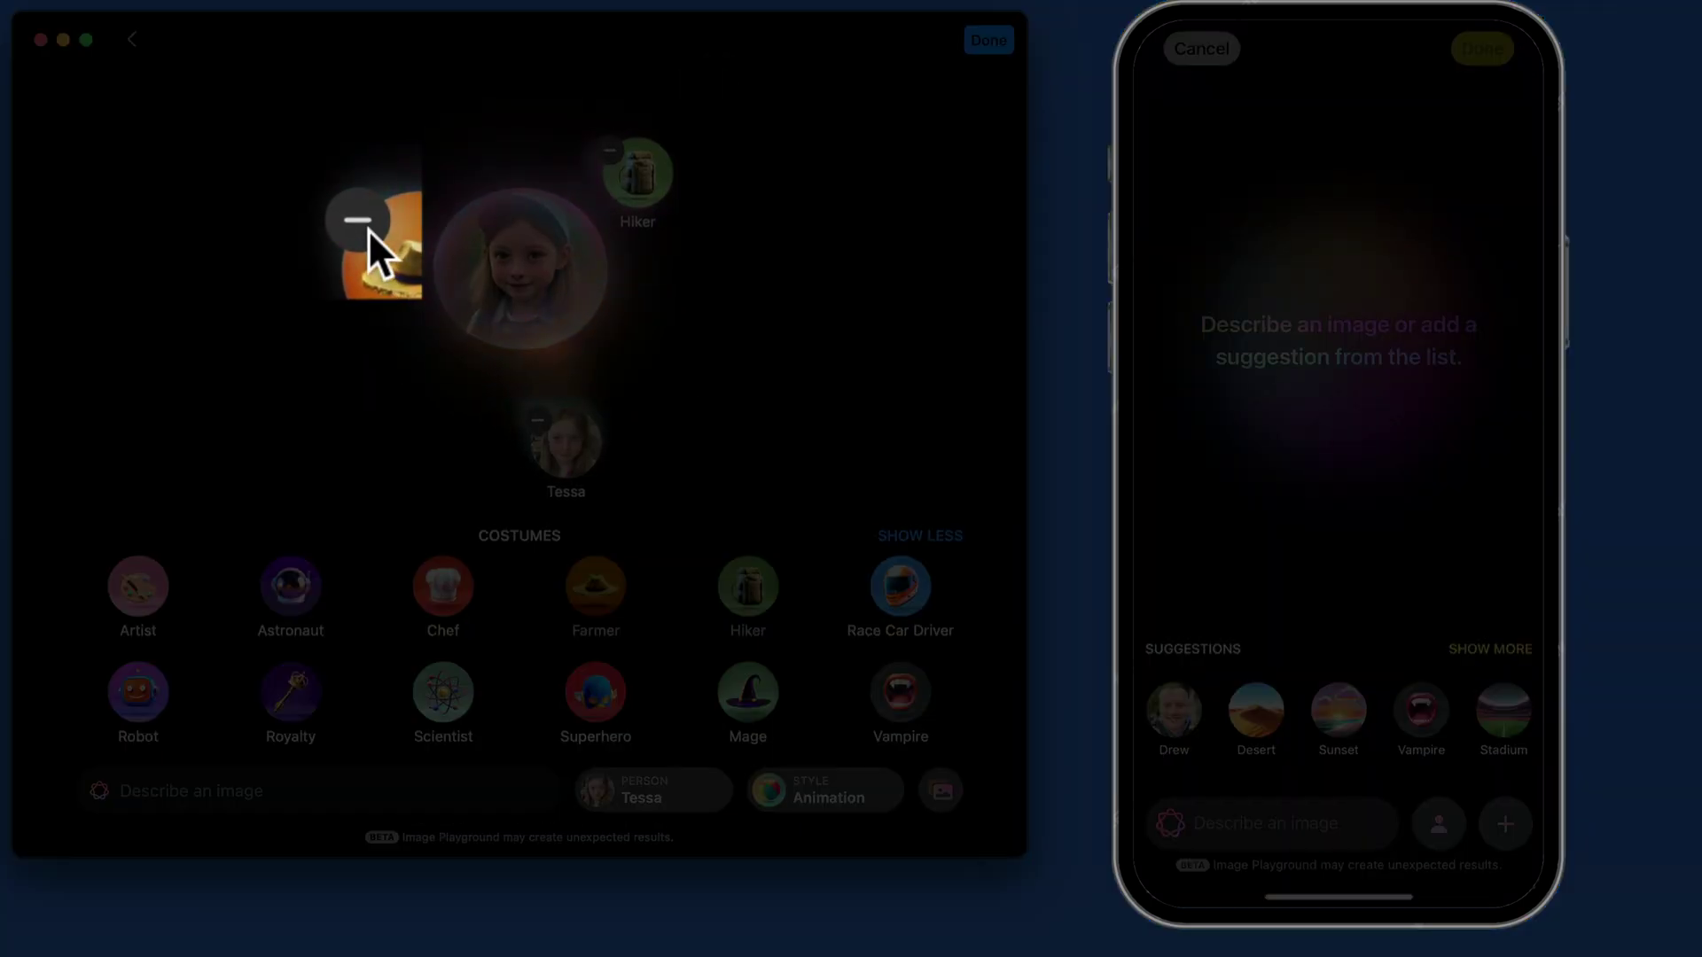
left_click(358, 222)
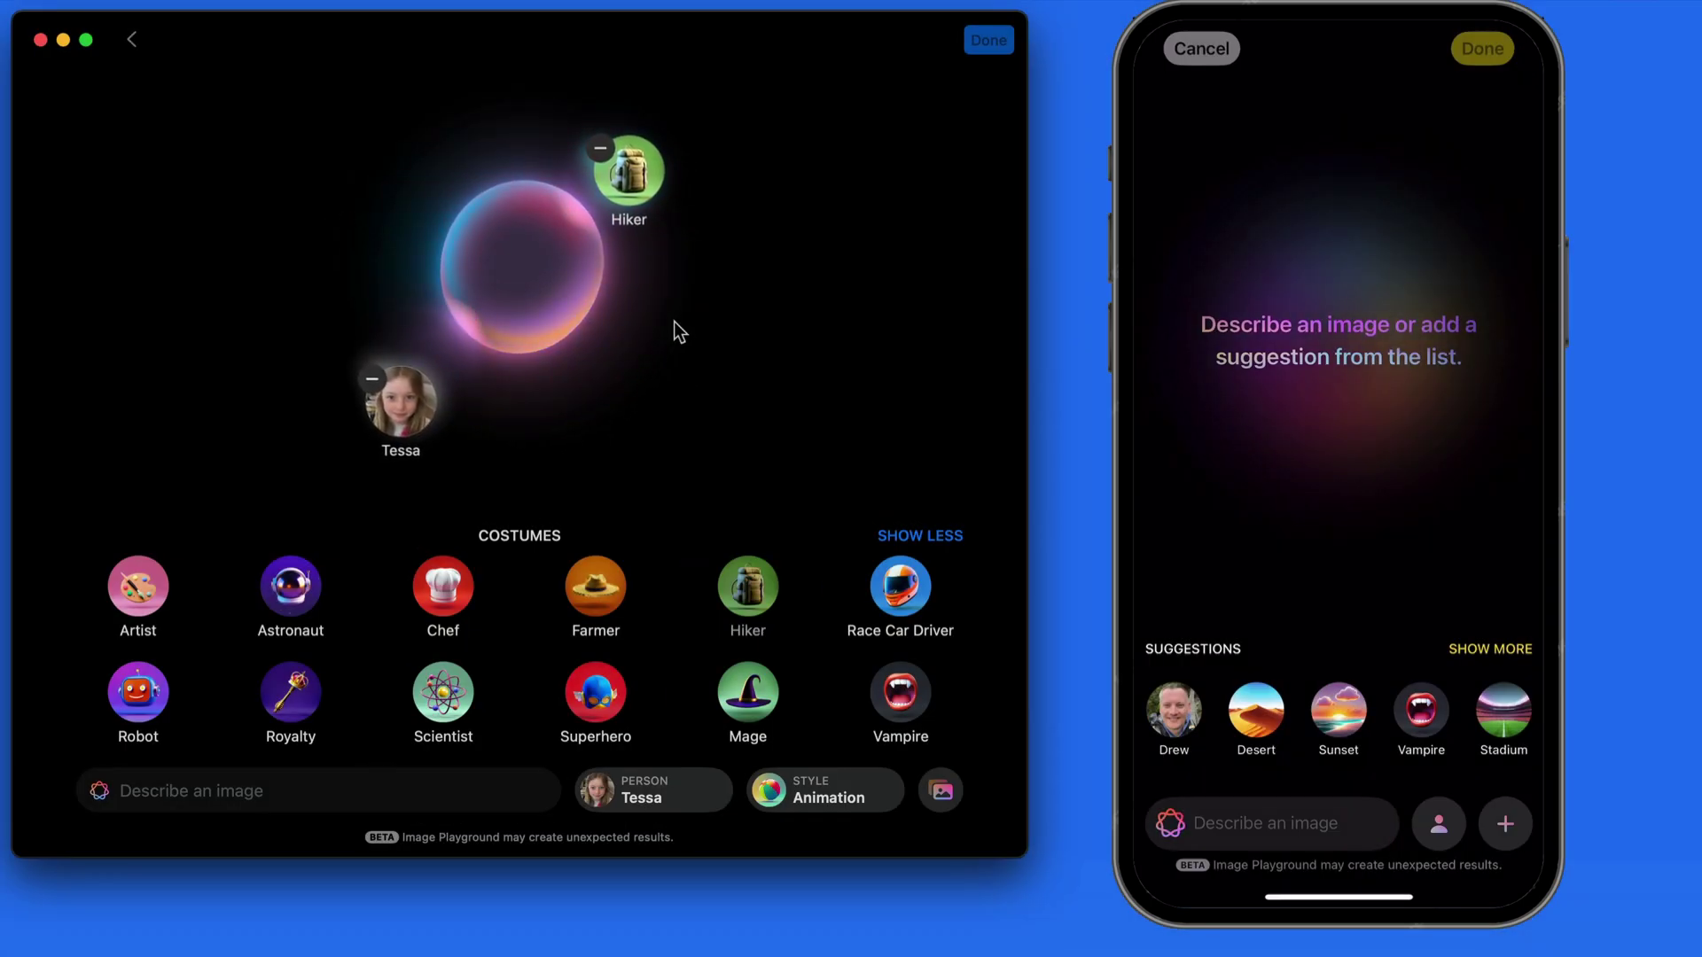
left_click(904, 536)
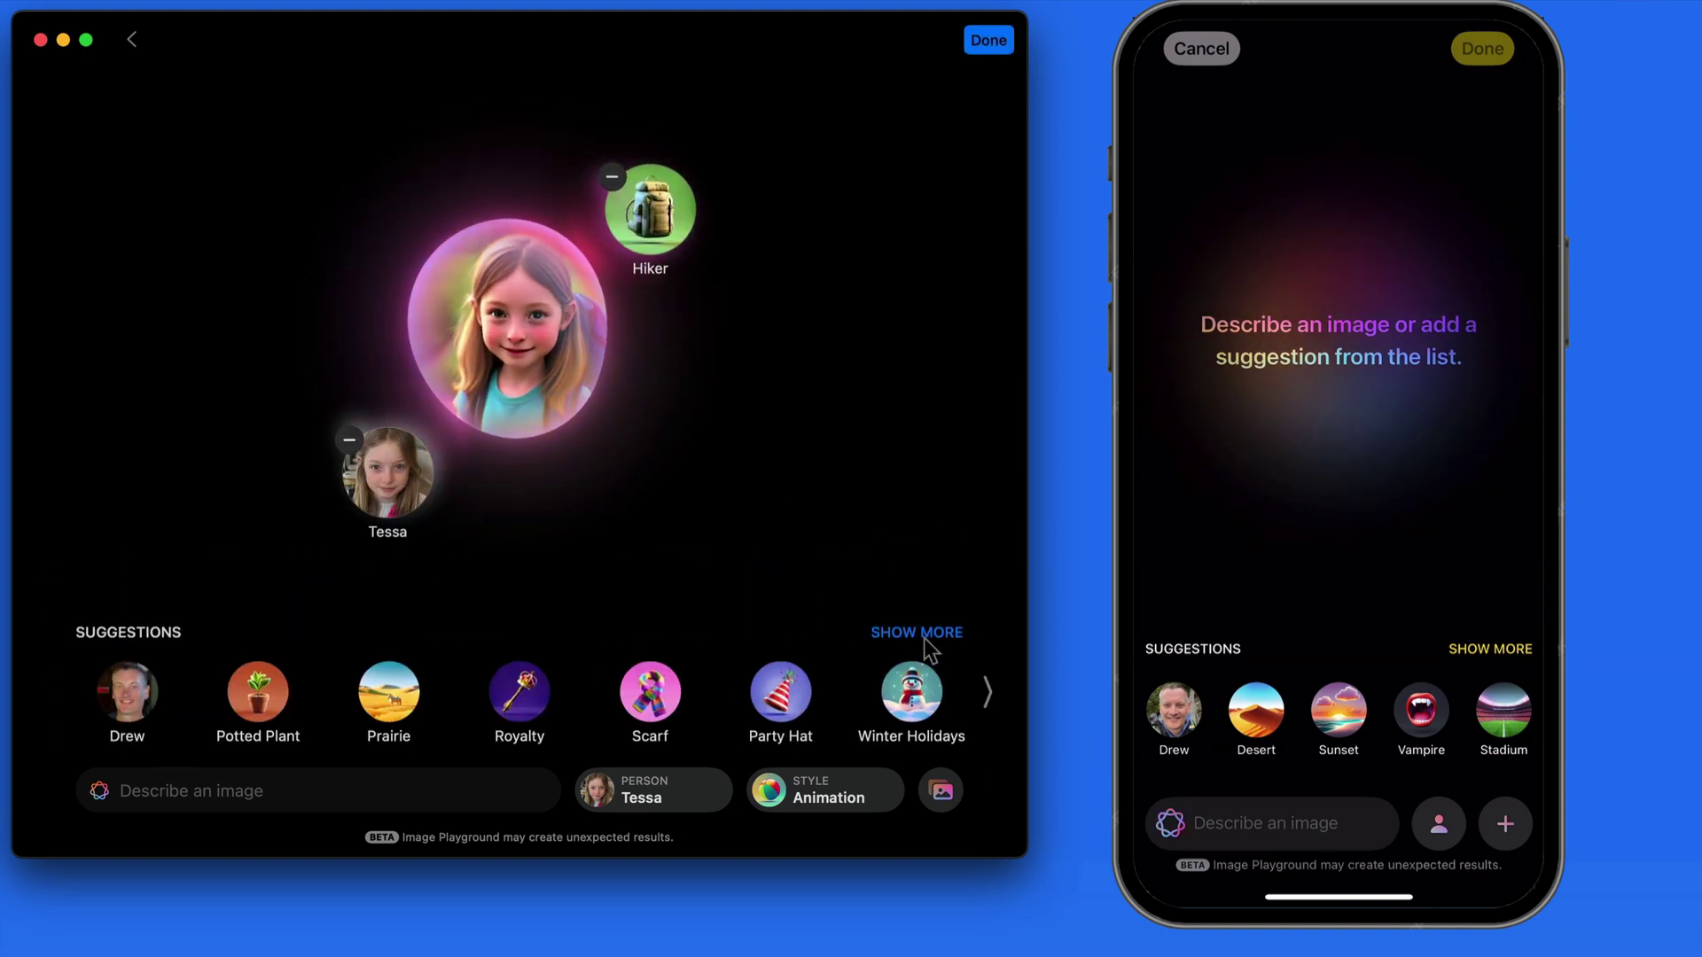
left_click(948, 631)
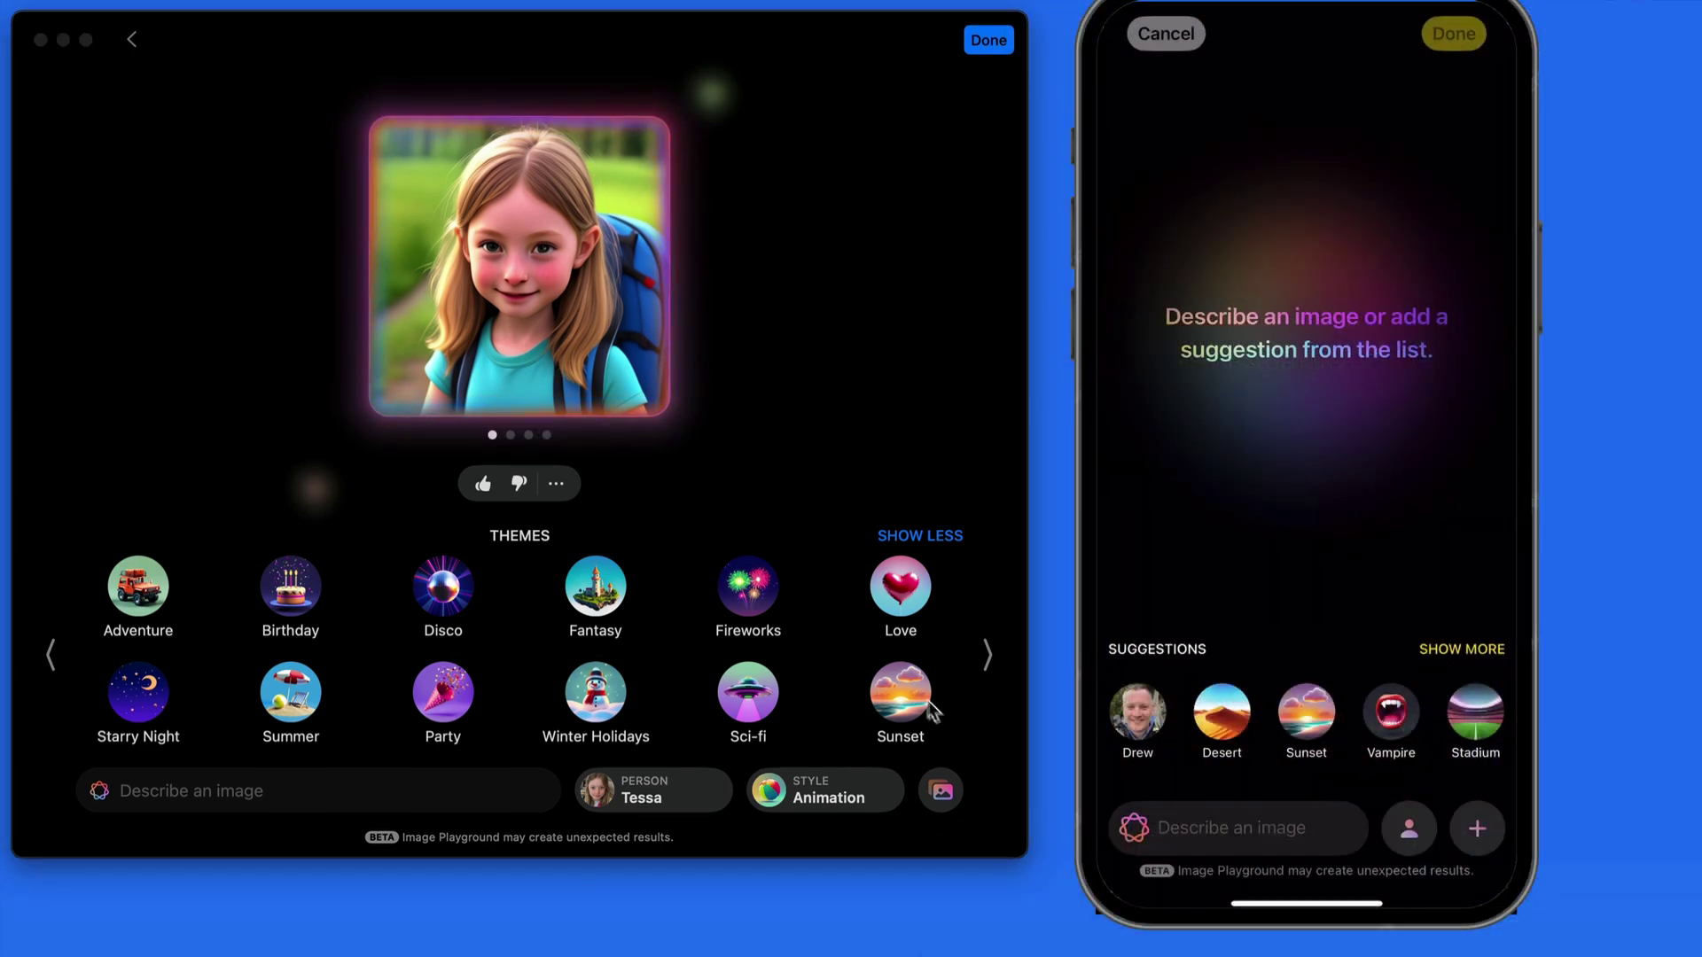
left_click(909, 685)
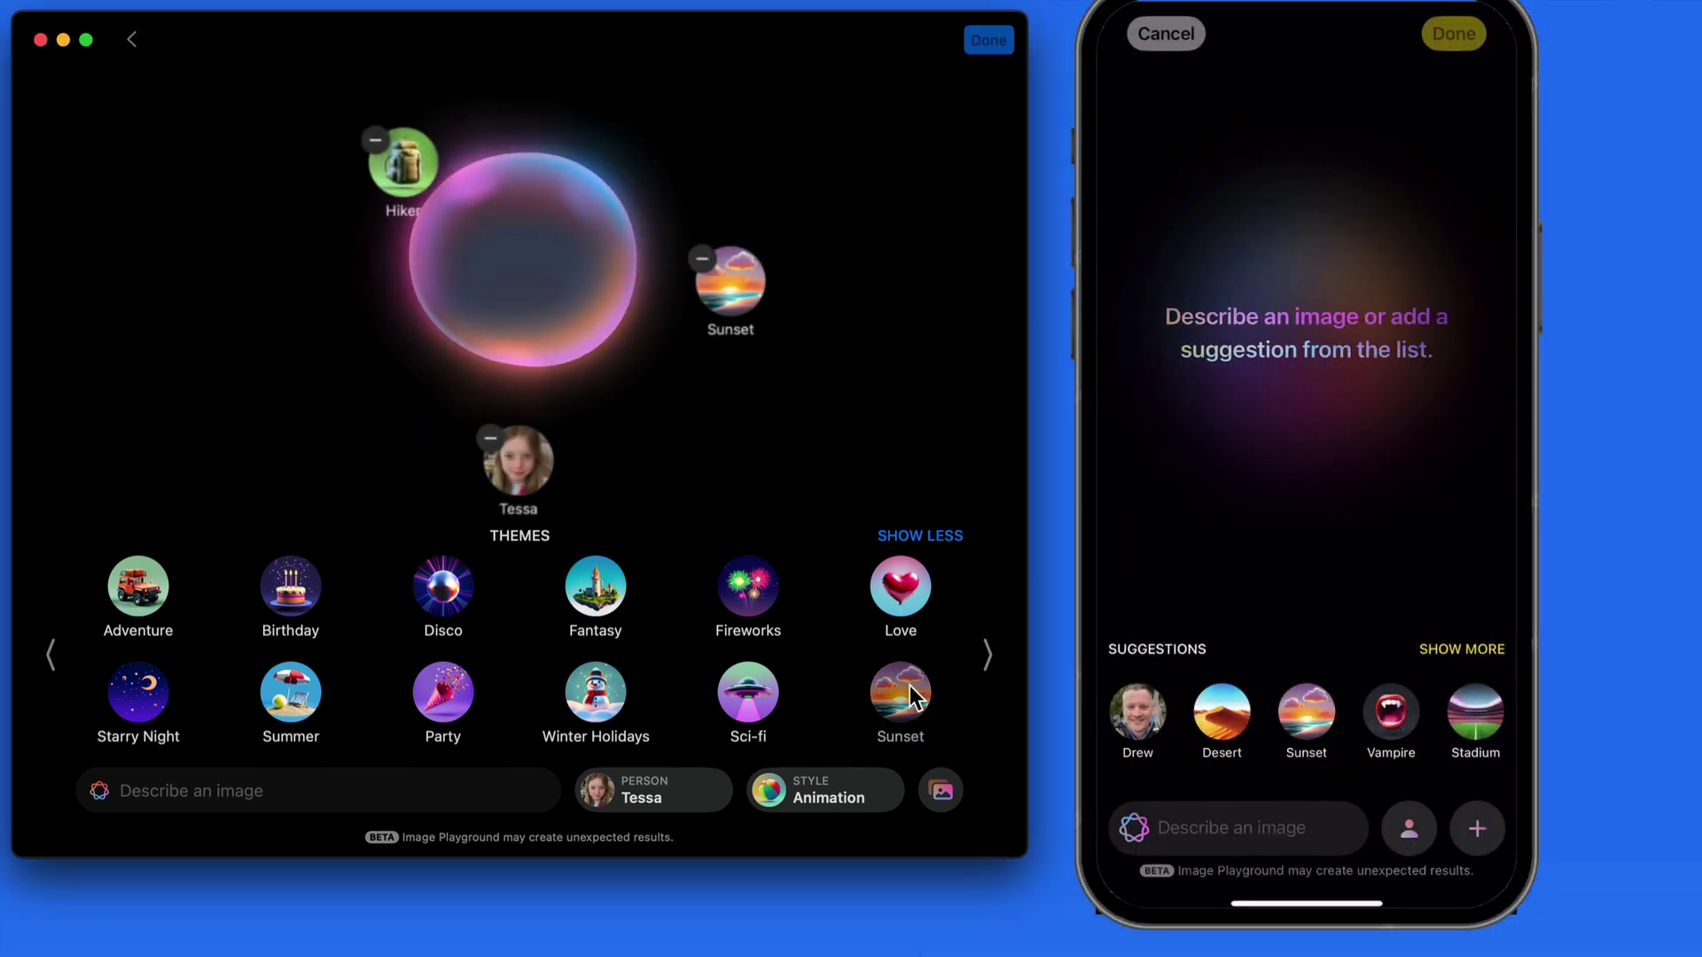
left_click(754, 594)
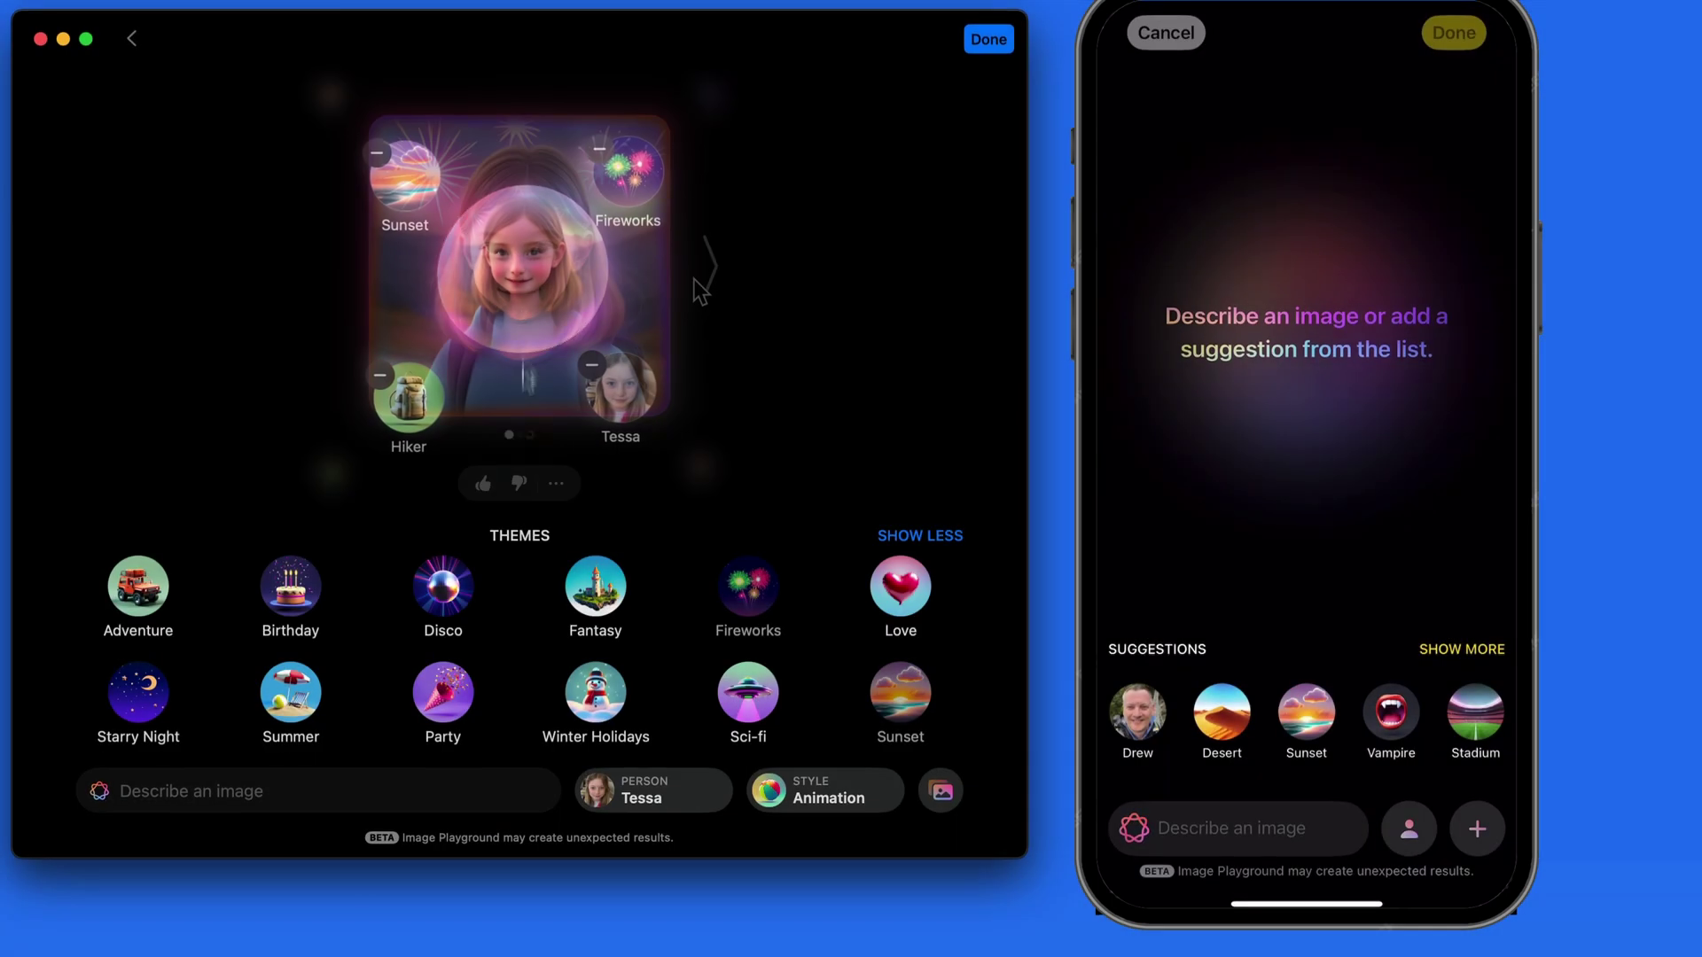
left_click(708, 267)
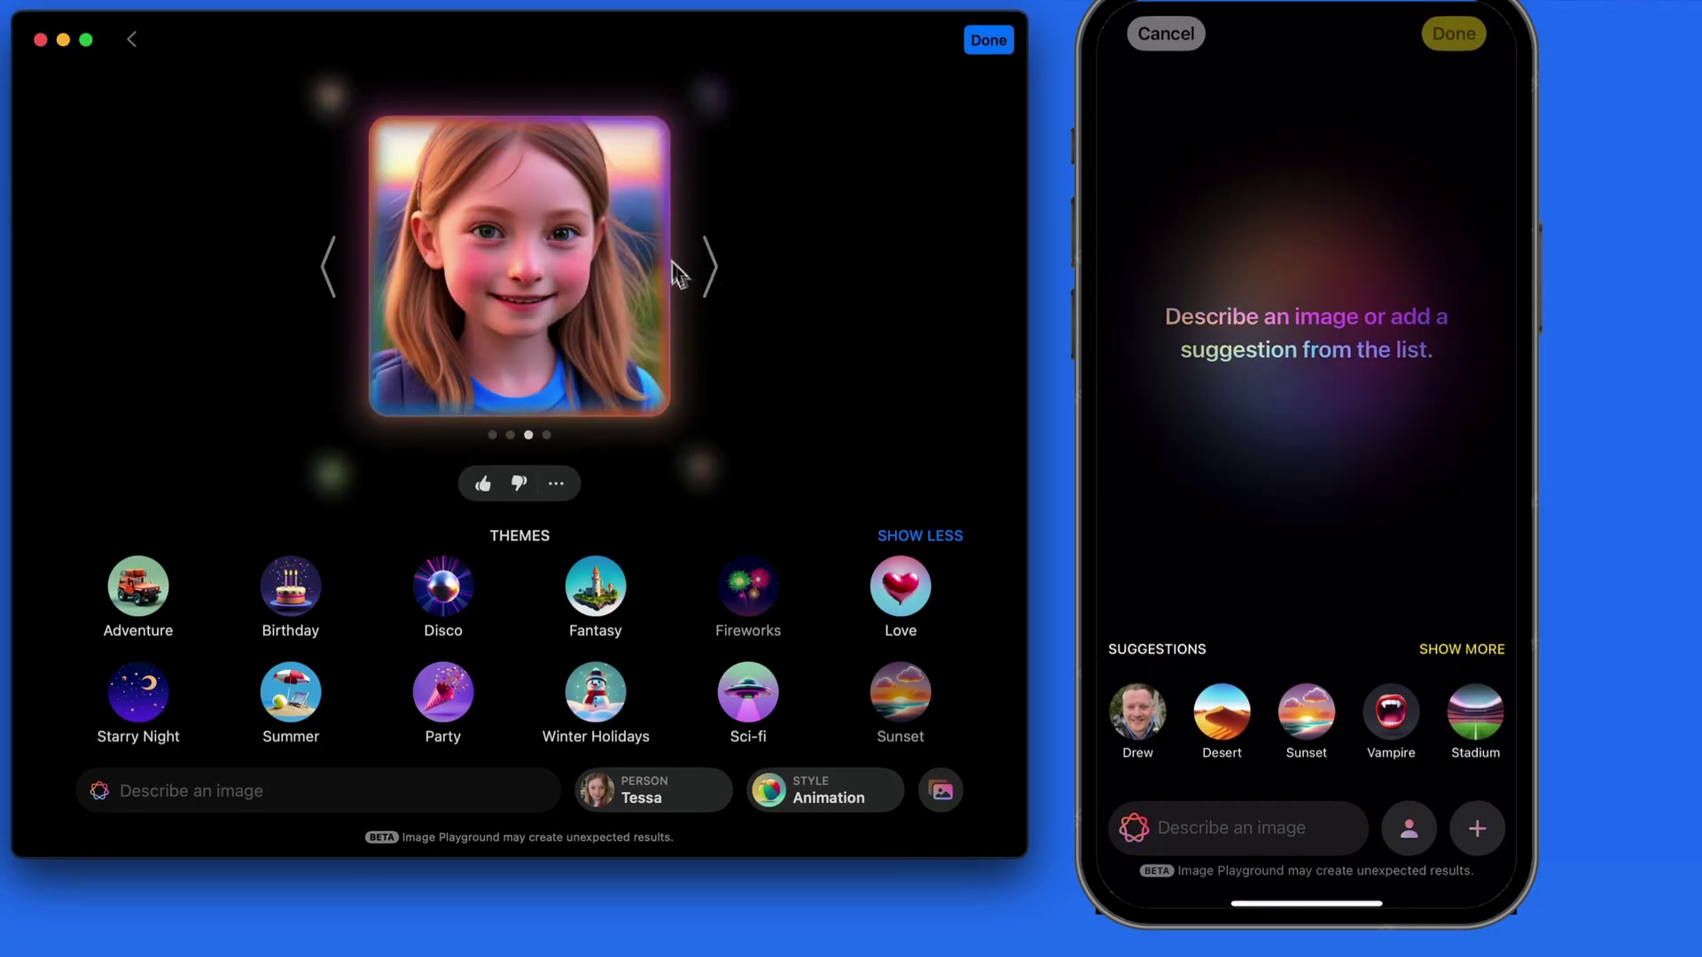
left_click(706, 269)
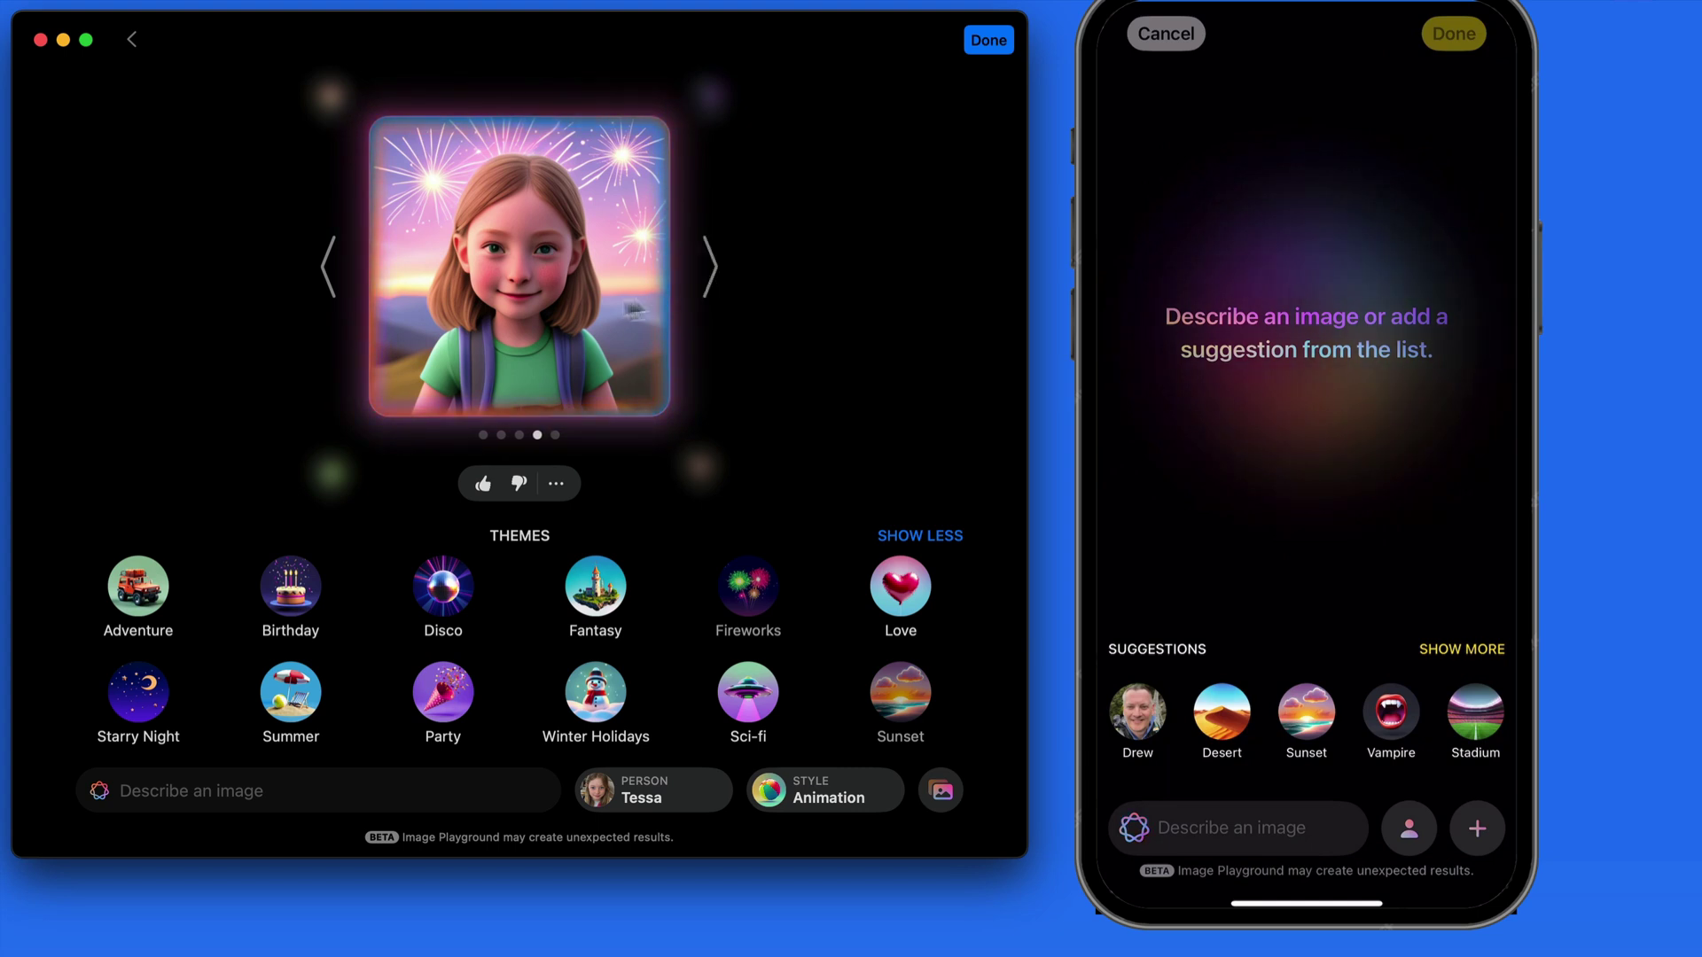
Add the description 'on a bridge over a blue river' and view three results
left_click(192, 791)
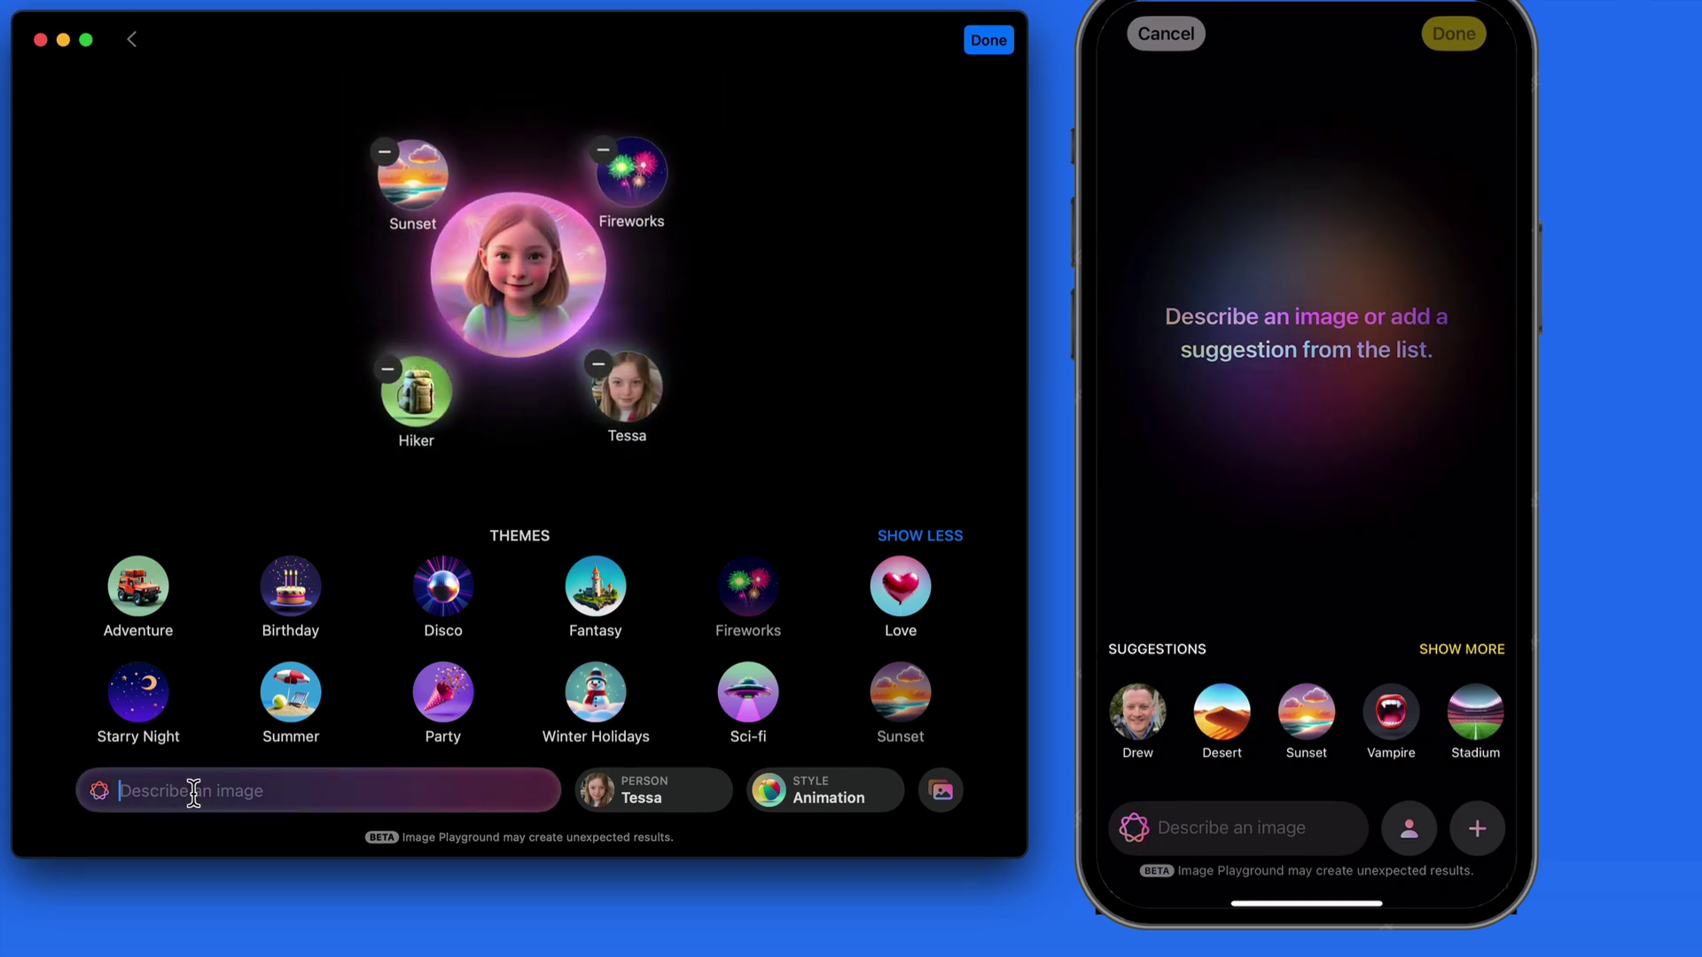
type("on a bridge over a blue river")
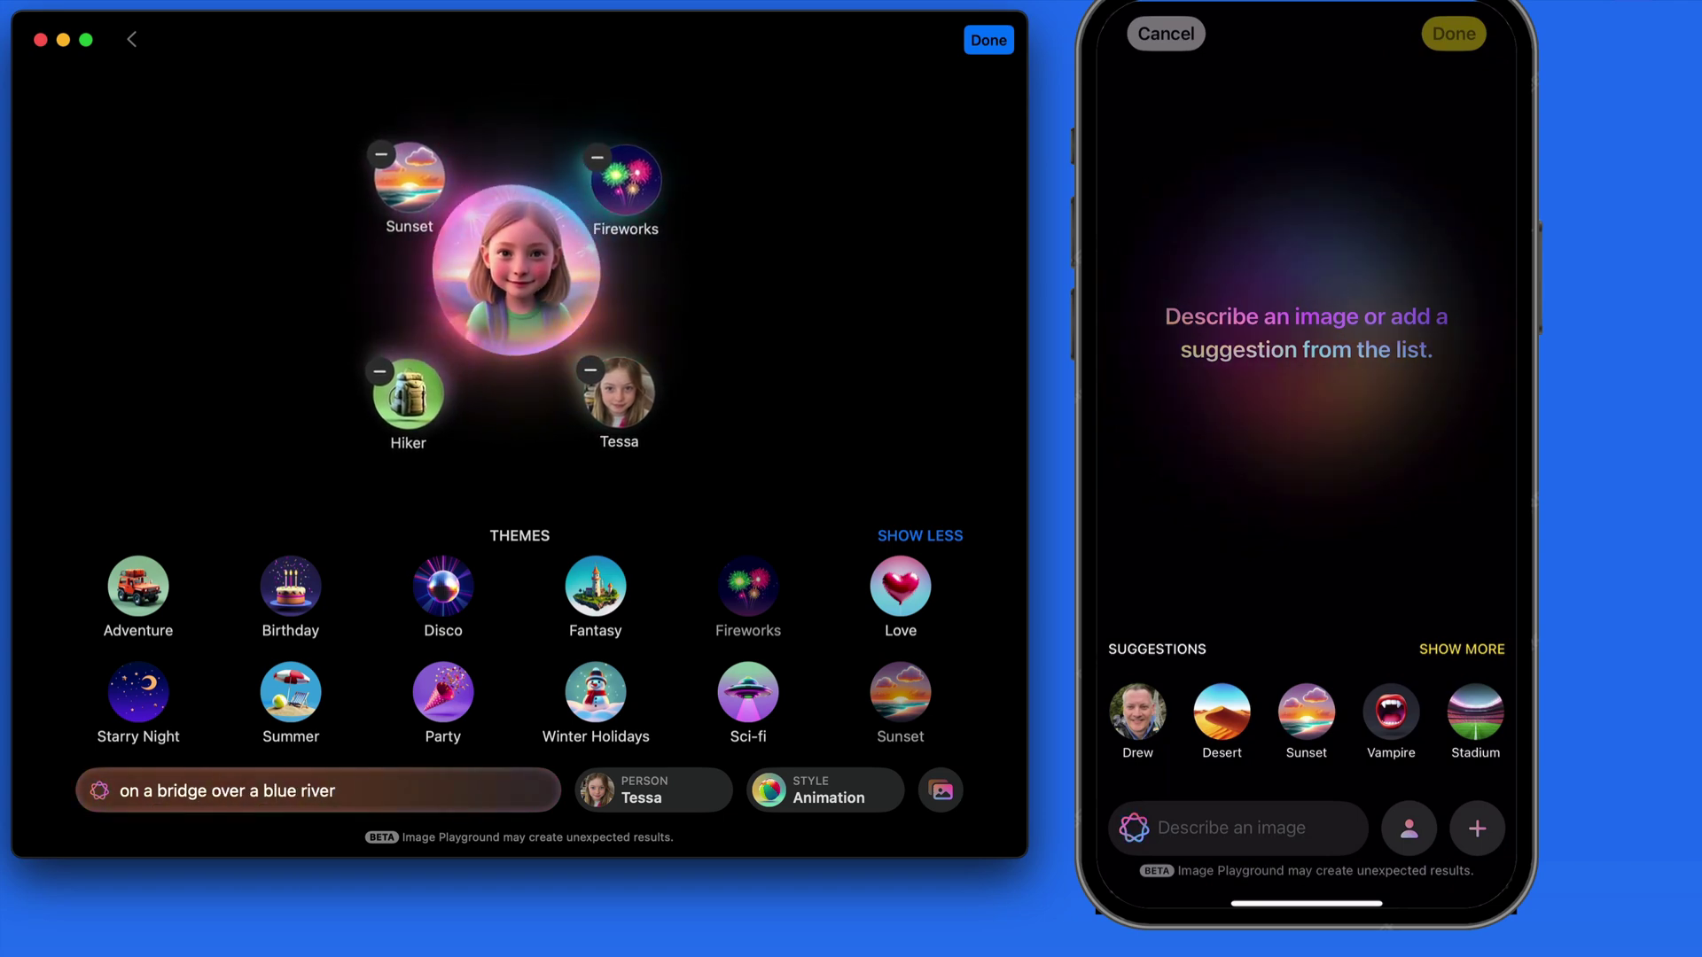
key("Return")
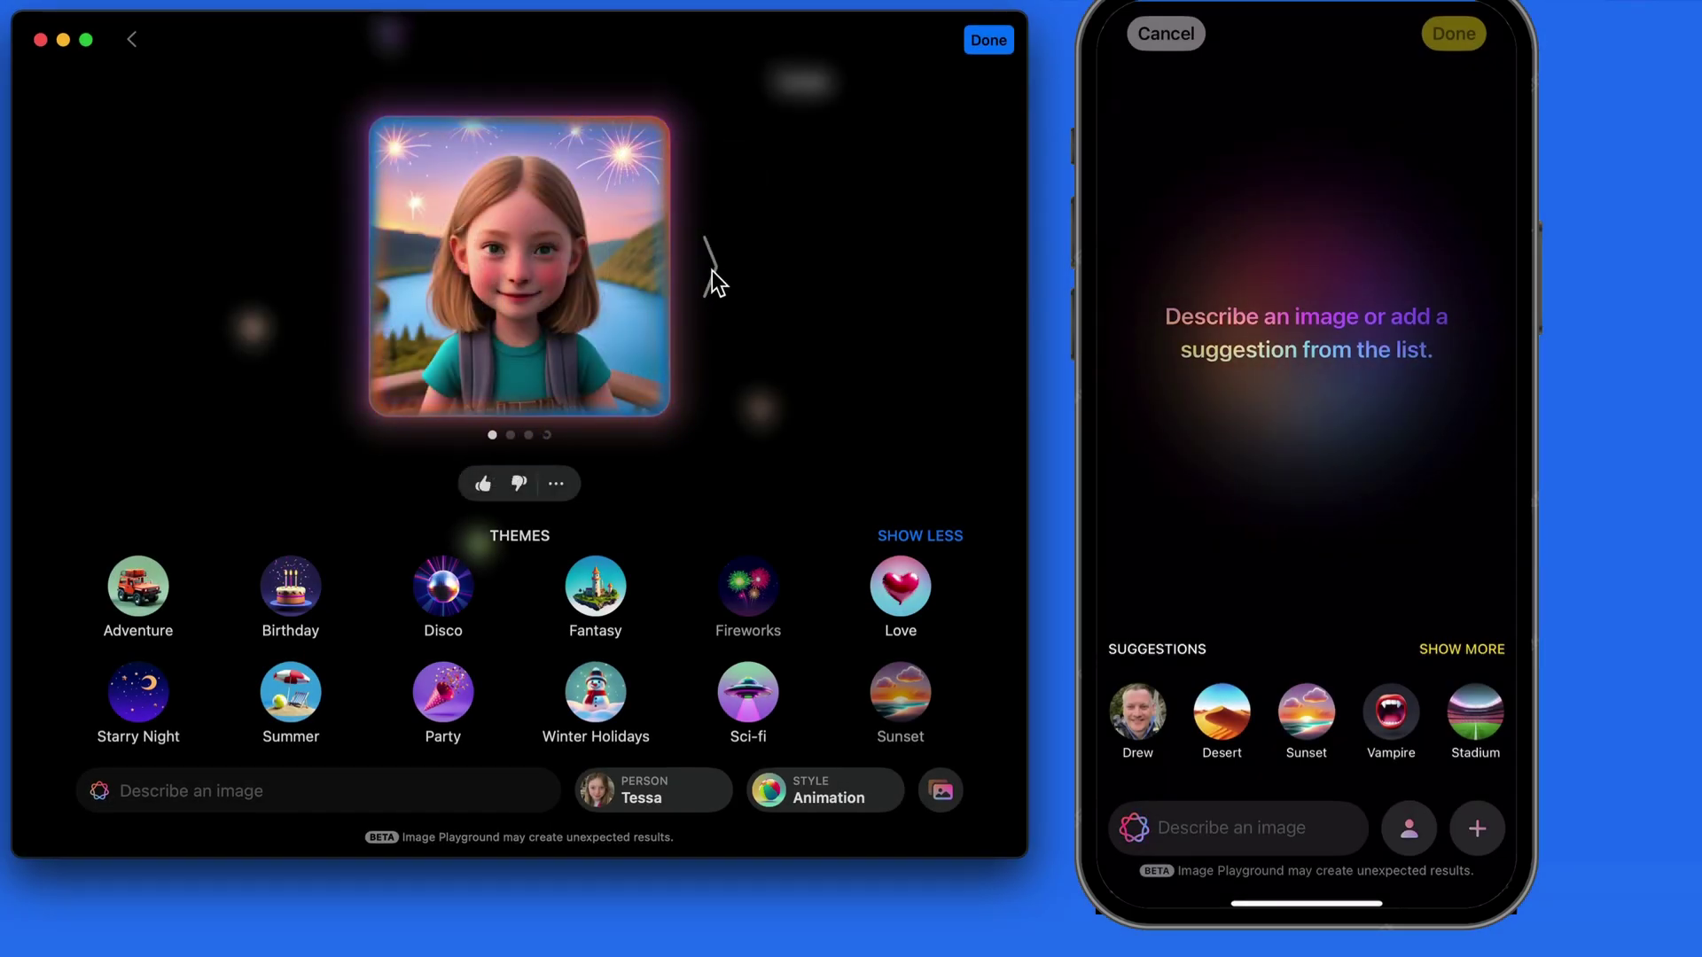
left_click(712, 270)
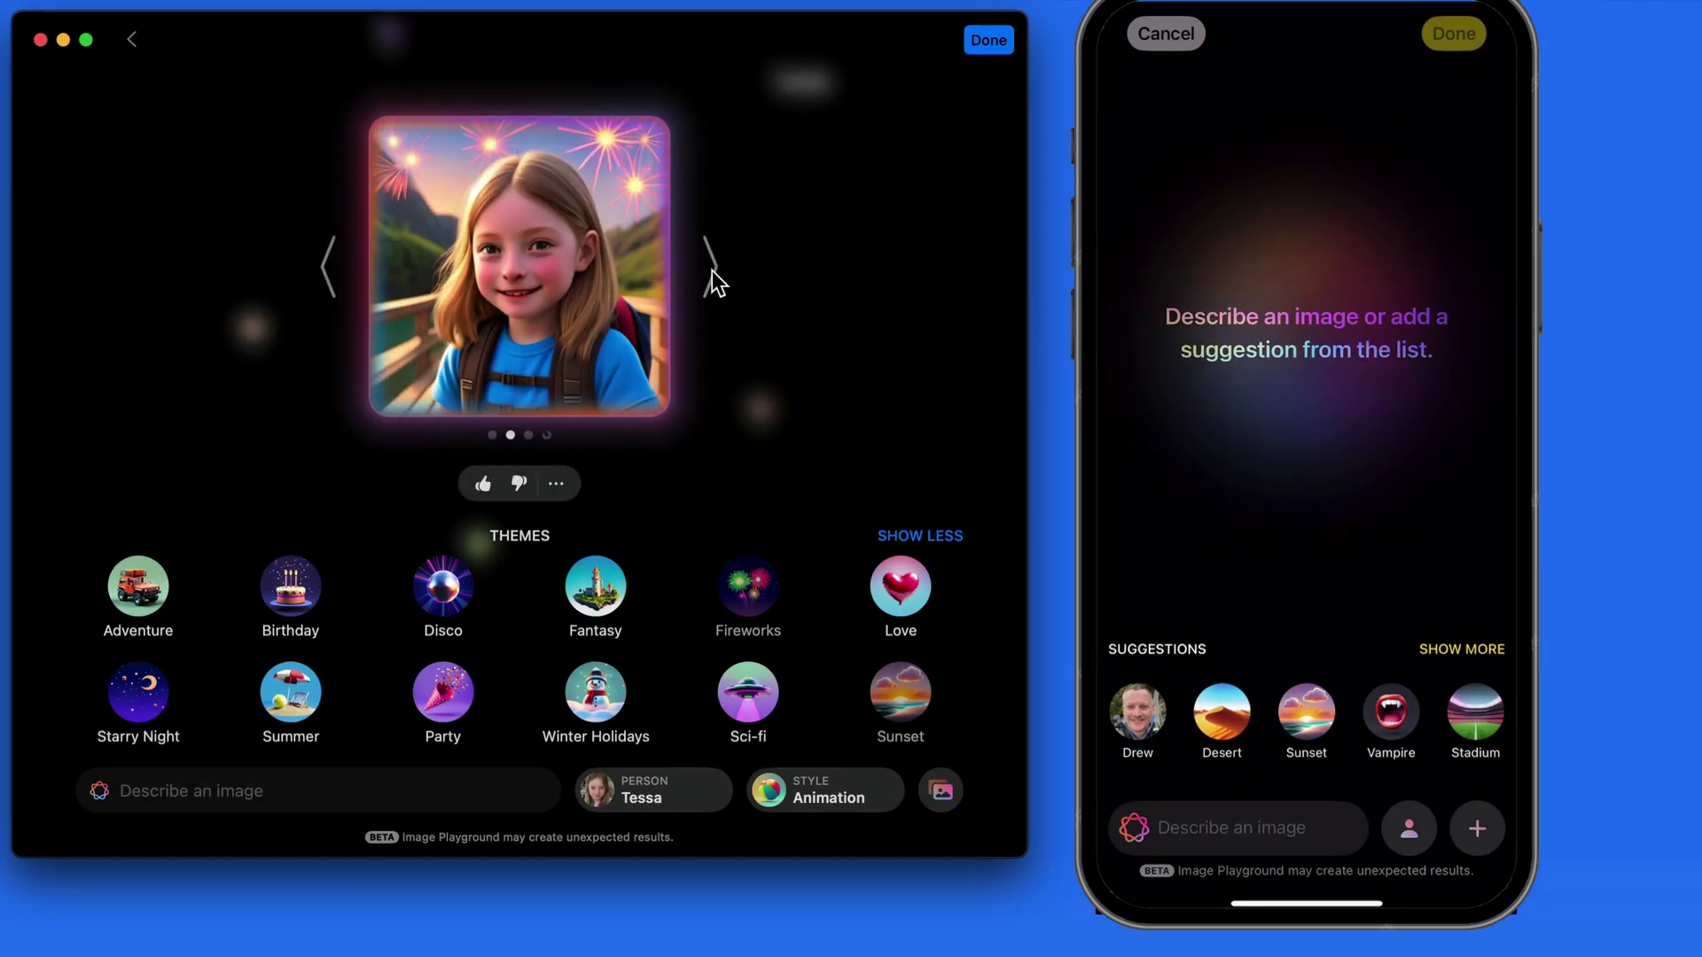
left_click(712, 269)
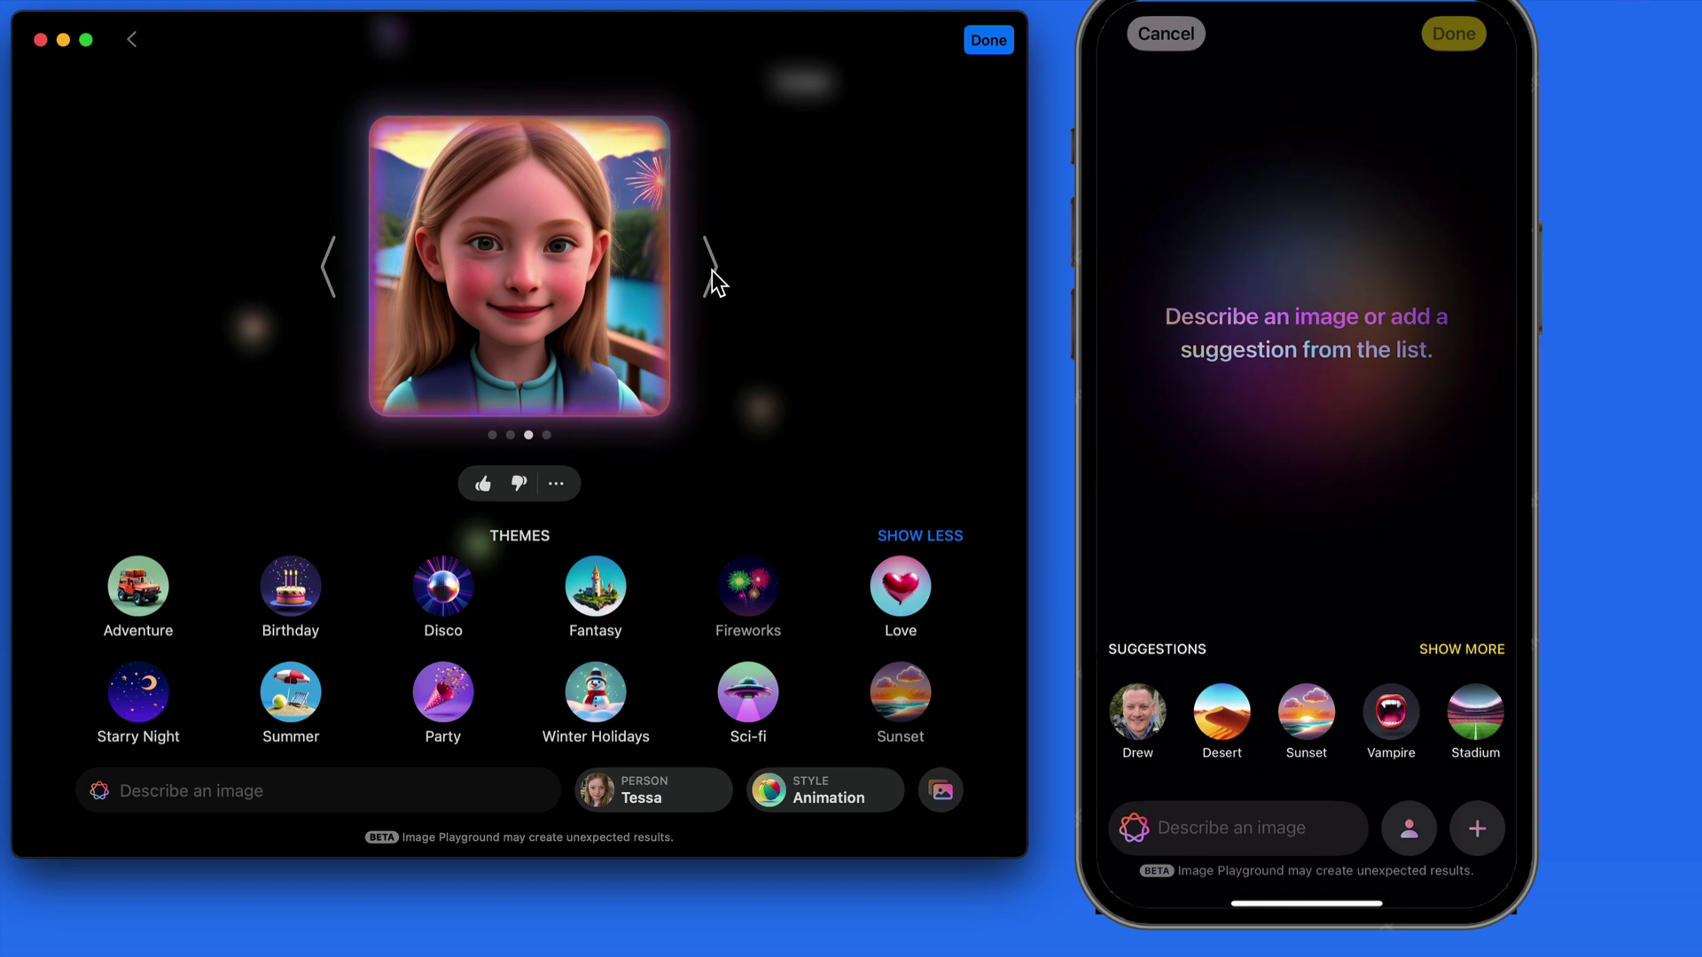
Change the river from blue to pink and page through five new images
left_click(566, 266)
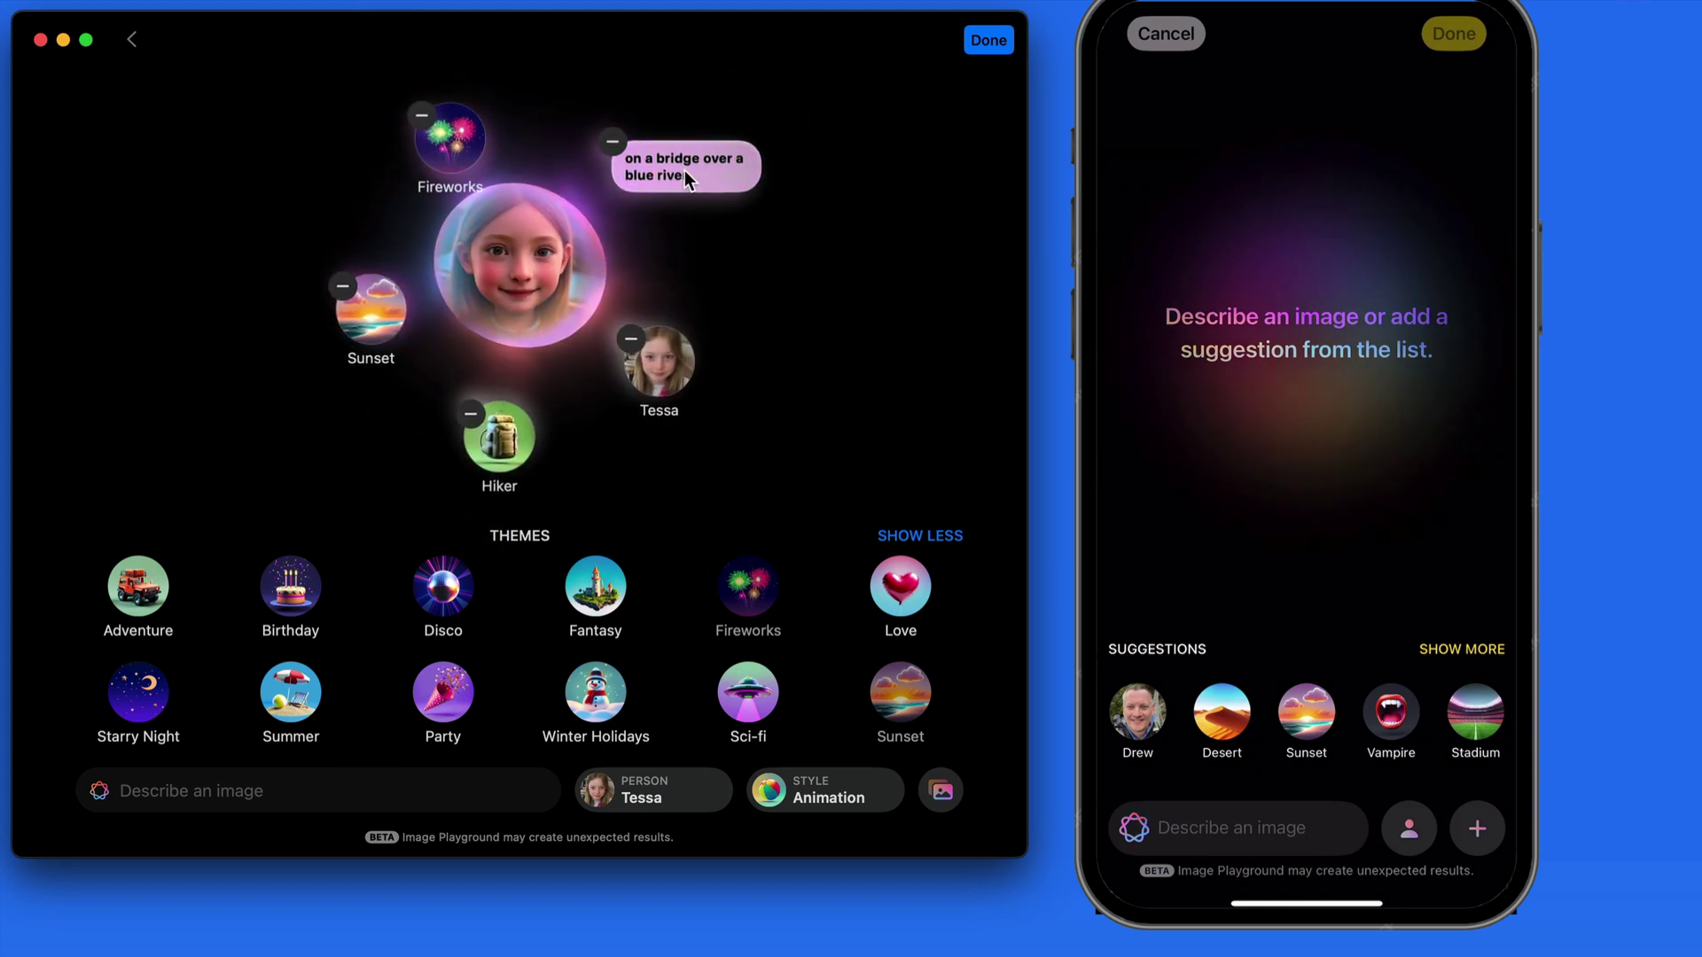
left_click(685, 170)
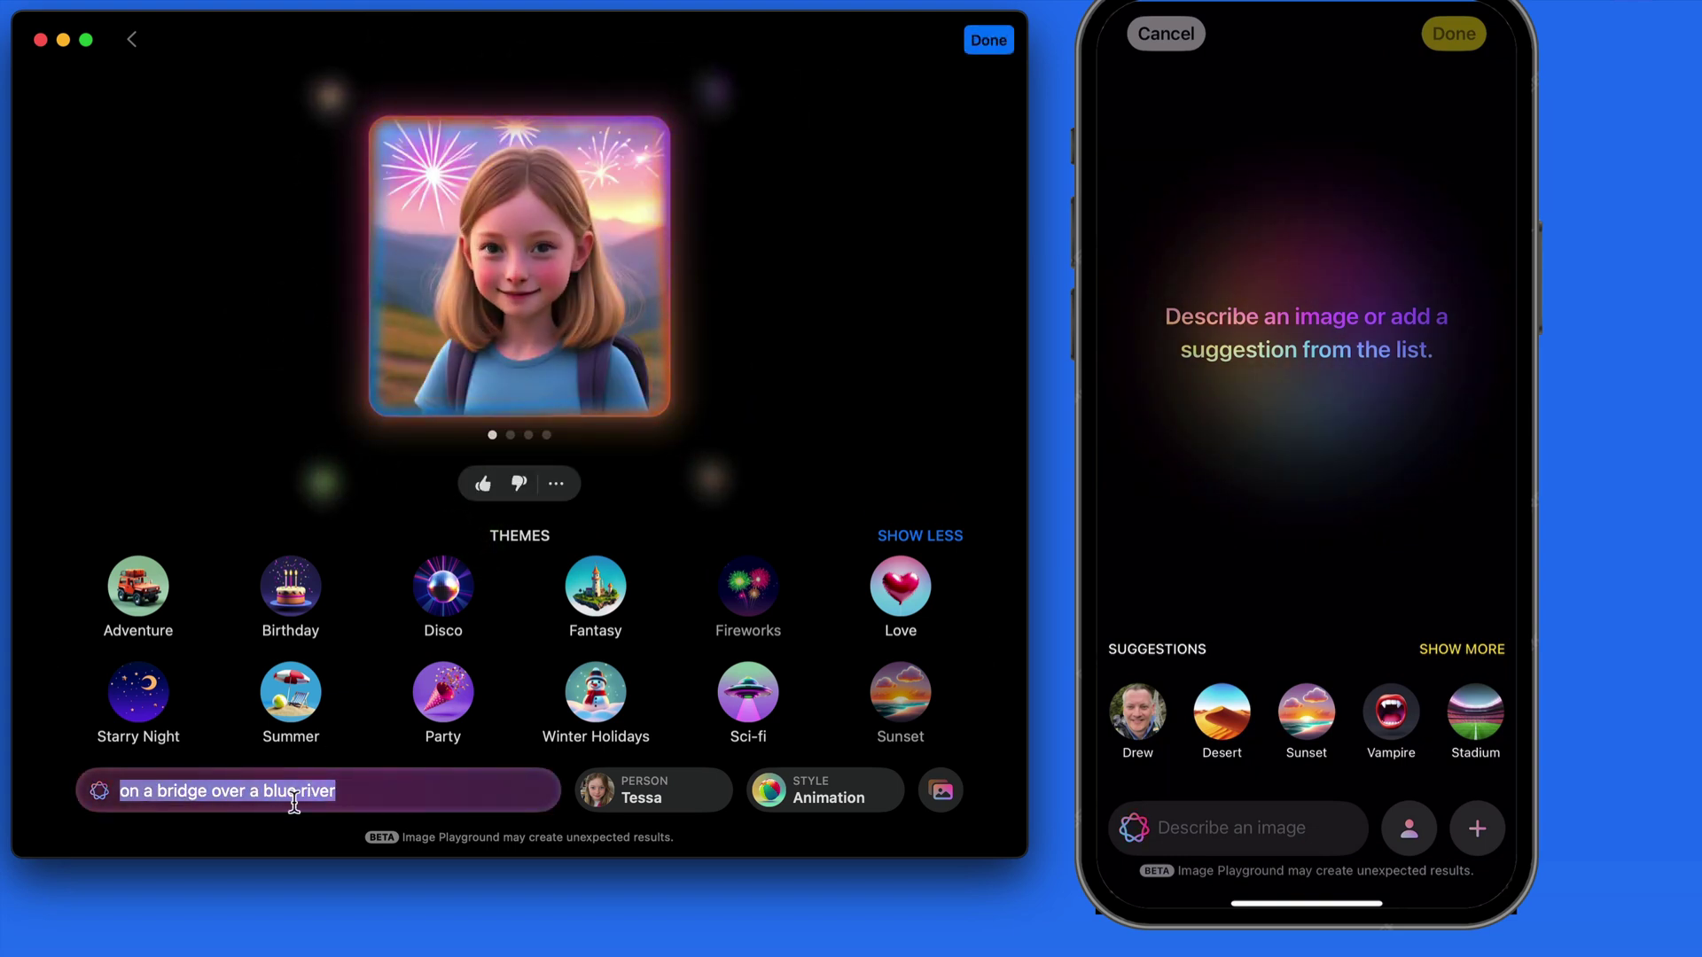
left_click(296, 794)
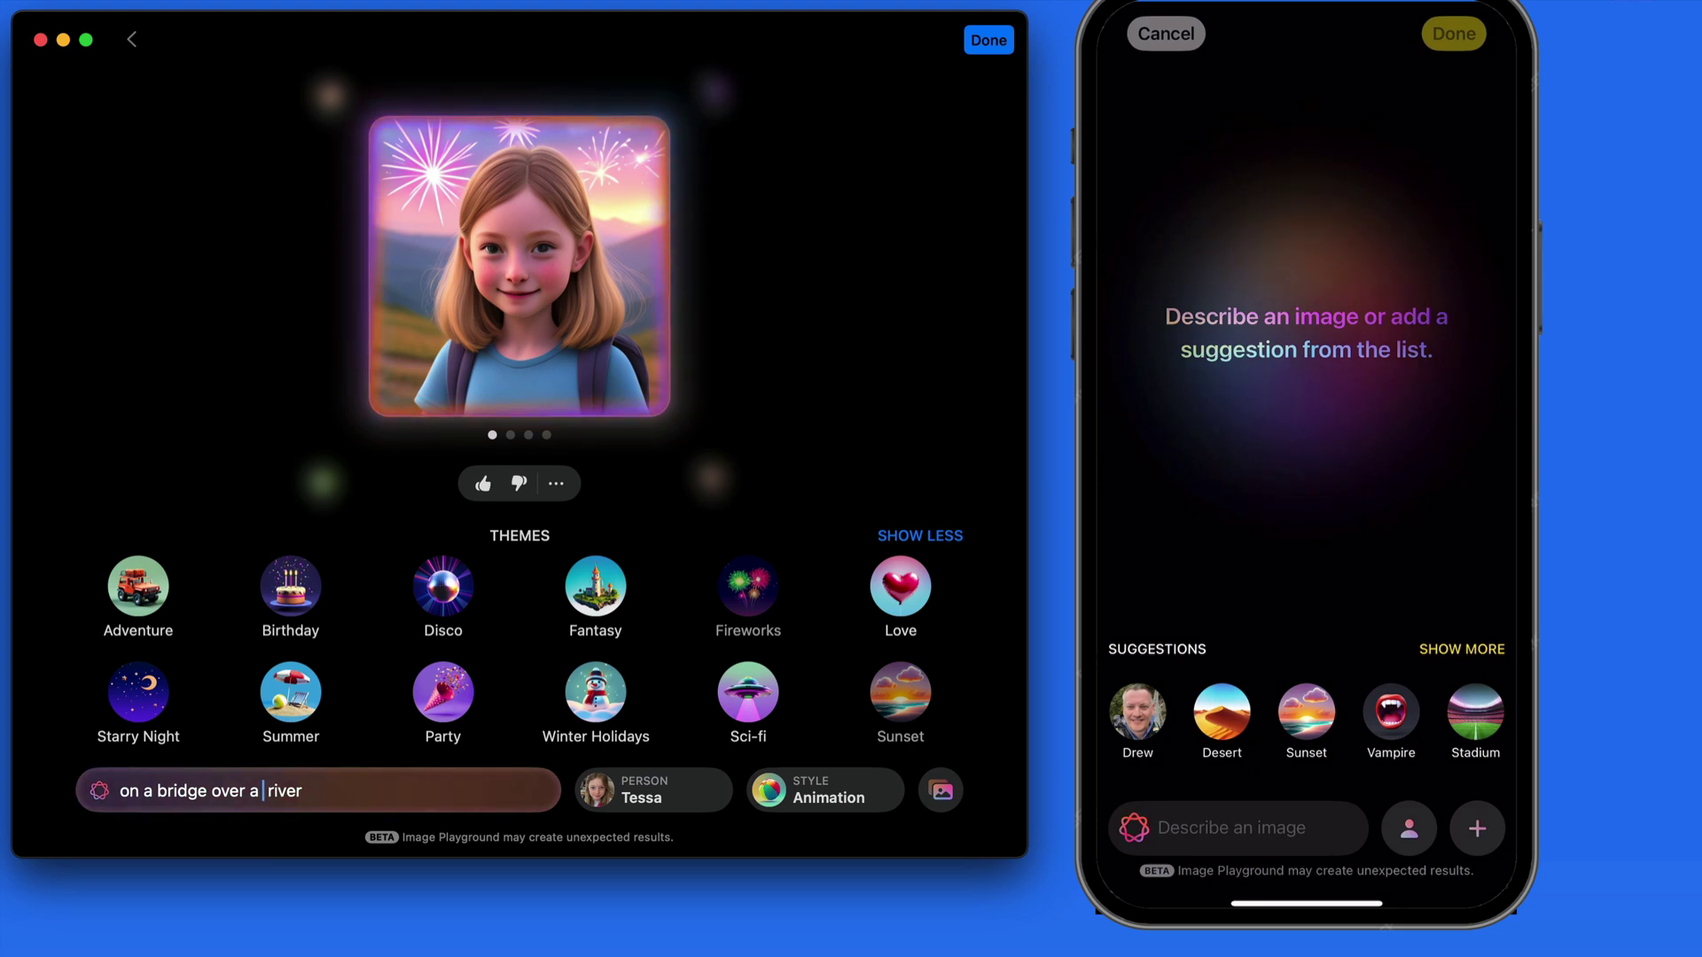
type("pink")
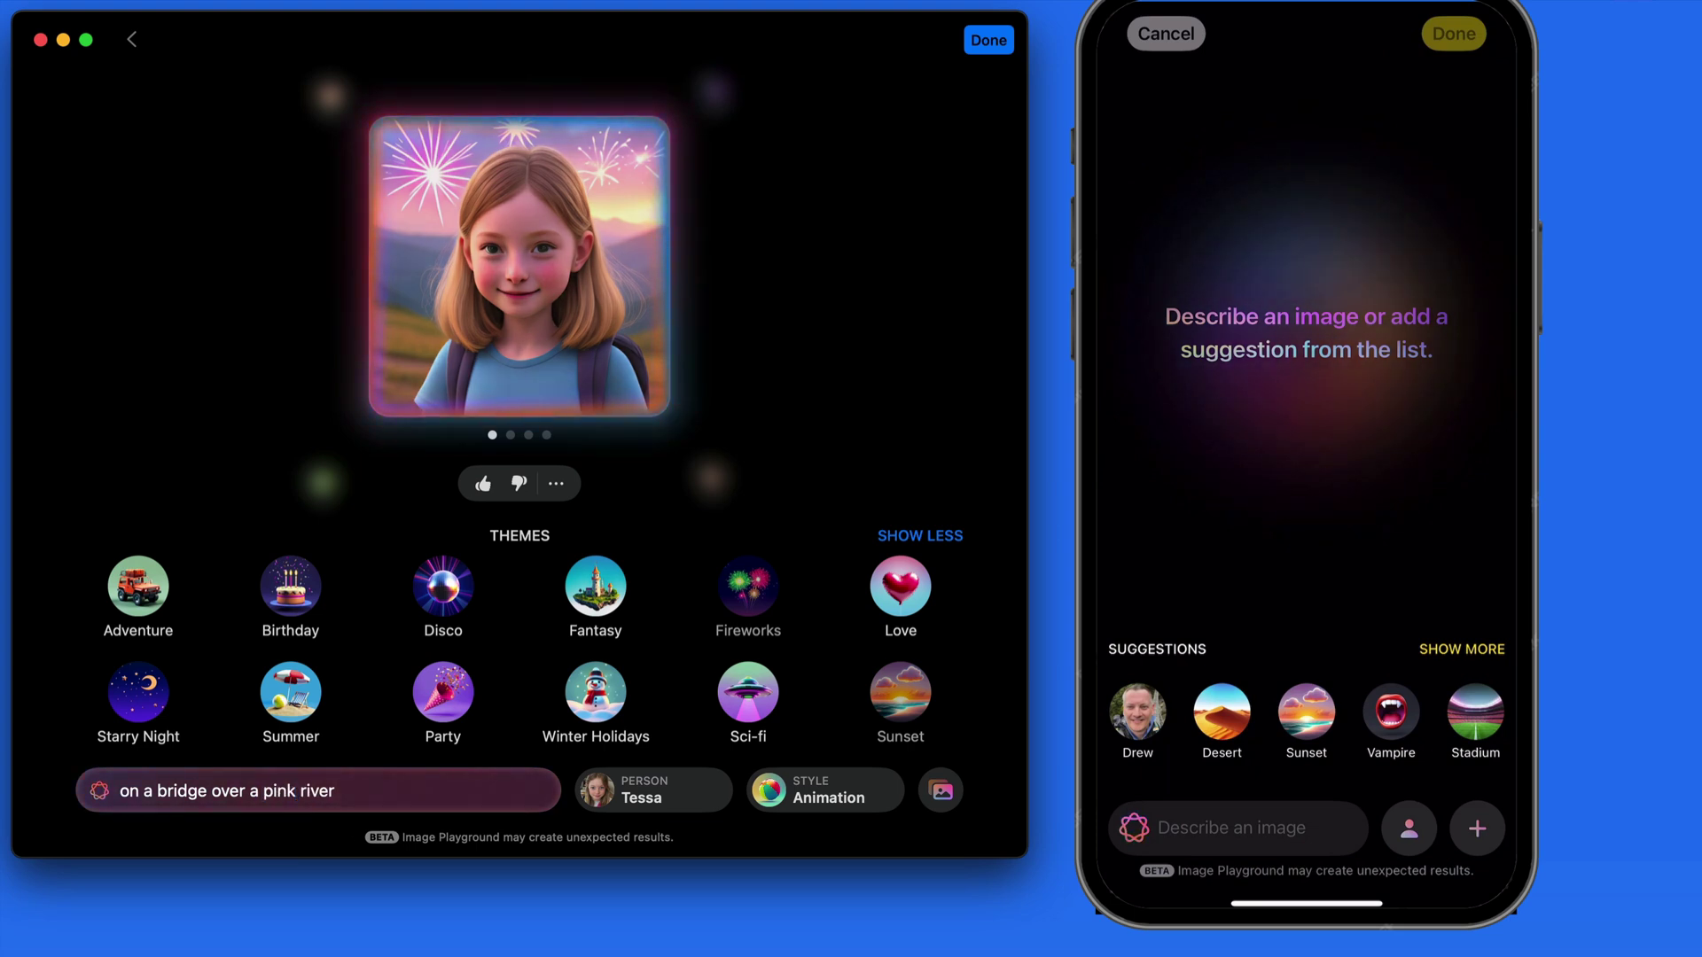
key("Return")
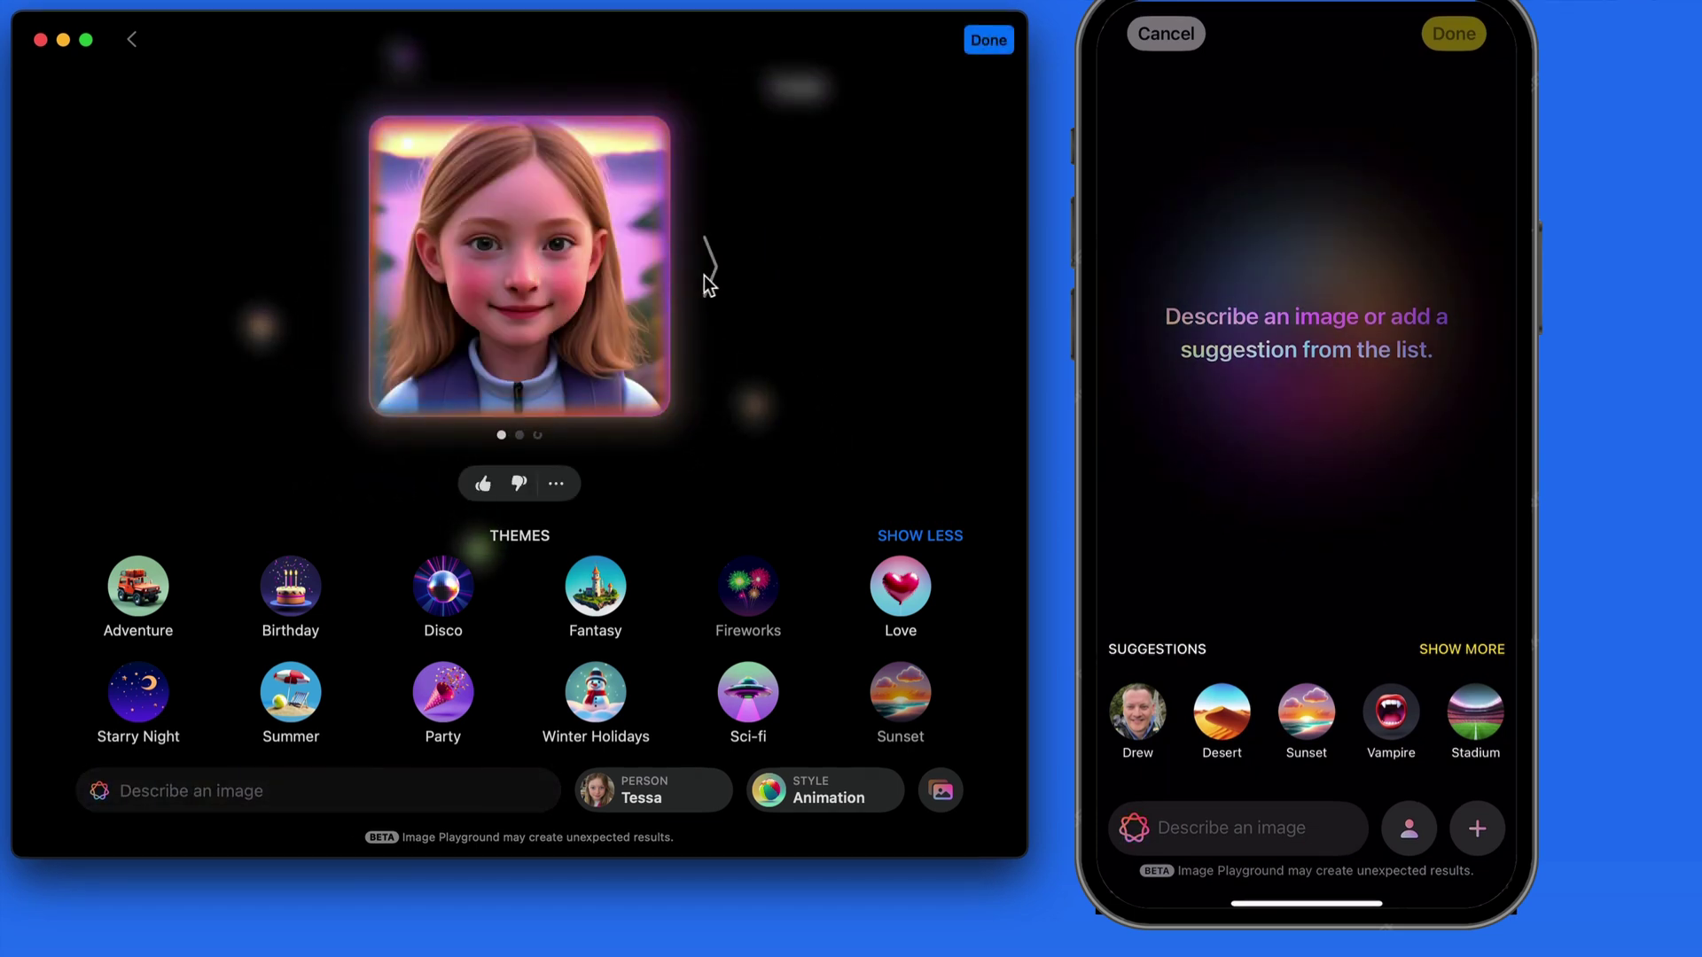
left_click(712, 271)
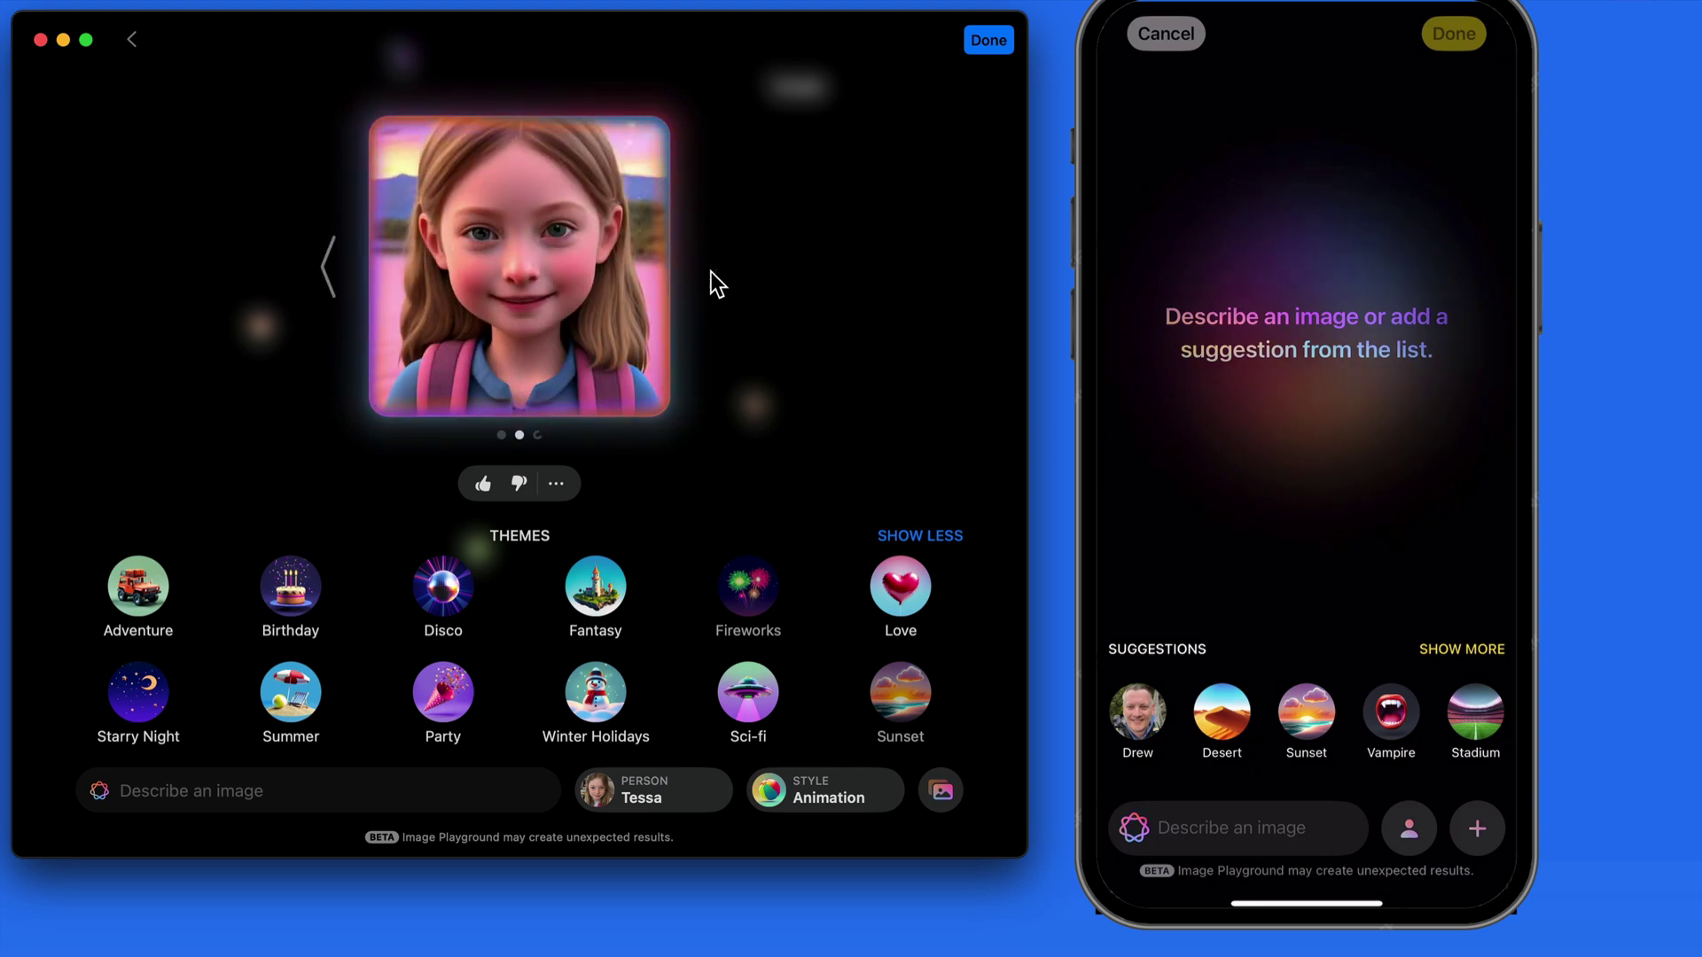
left_click(711, 272)
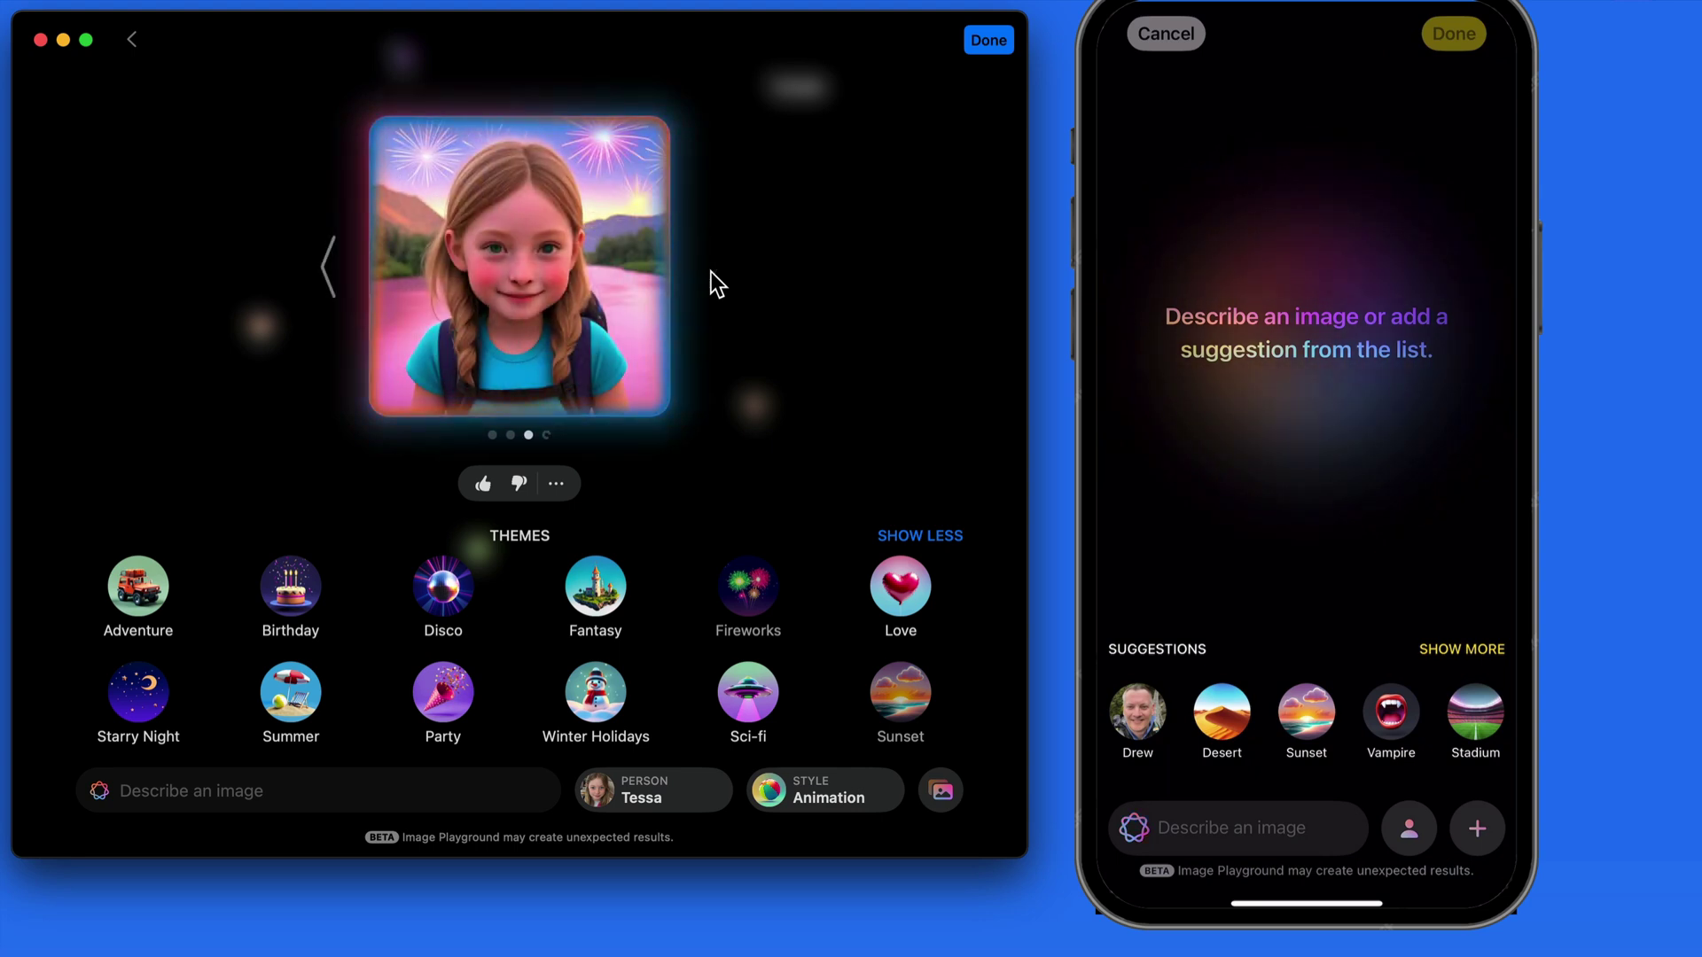
left_click(712, 271)
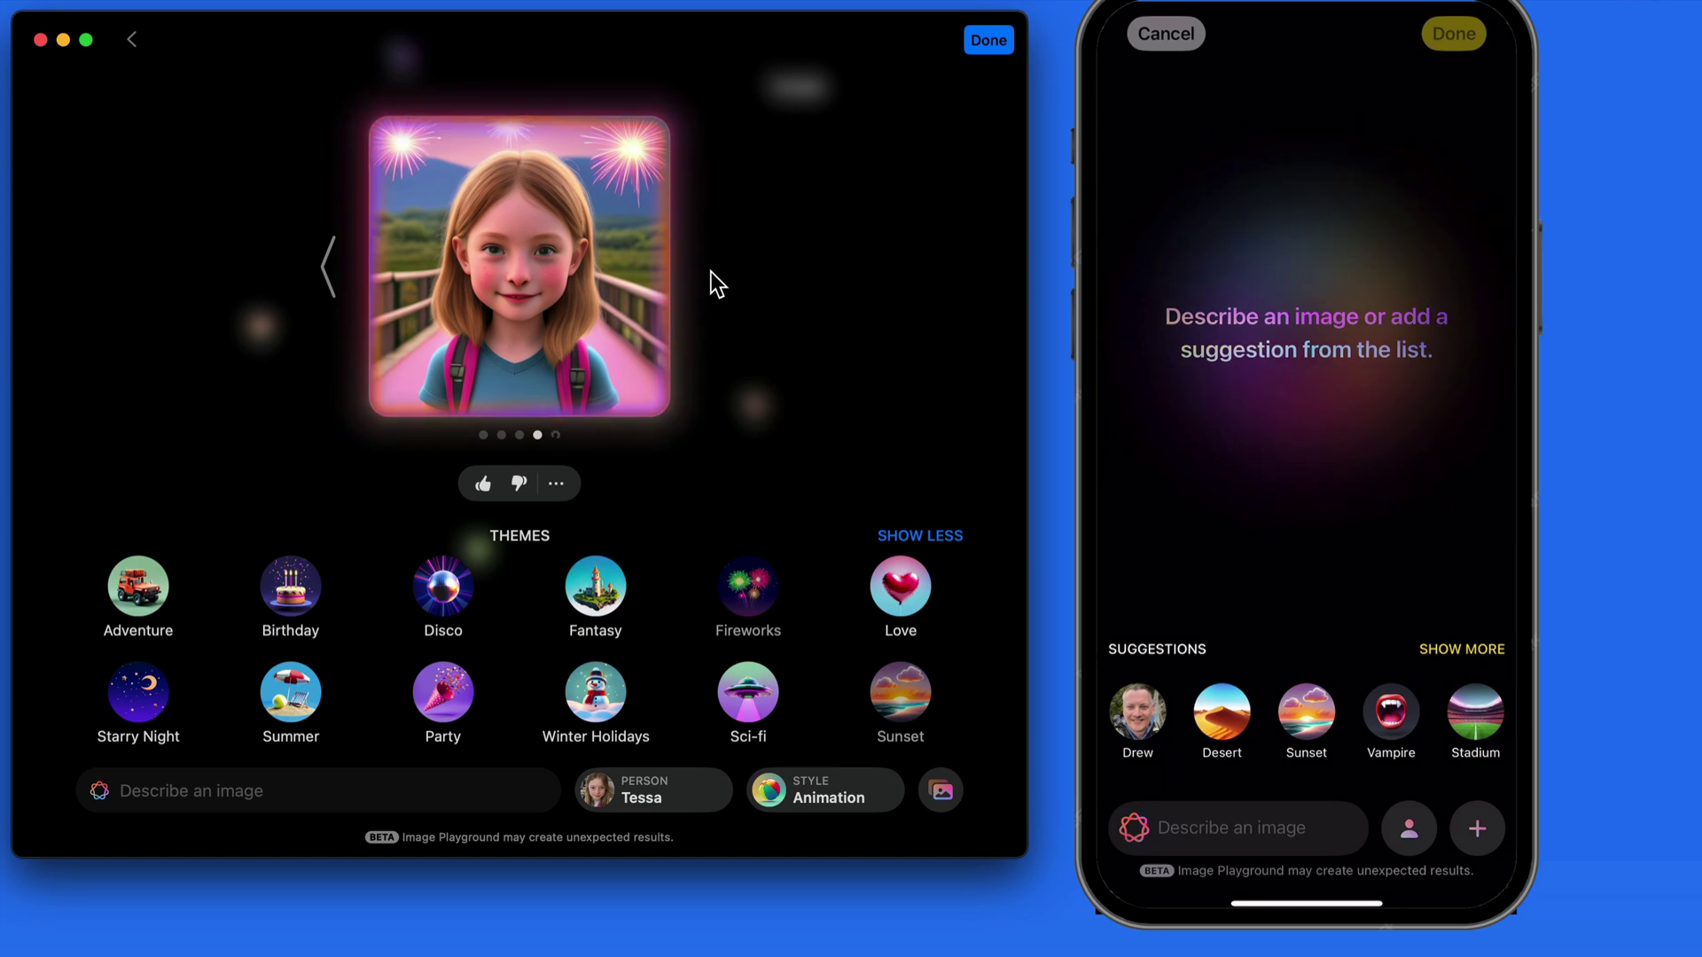
left_click(711, 272)
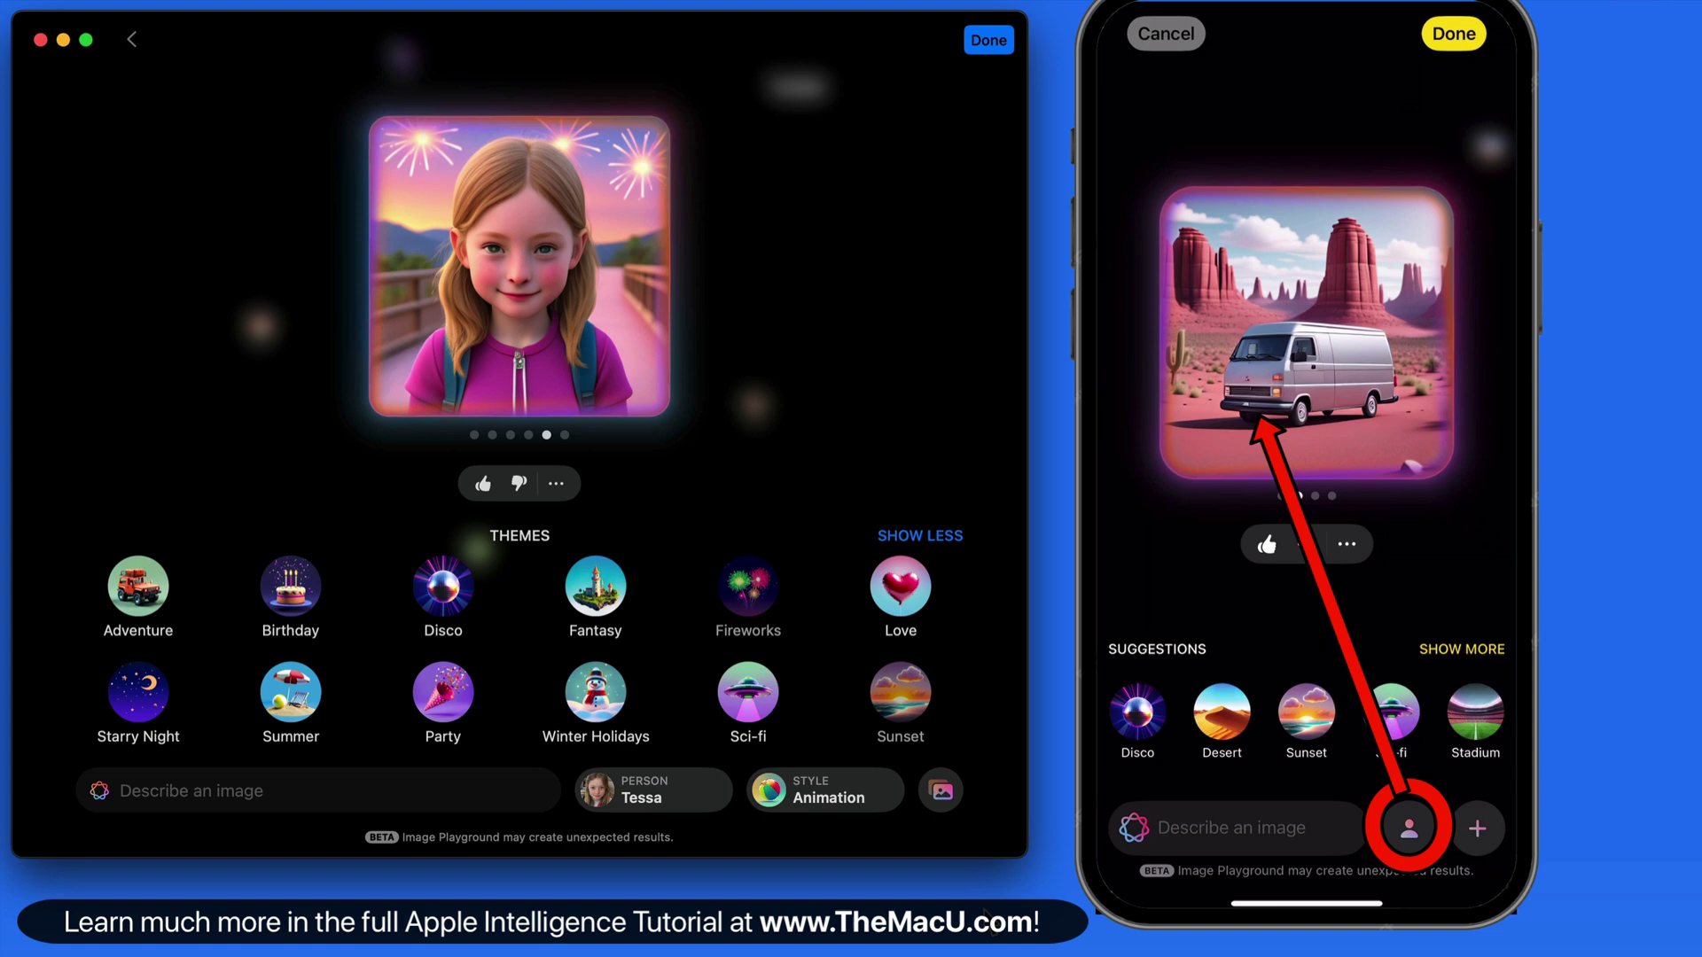
Add 'Lizard' as a description to the iPhone's desert van image
left_click(1233, 827)
type("Lizard")
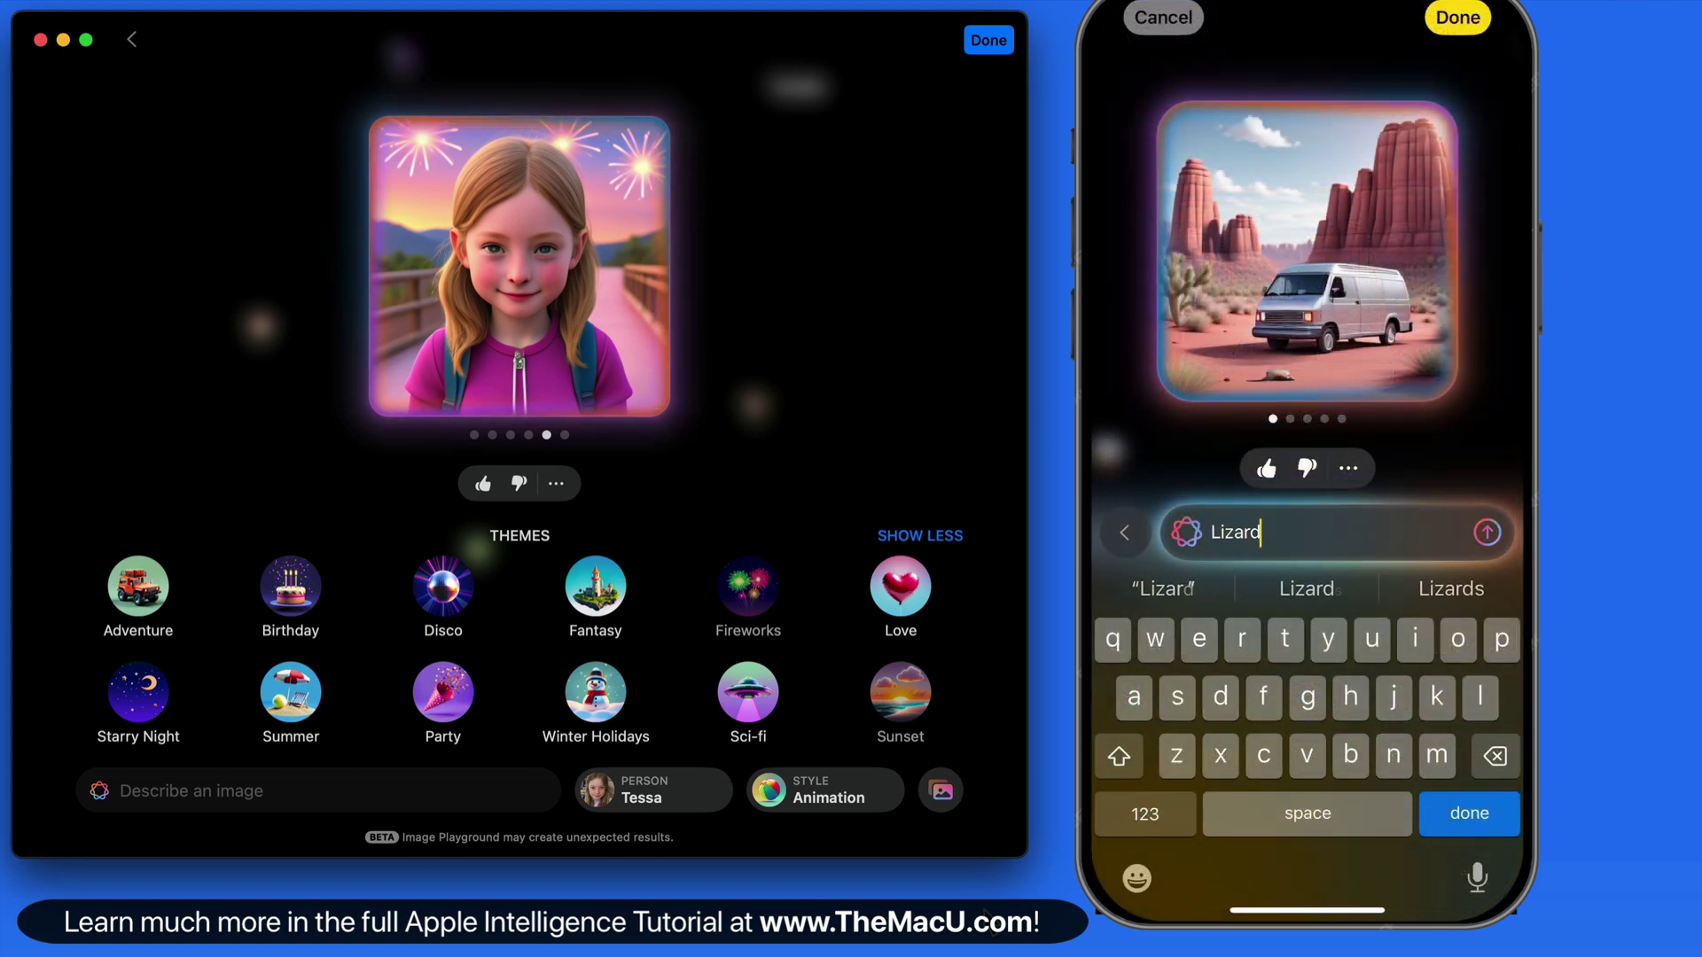
key("Return")
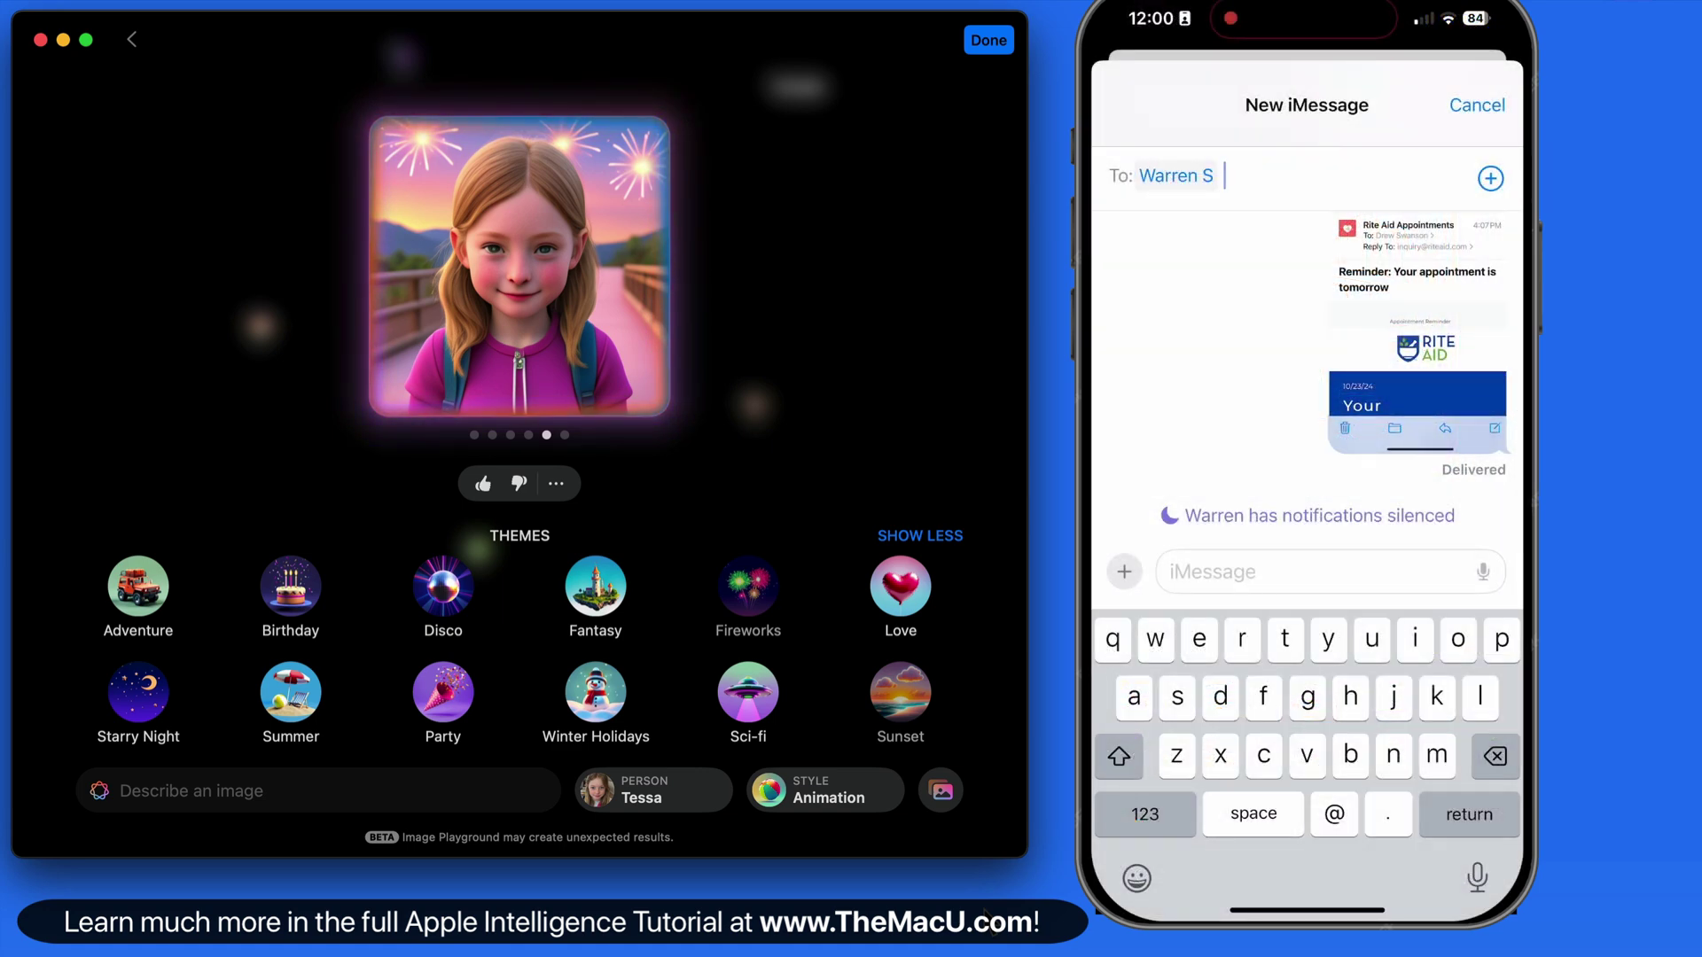
Launch Image Playground from the + apps menu in the Messages conversation
left_click(1123, 572)
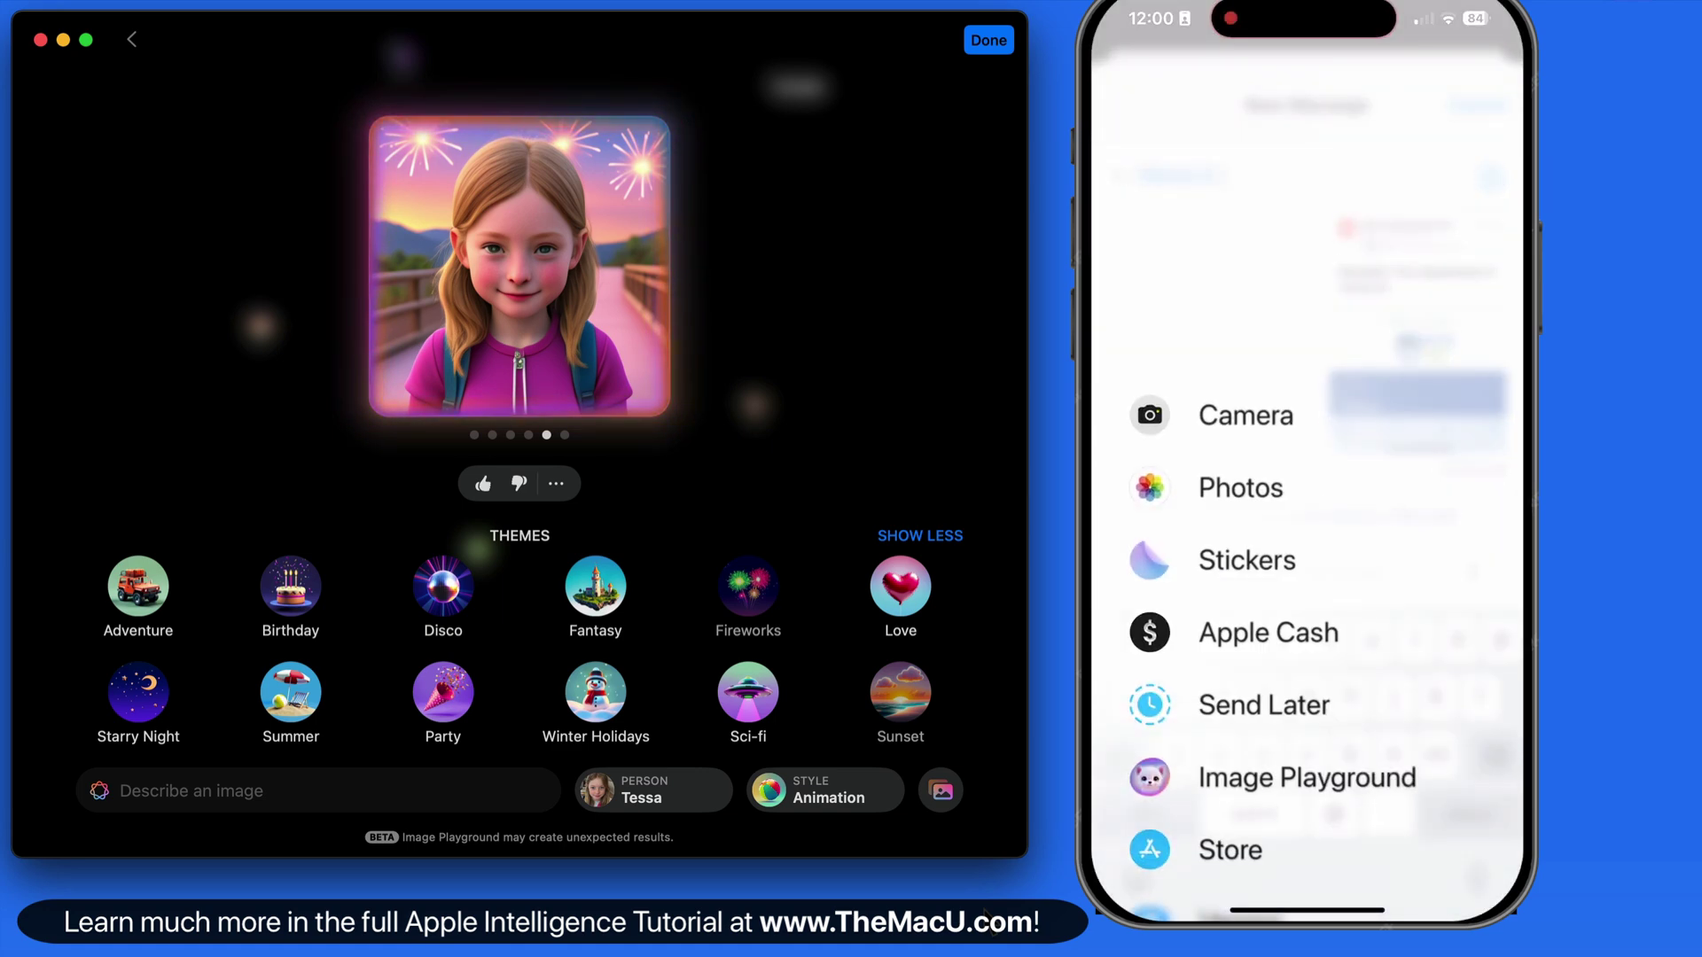
left_click(1153, 775)
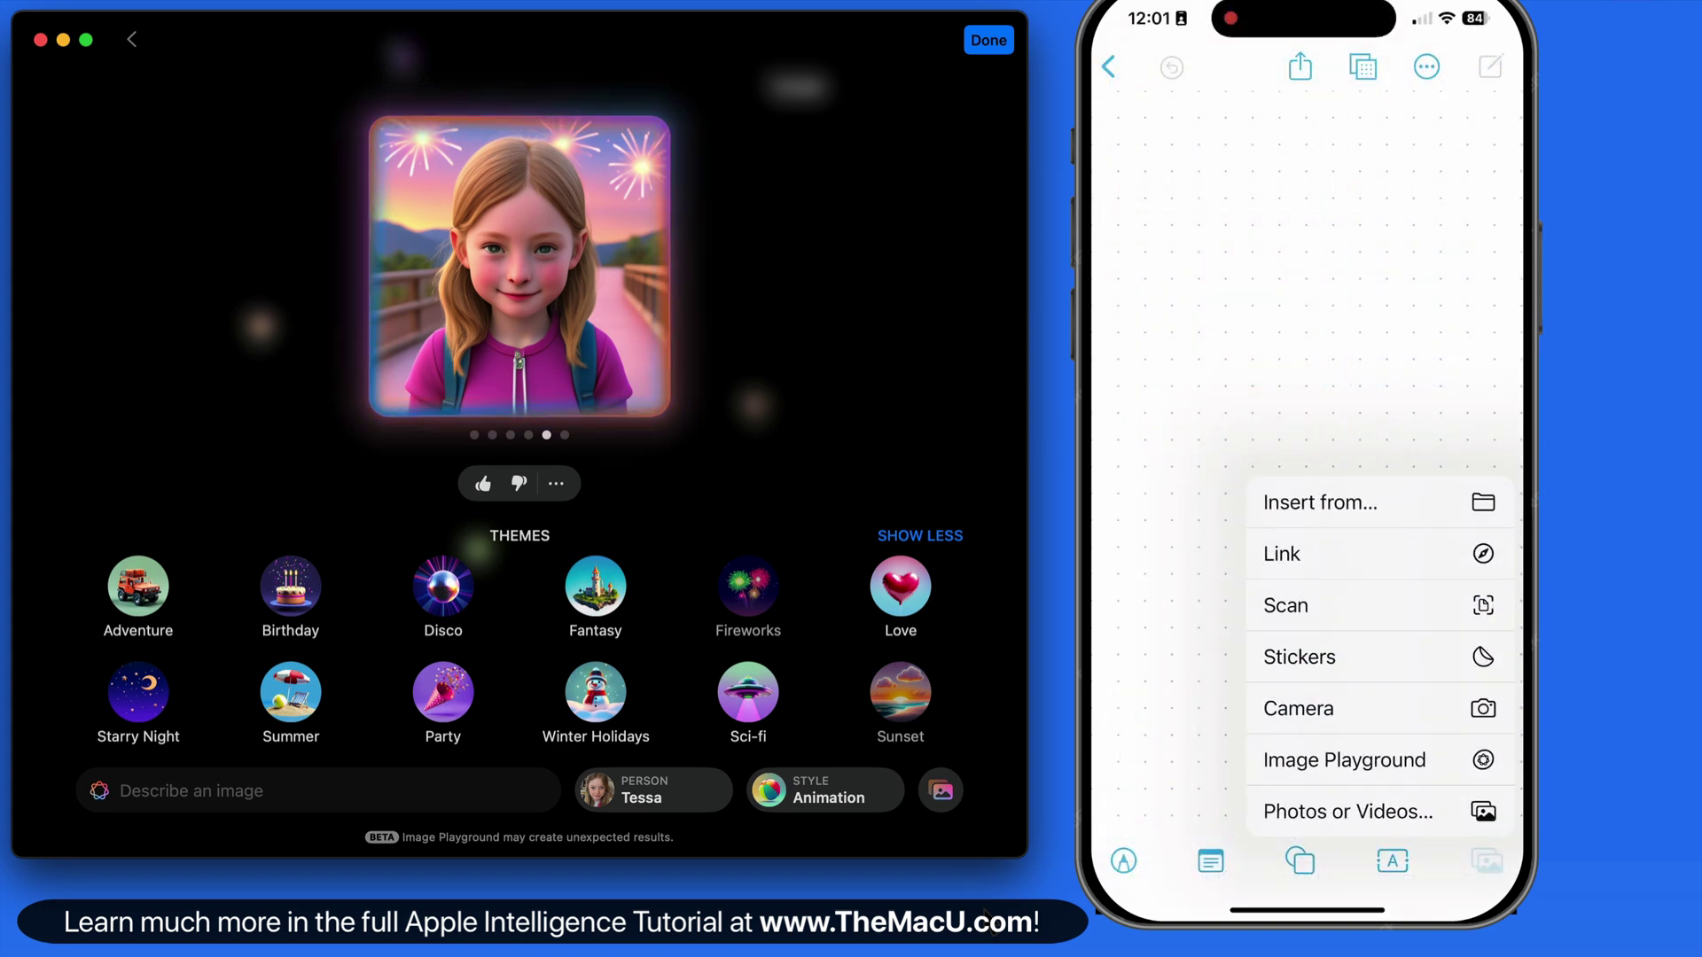
Start a blank image and add the concept 'Skyscraper and a large full moon'
left_click(1326, 761)
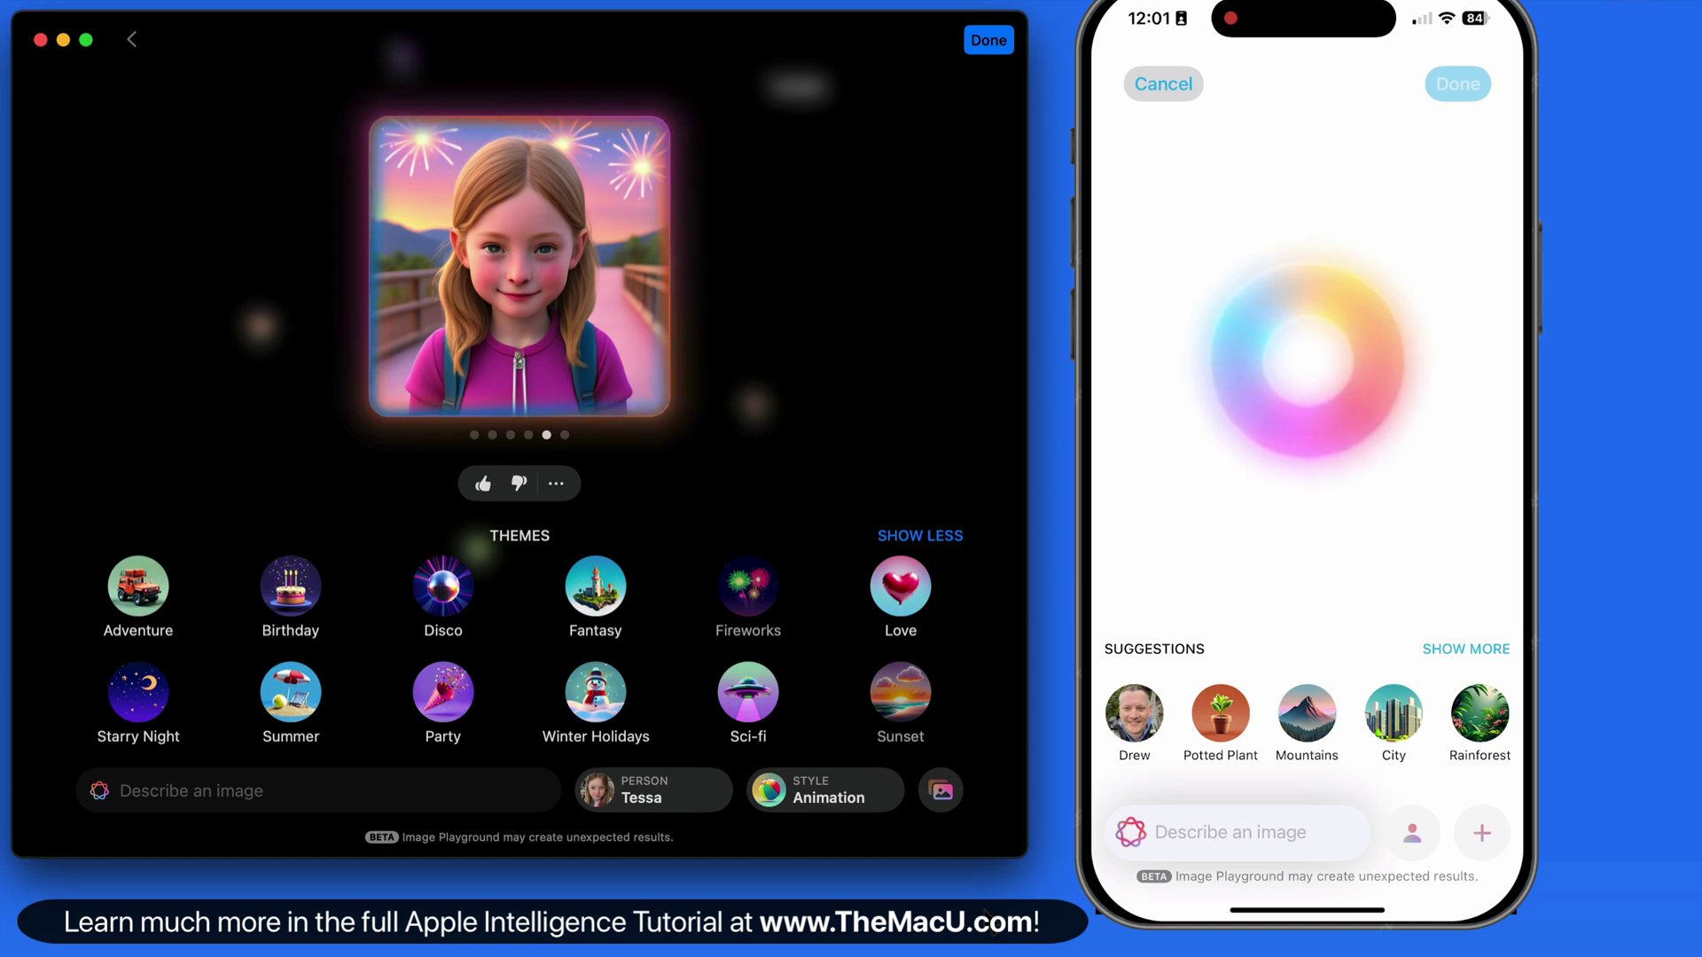
left_click(1241, 834)
type("Skysc")
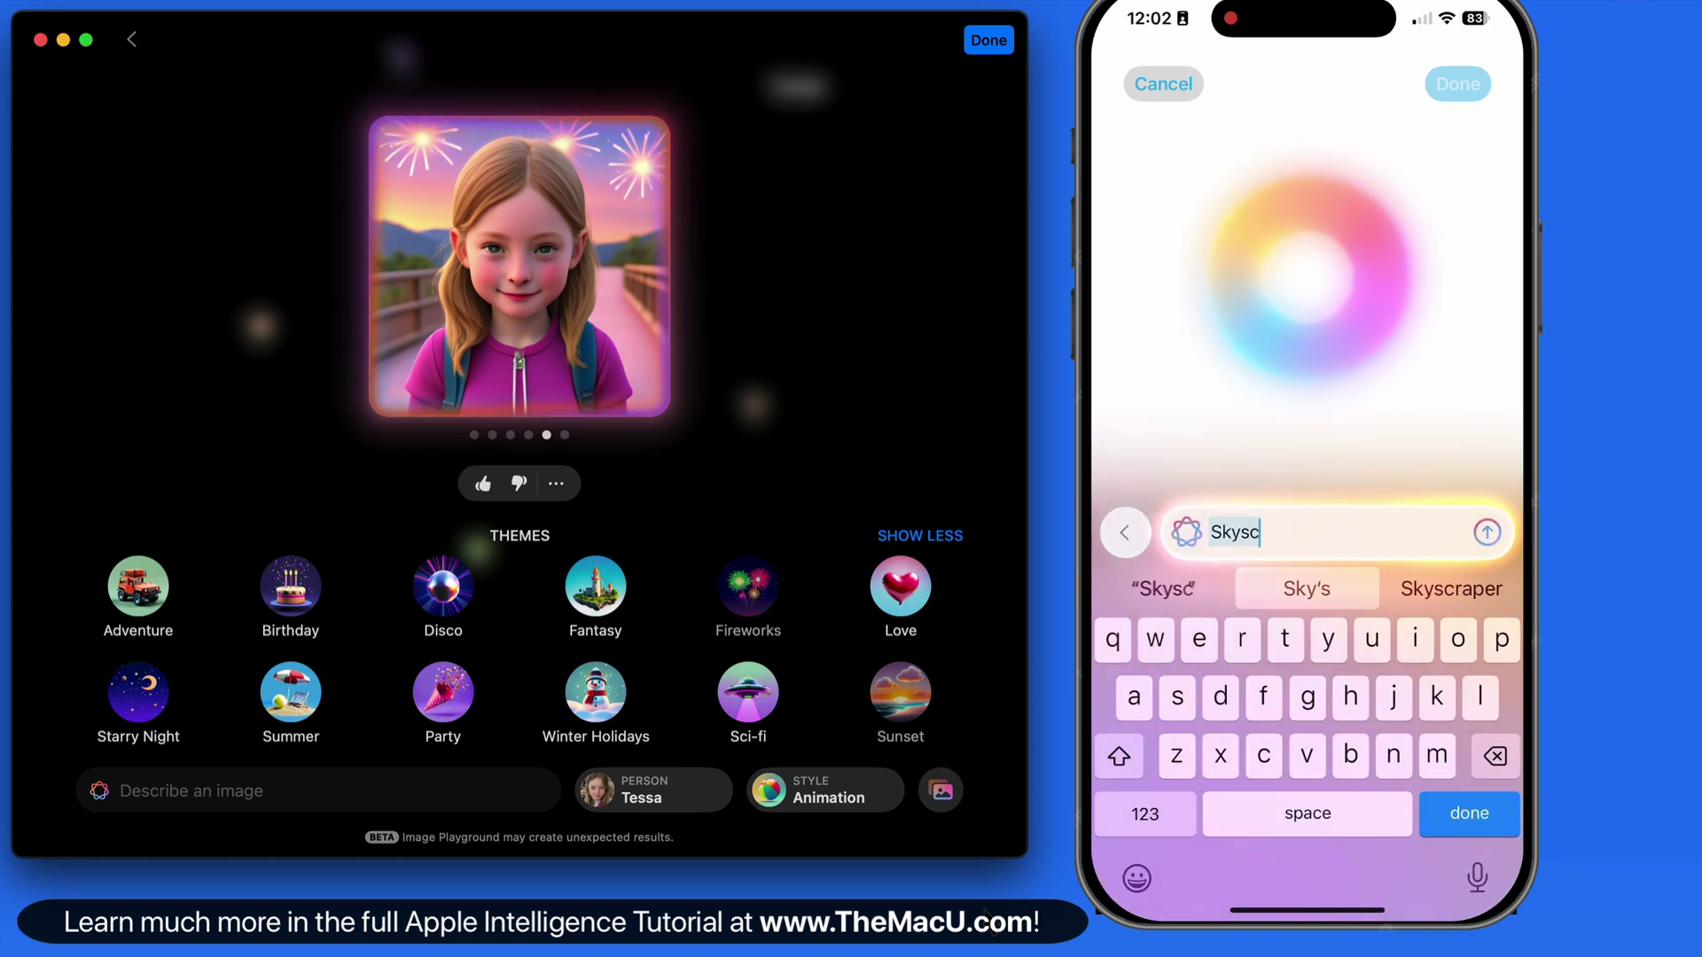
type("raper and a la")
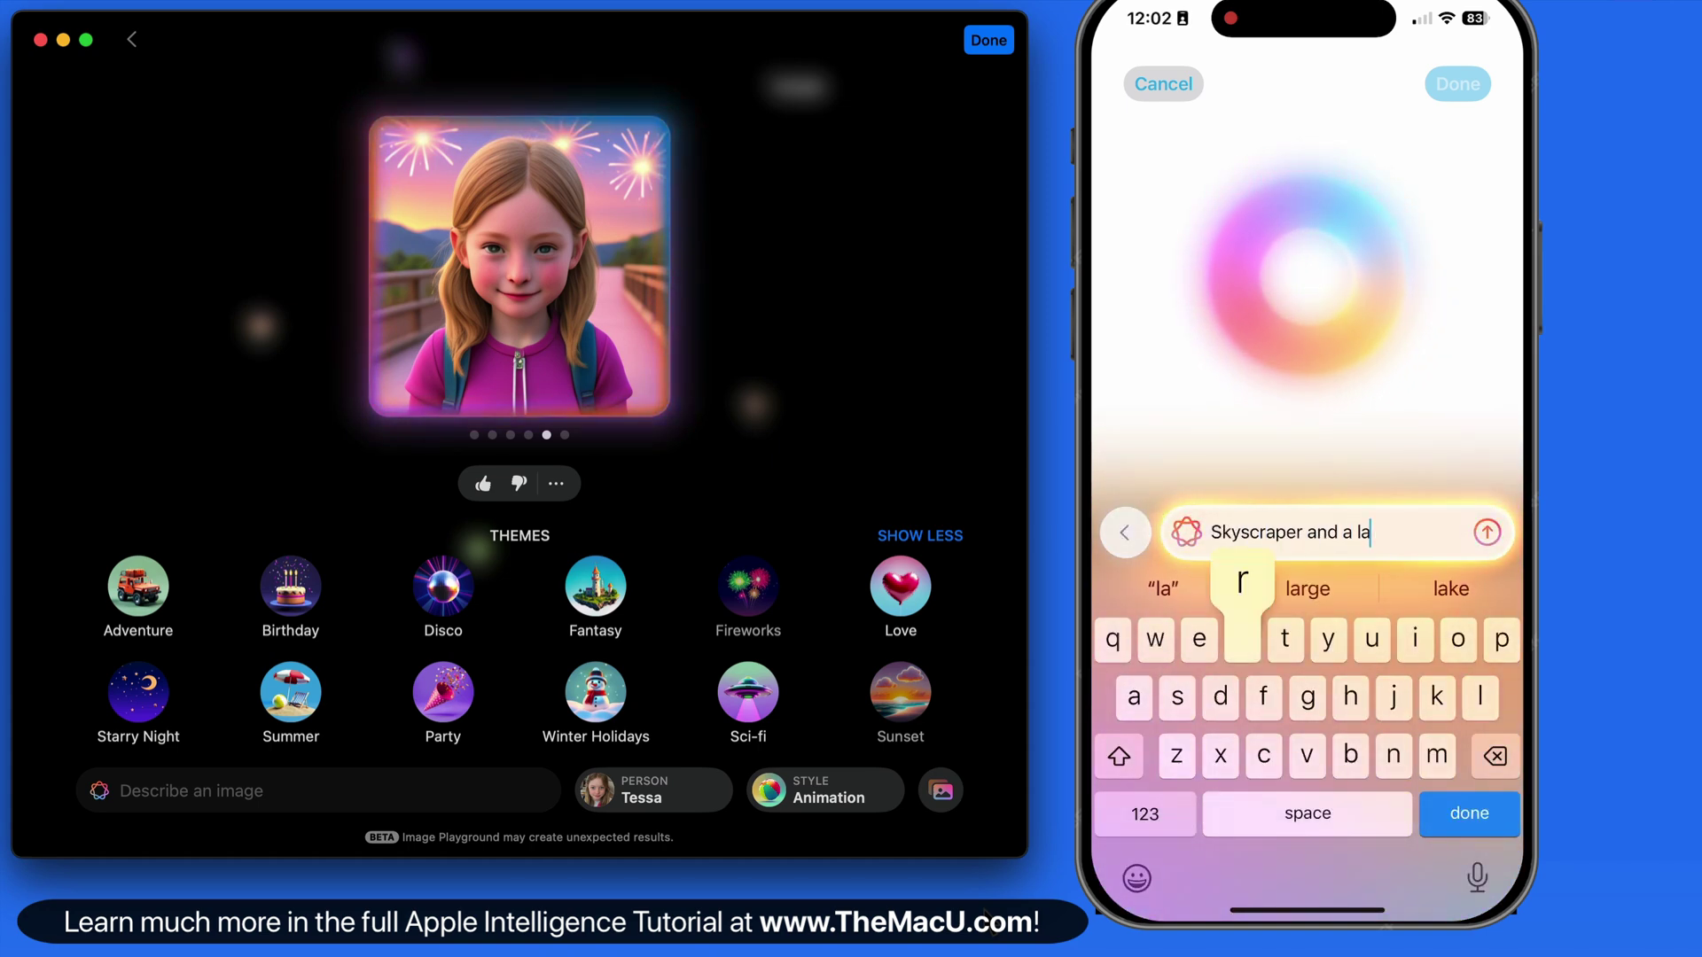
type("rge f")
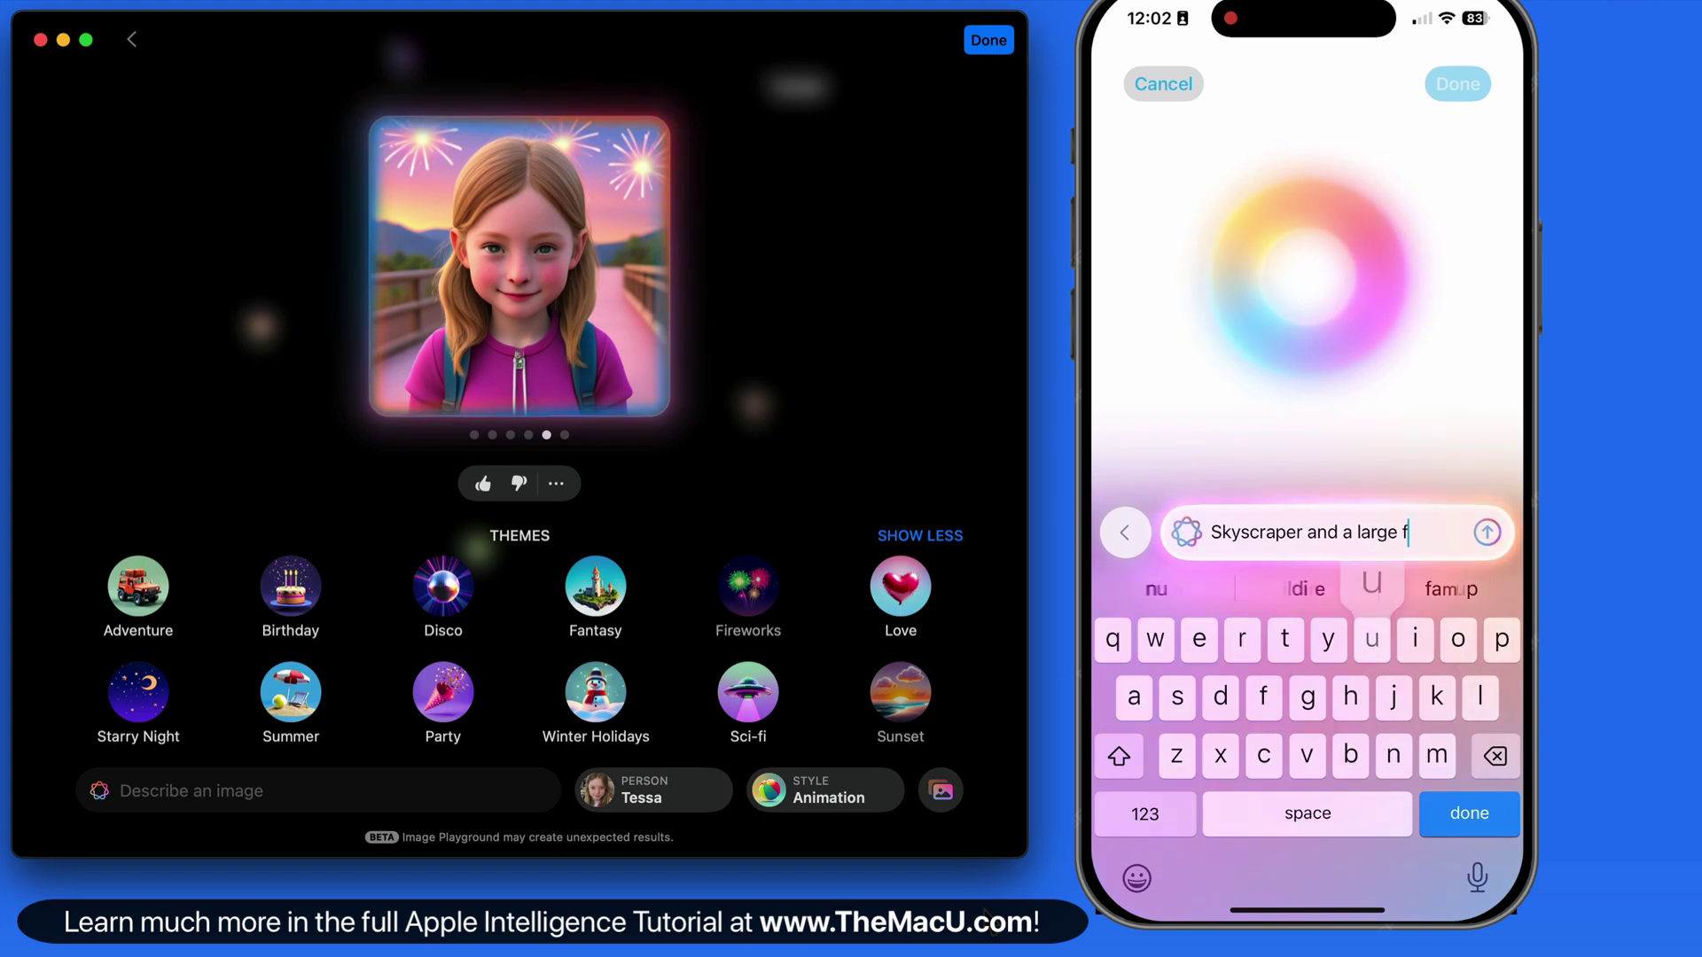
type("ull moon")
key("Return")
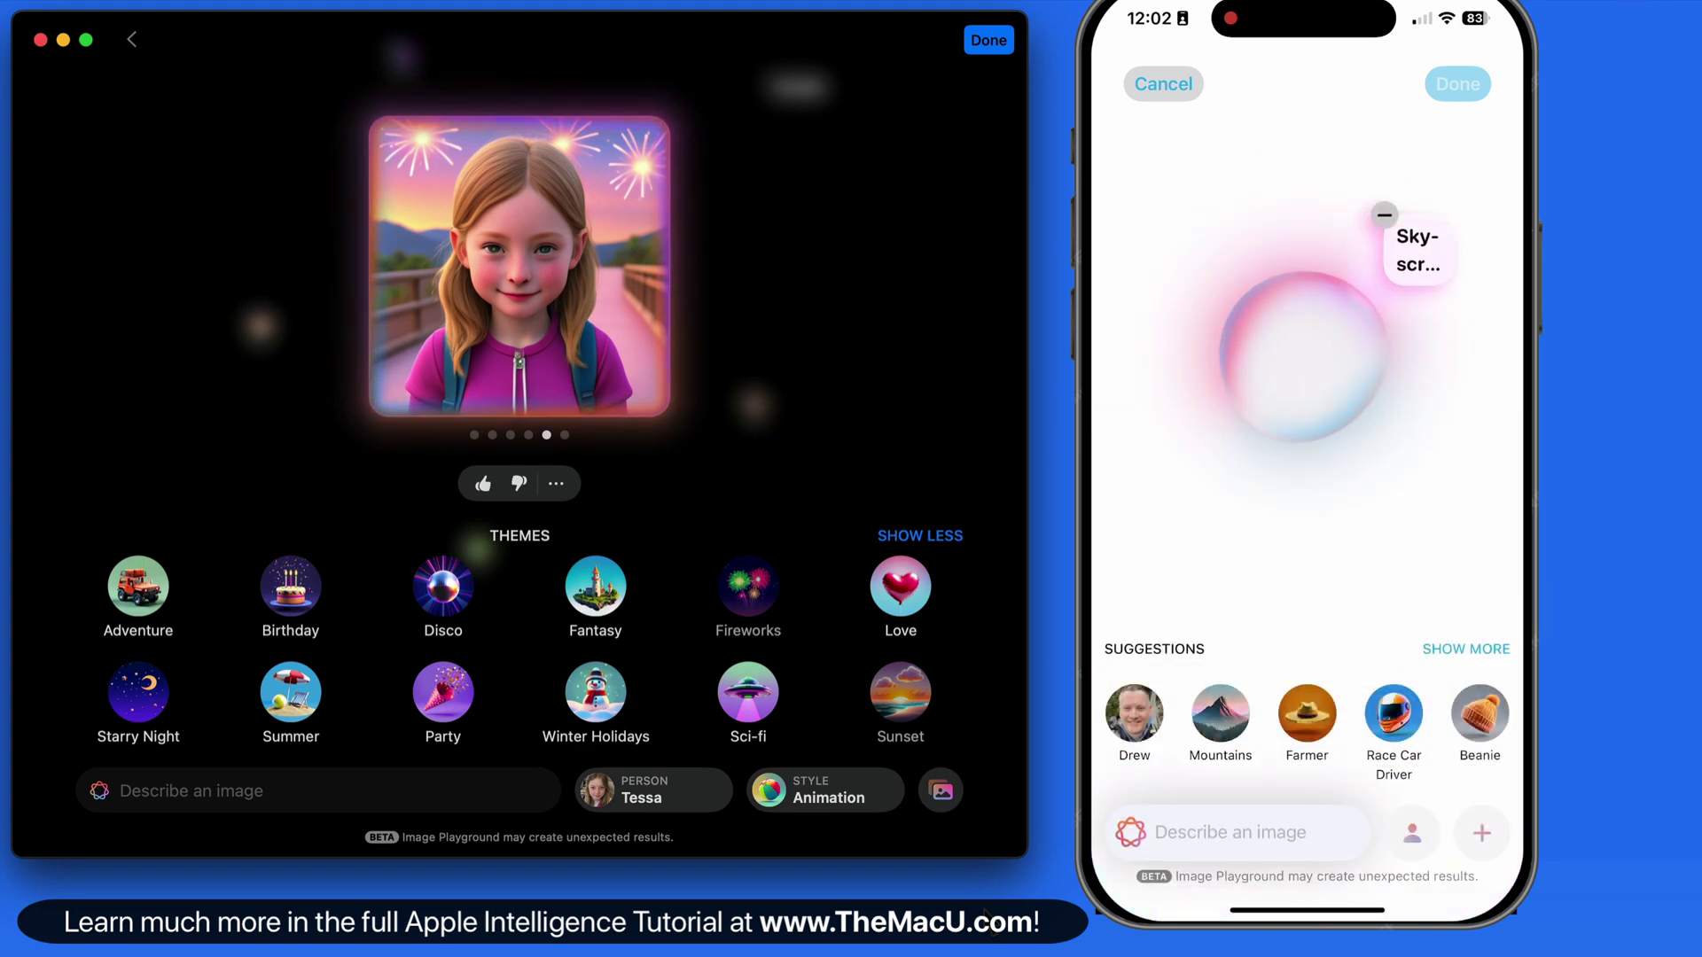